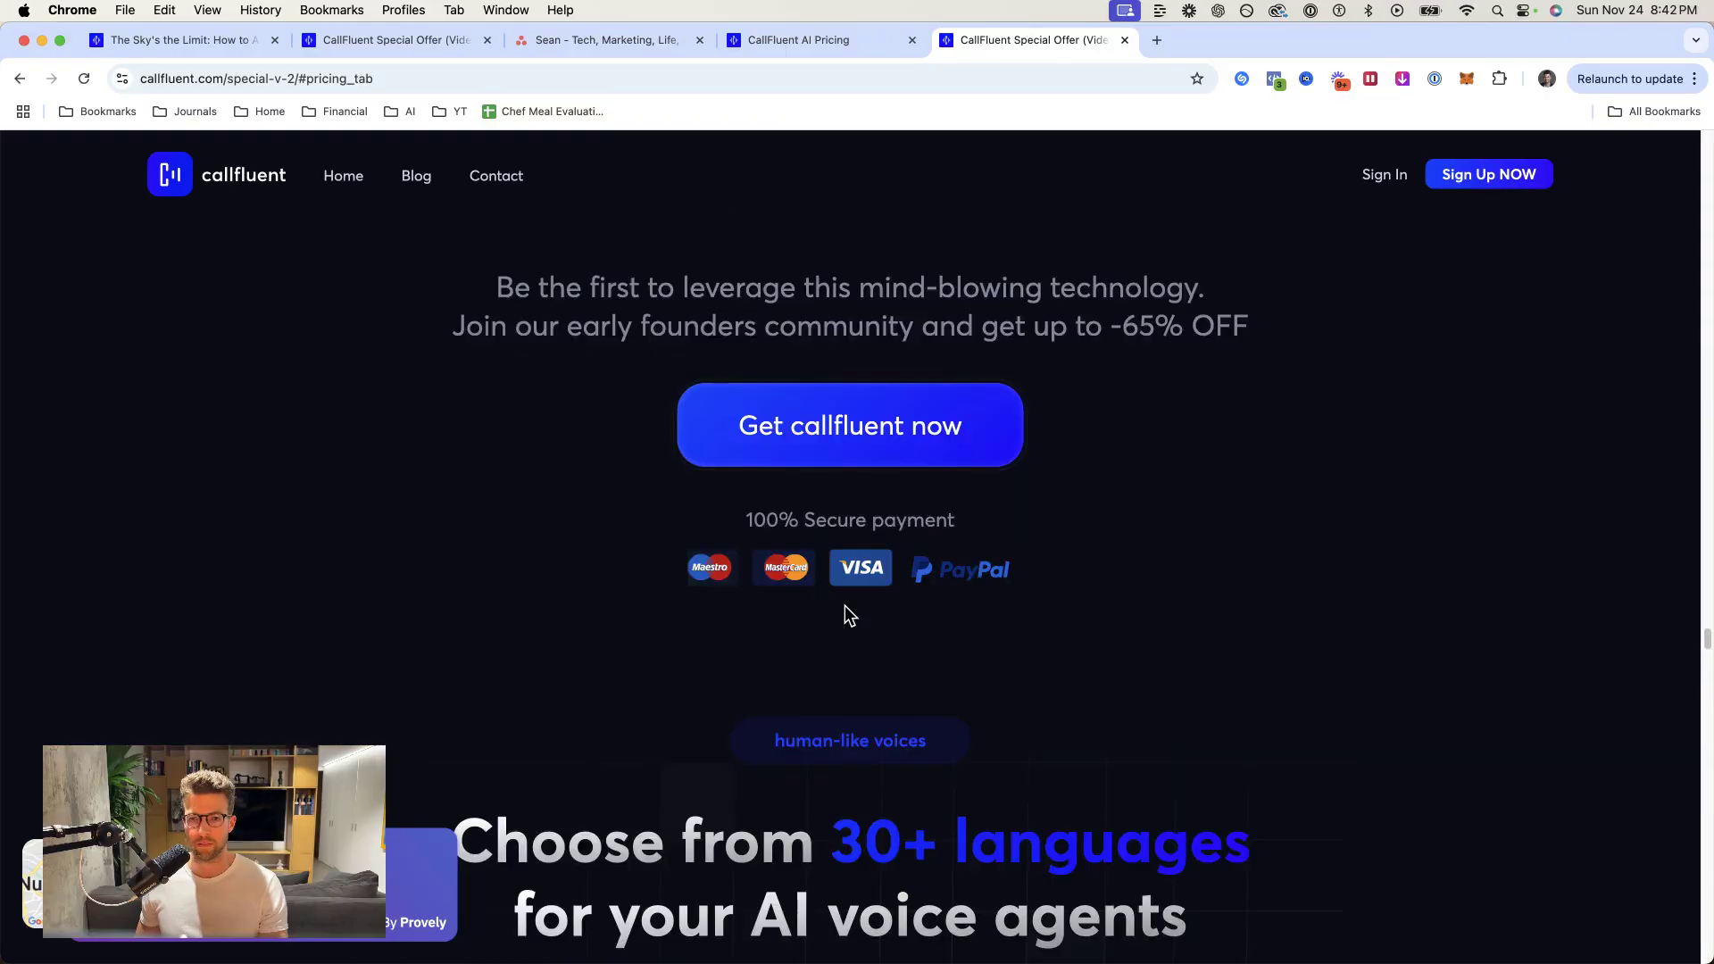
pyautogui.scroll(-10, 845, 605)
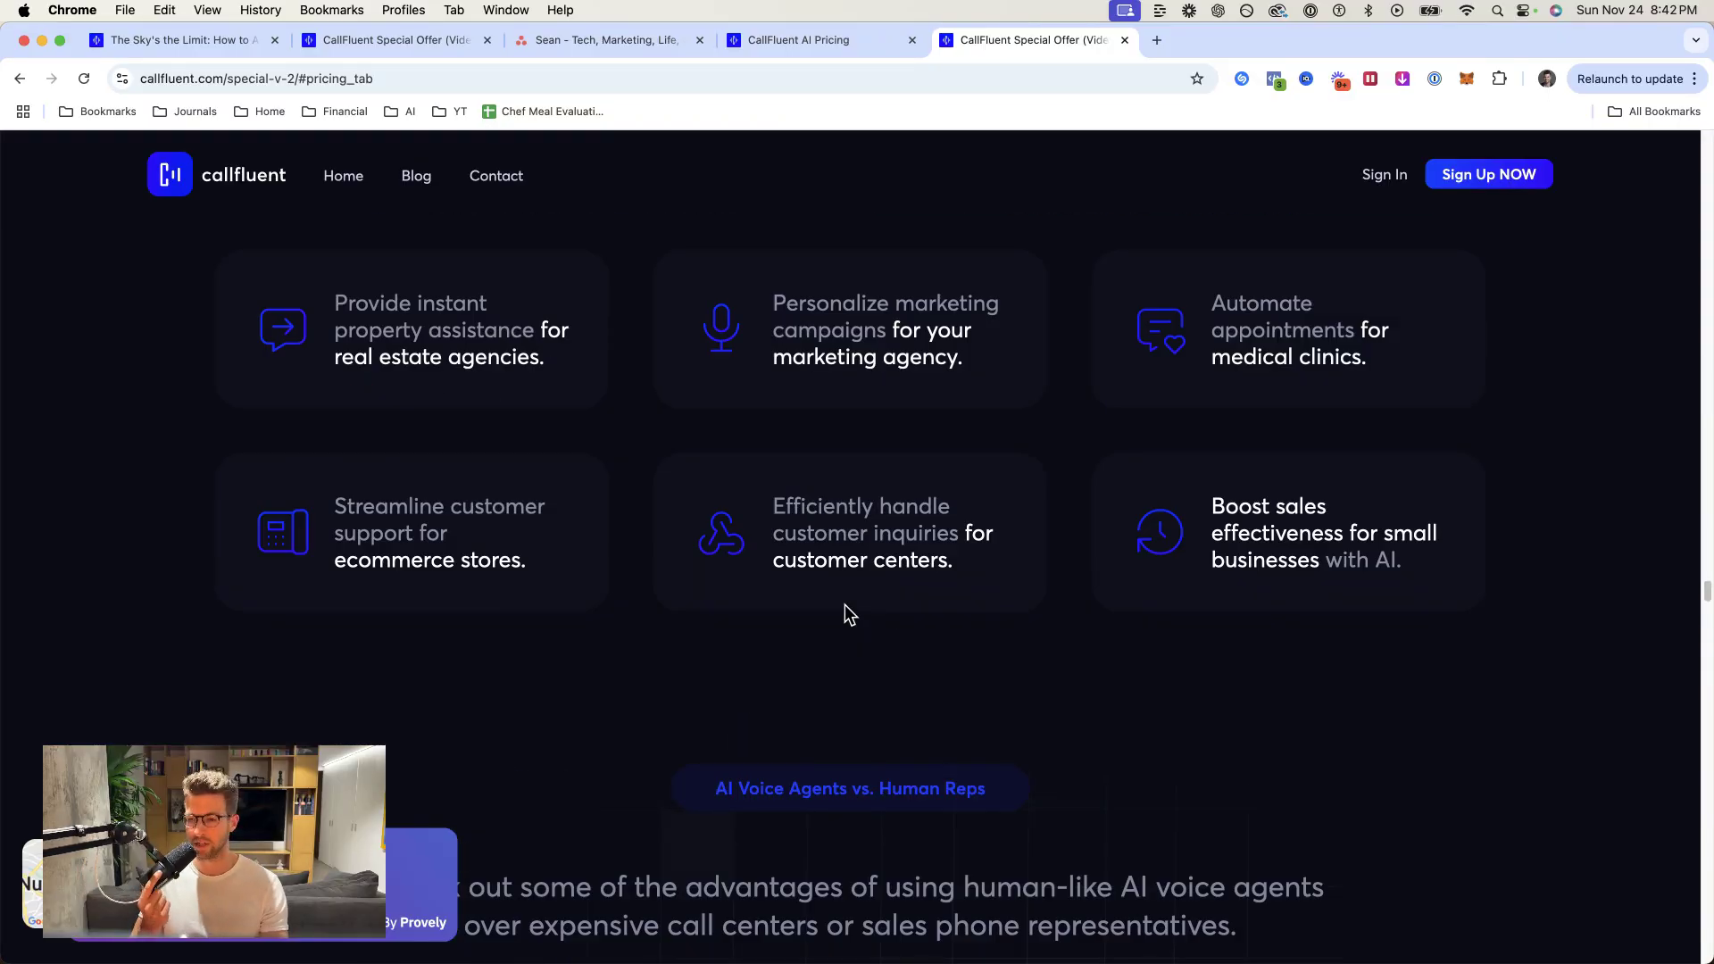
# - Compare the pricing cards and start checkout for the $127/month Agency plan
pyautogui.scroll(5, 1143, 455)
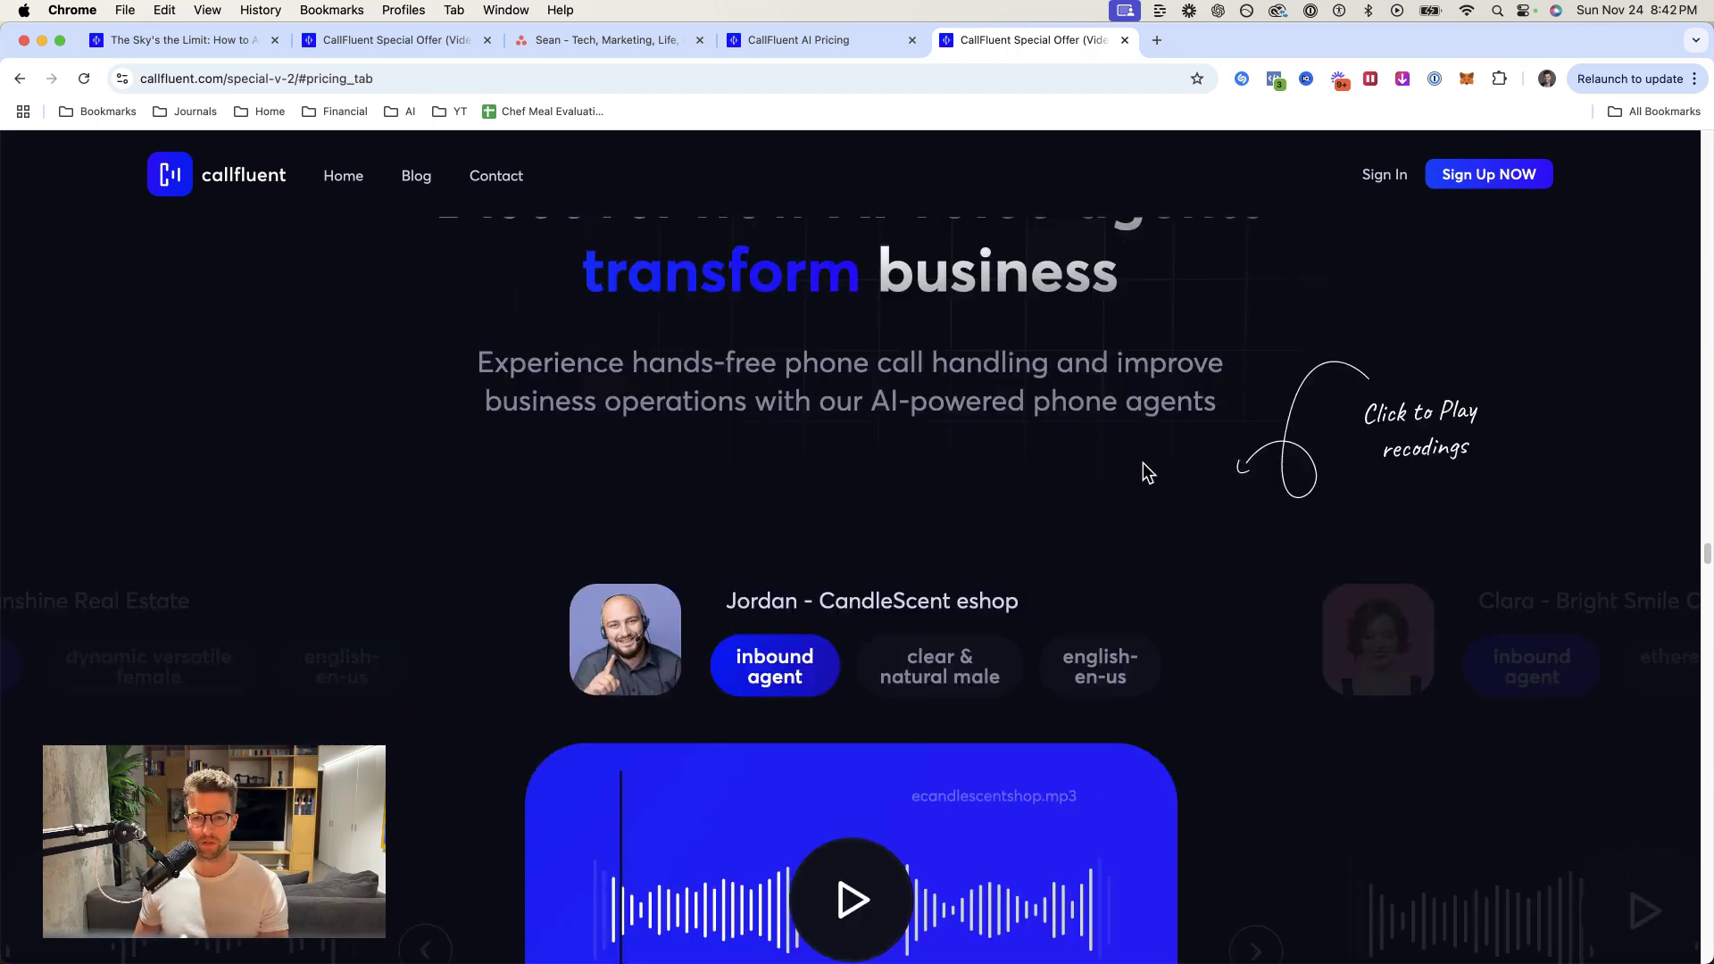
pyautogui.scroll(-15, 1136, 473)
pyautogui.scroll(-10, 1129, 478)
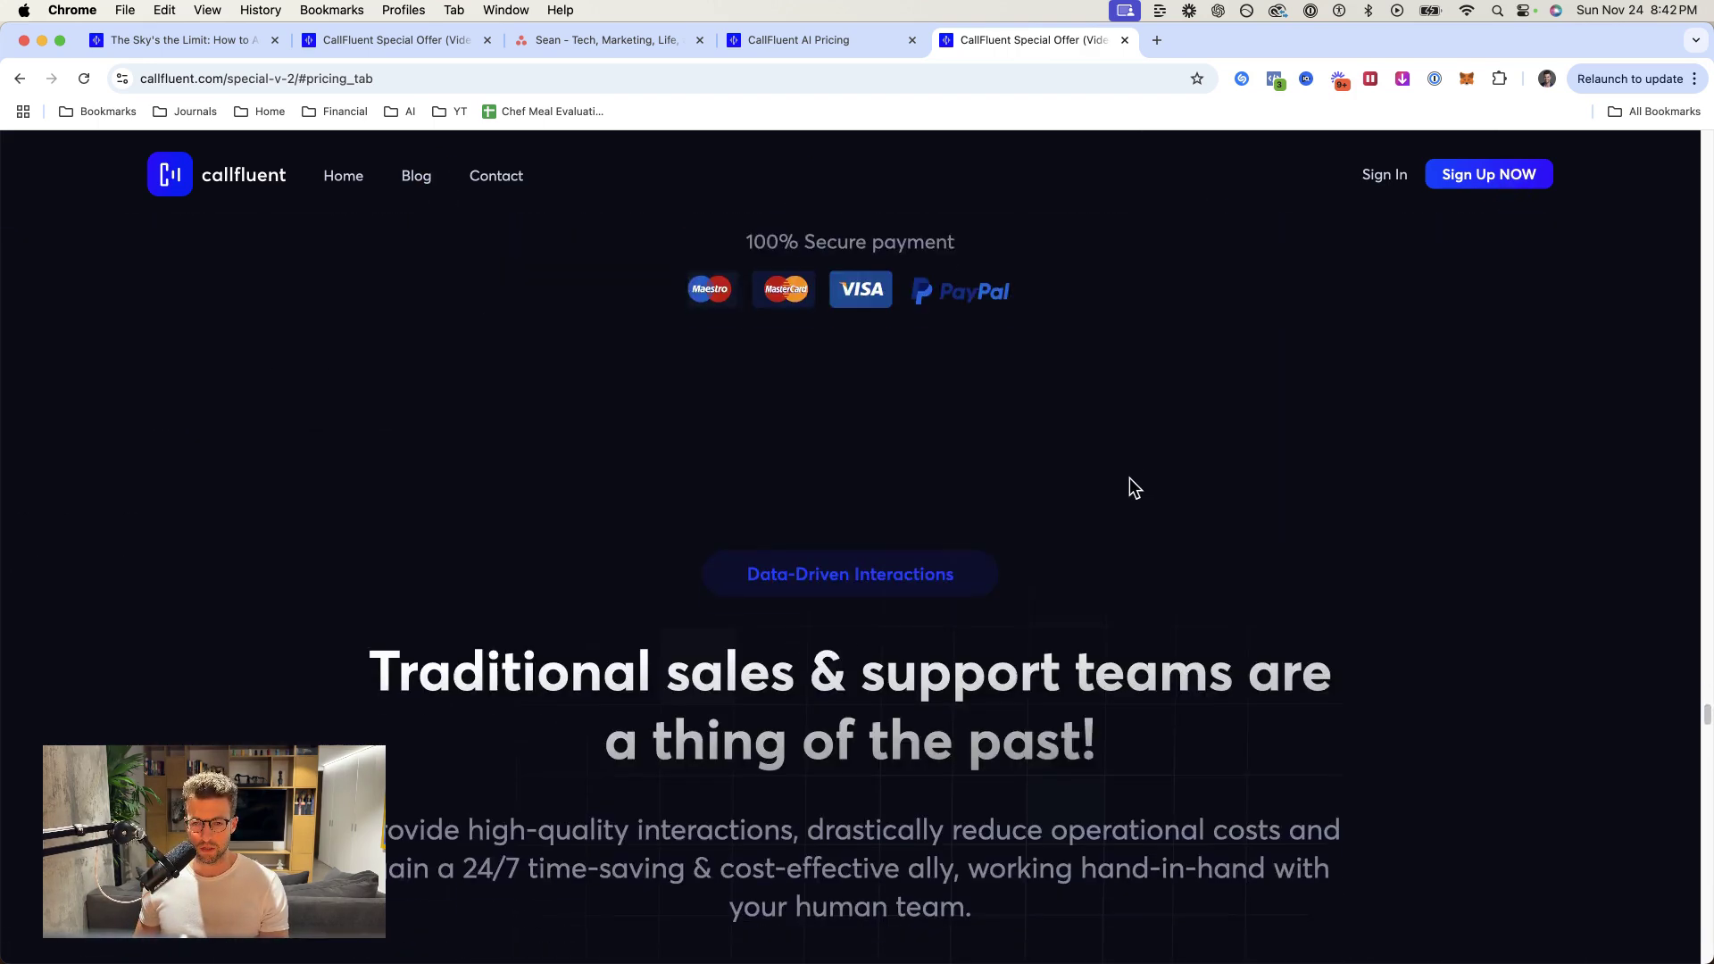
pyautogui.scroll(-3, 1129, 479)
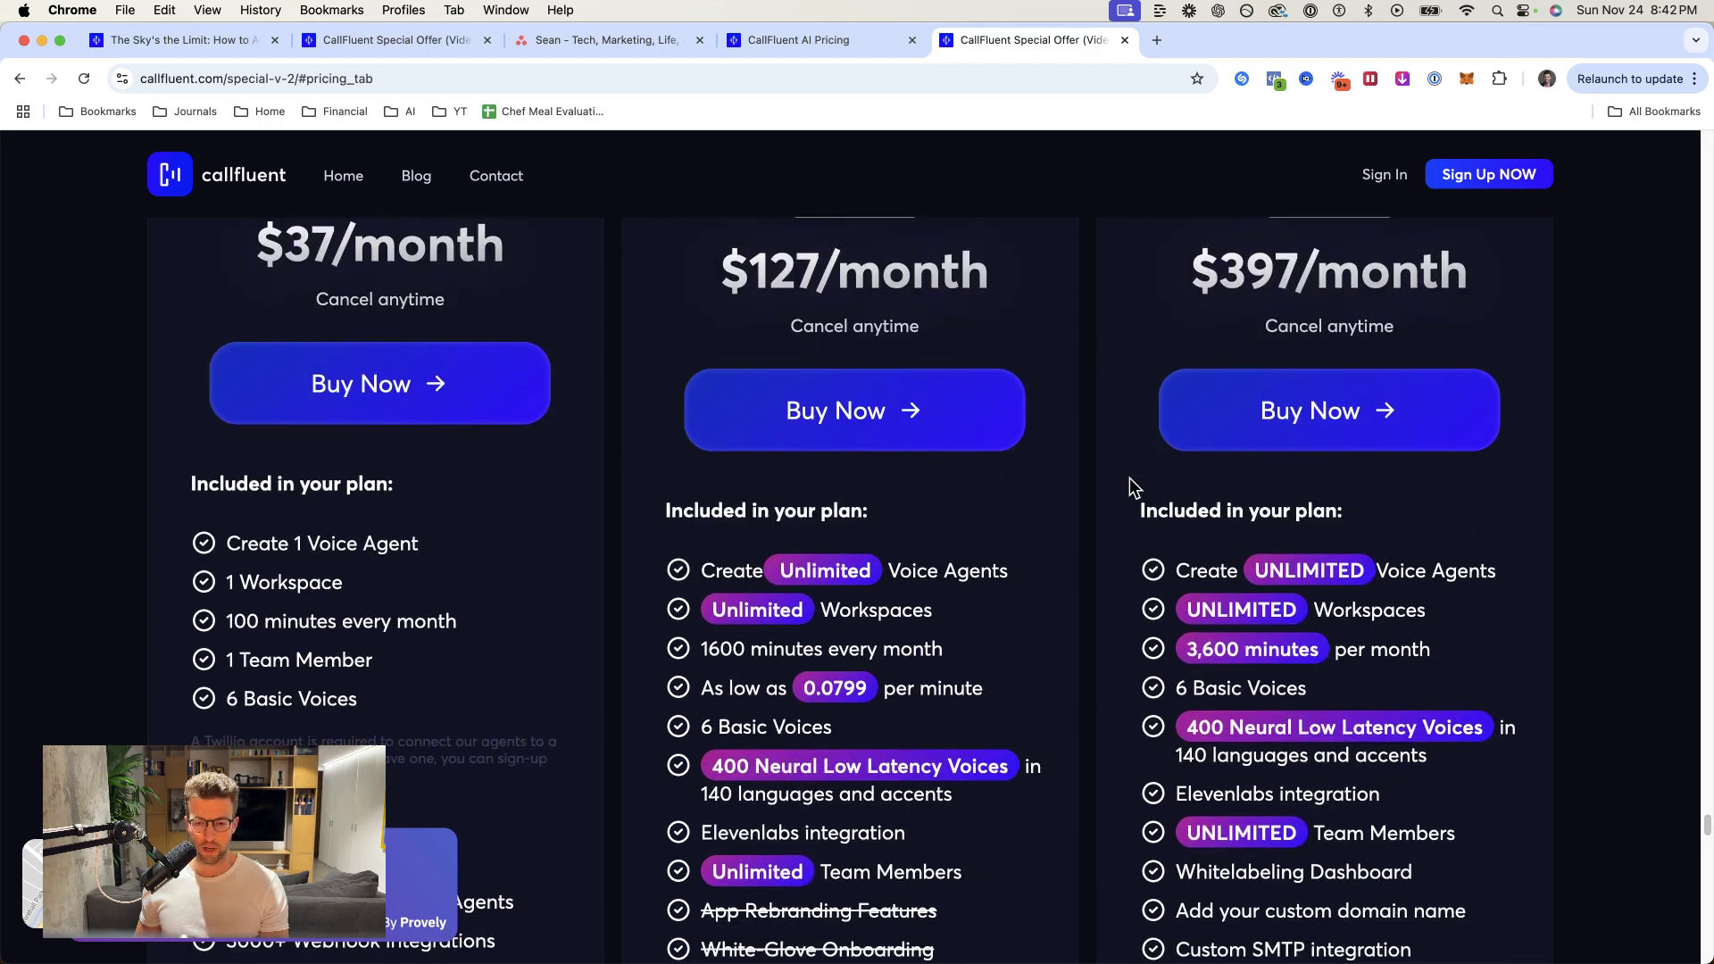
pyautogui.scroll(3, 1128, 487)
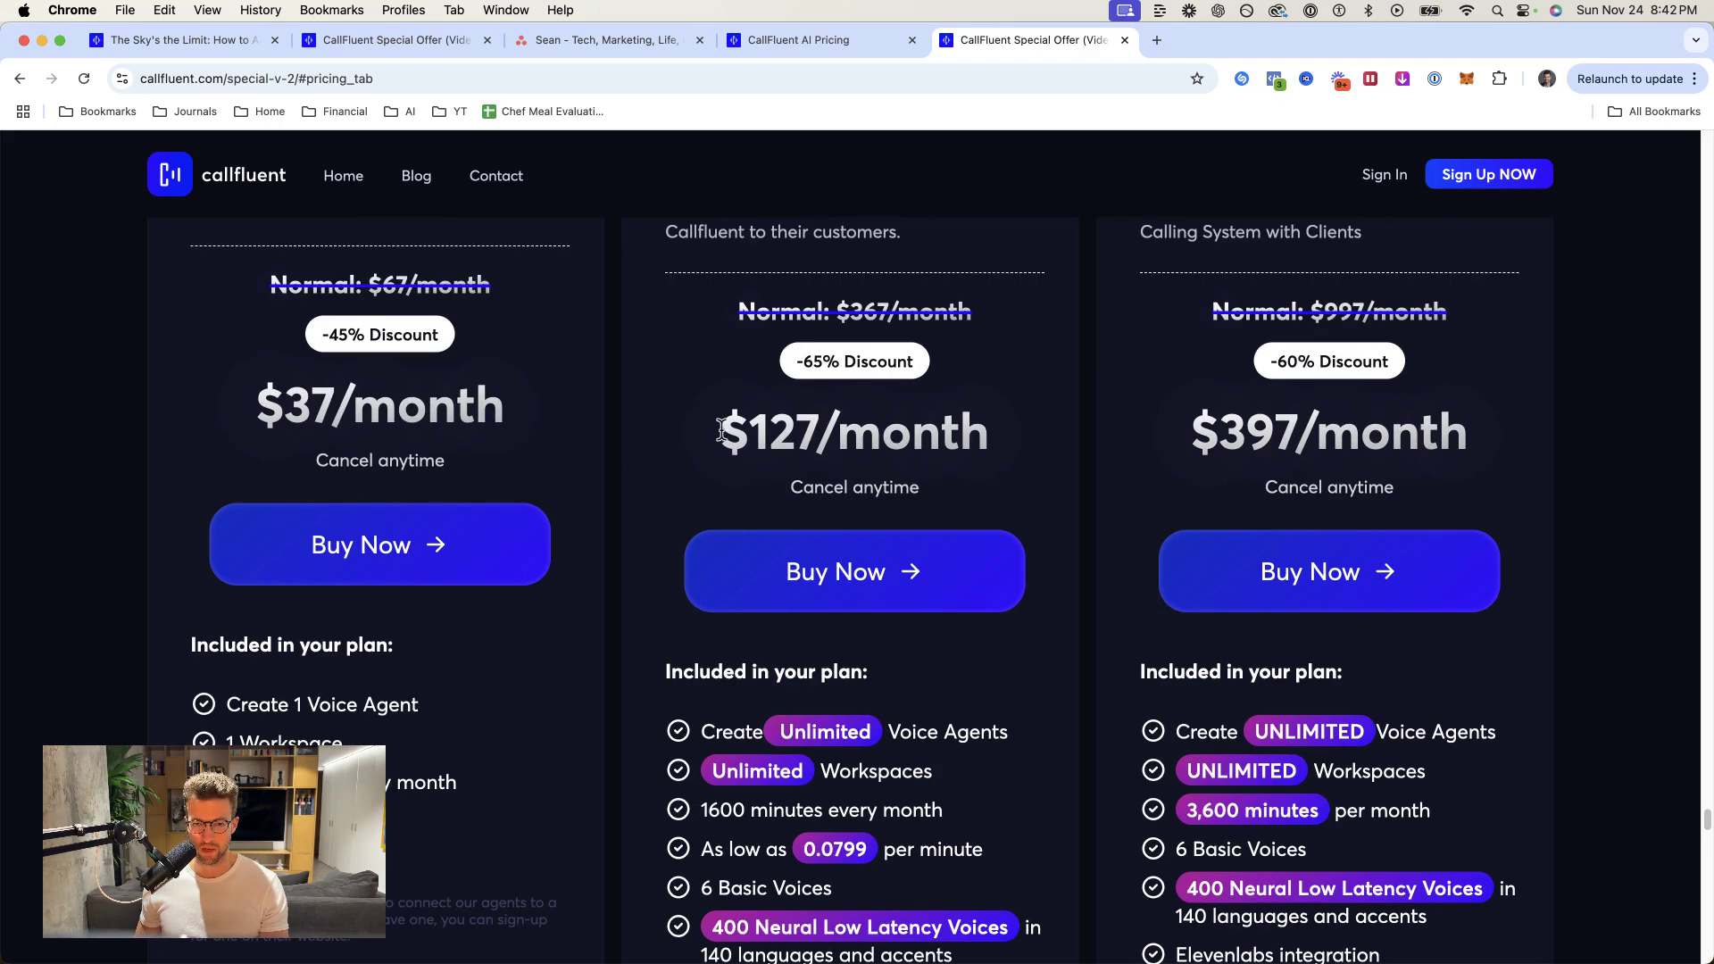
pyautogui.moveTo(725, 433); pyautogui.dragTo(969, 435)
pyautogui.click(966, 446)
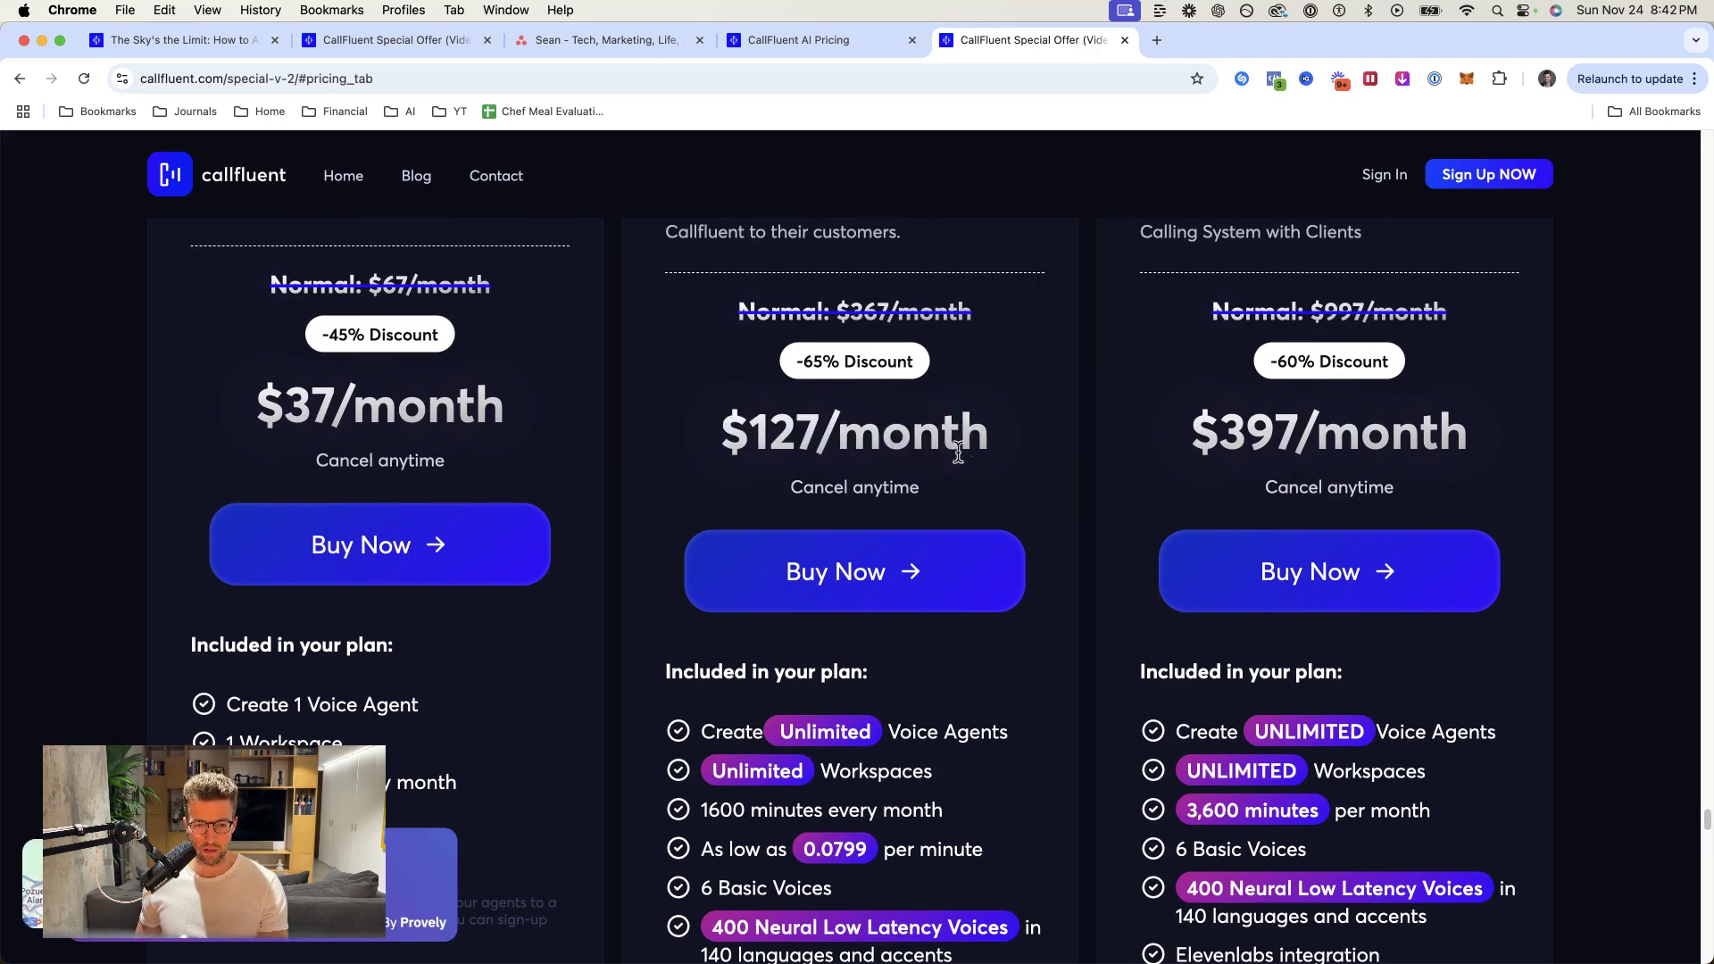
pyautogui.click(849, 598)
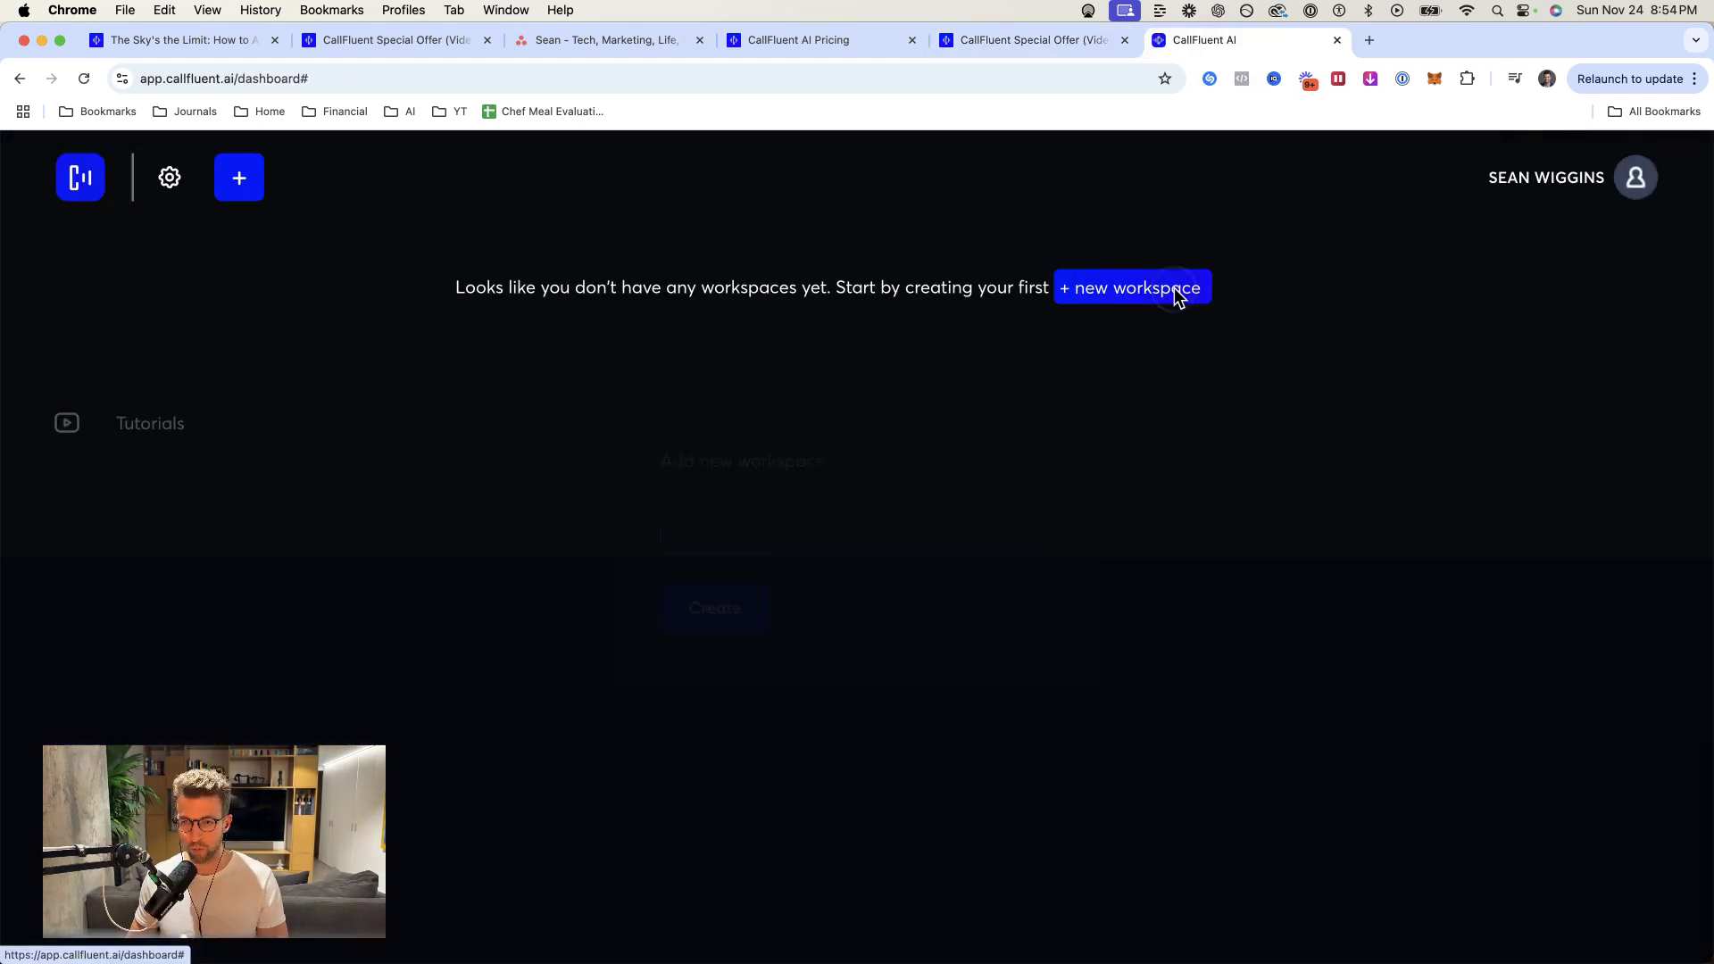
# - Open the new CallFluent workspace and a fresh tab for signing in to Twilio
pyautogui.click(1174, 288)
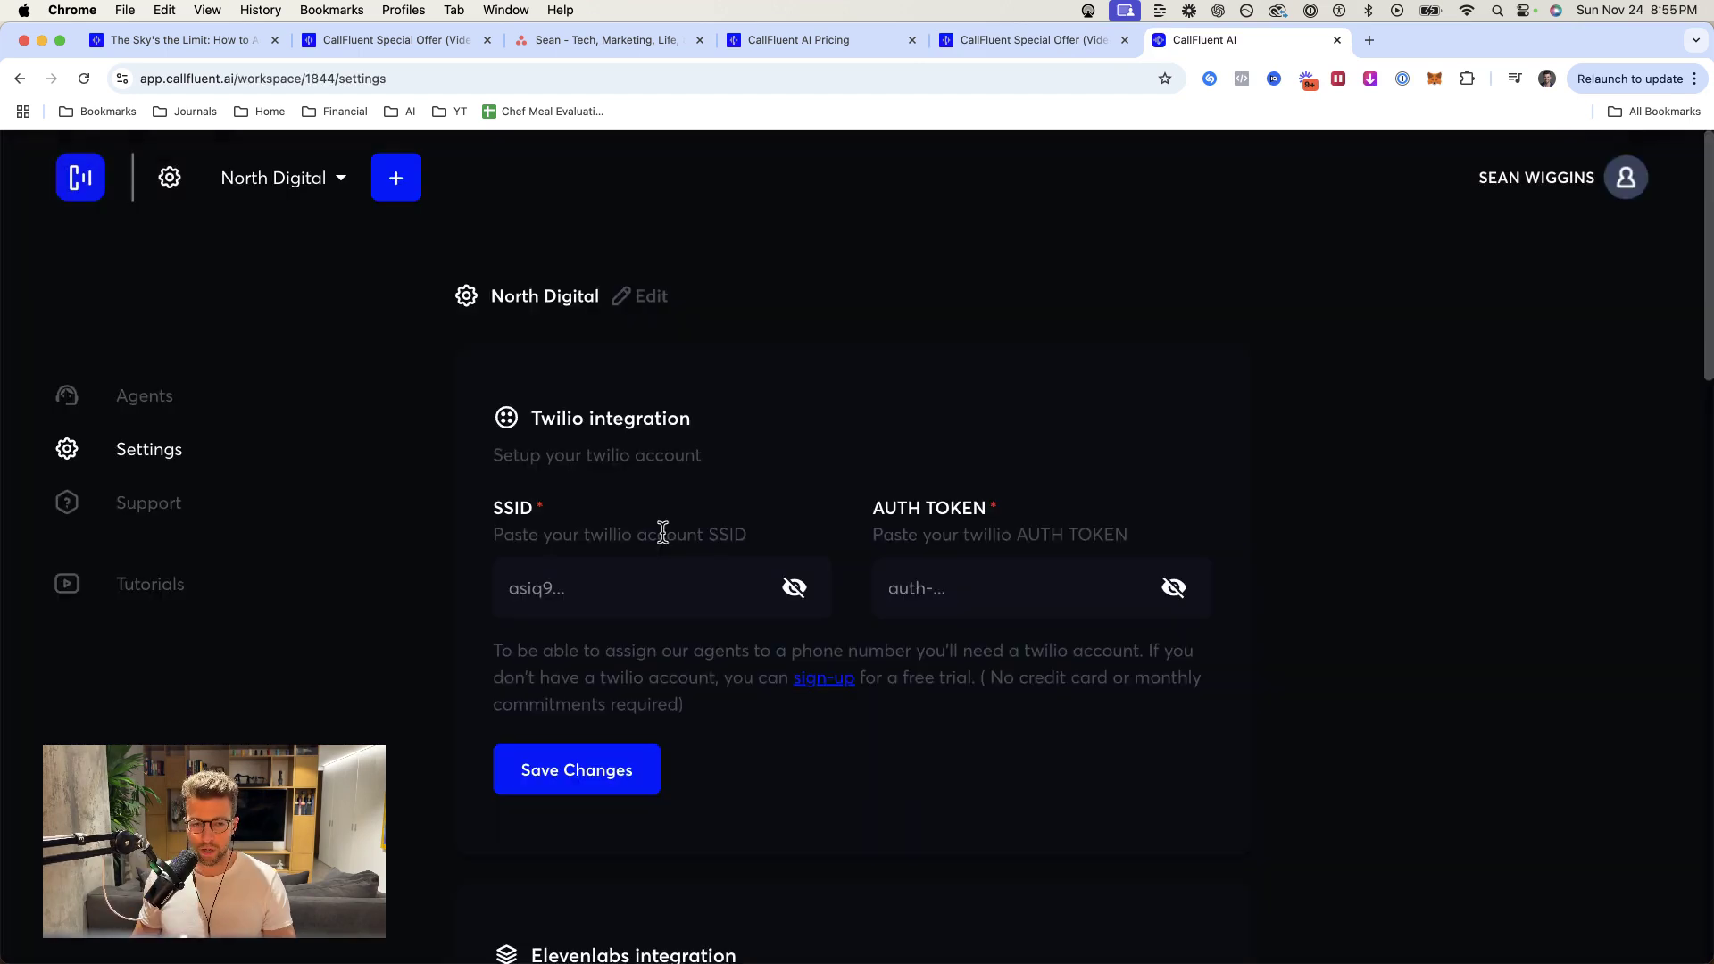
pyautogui.click(1370, 41)
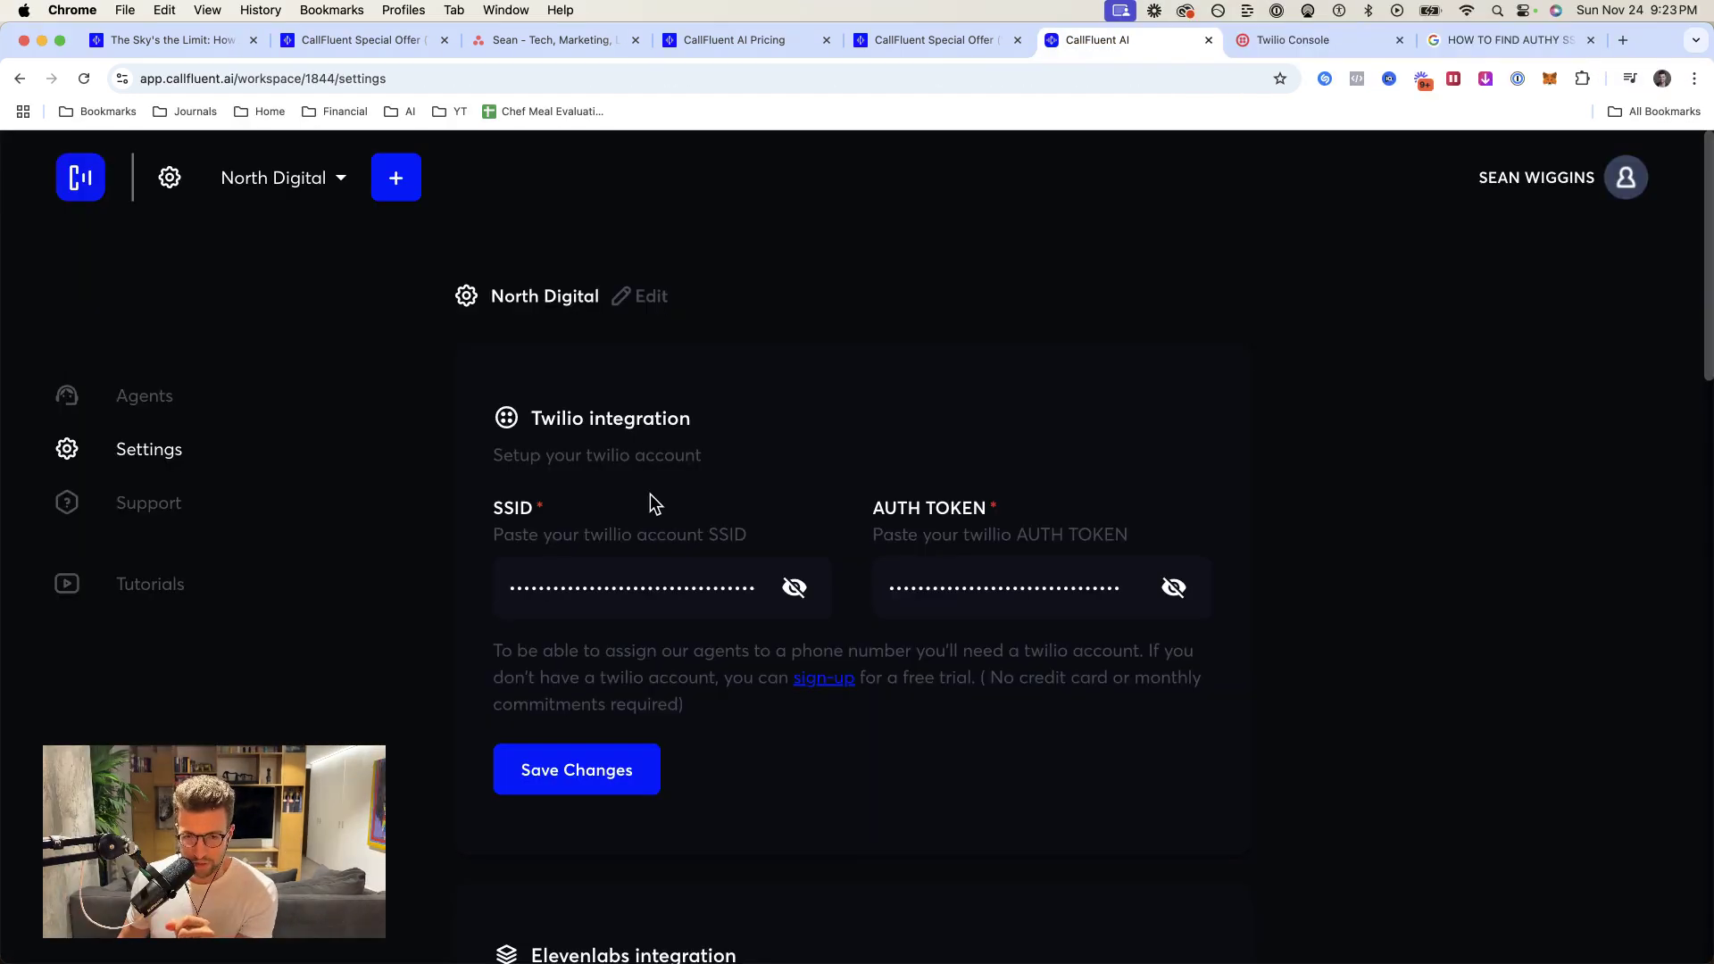
# - Add a new agent from Agents, filter templates to Healthcare, and pick Sam Rivera
pyautogui.click(143, 410)
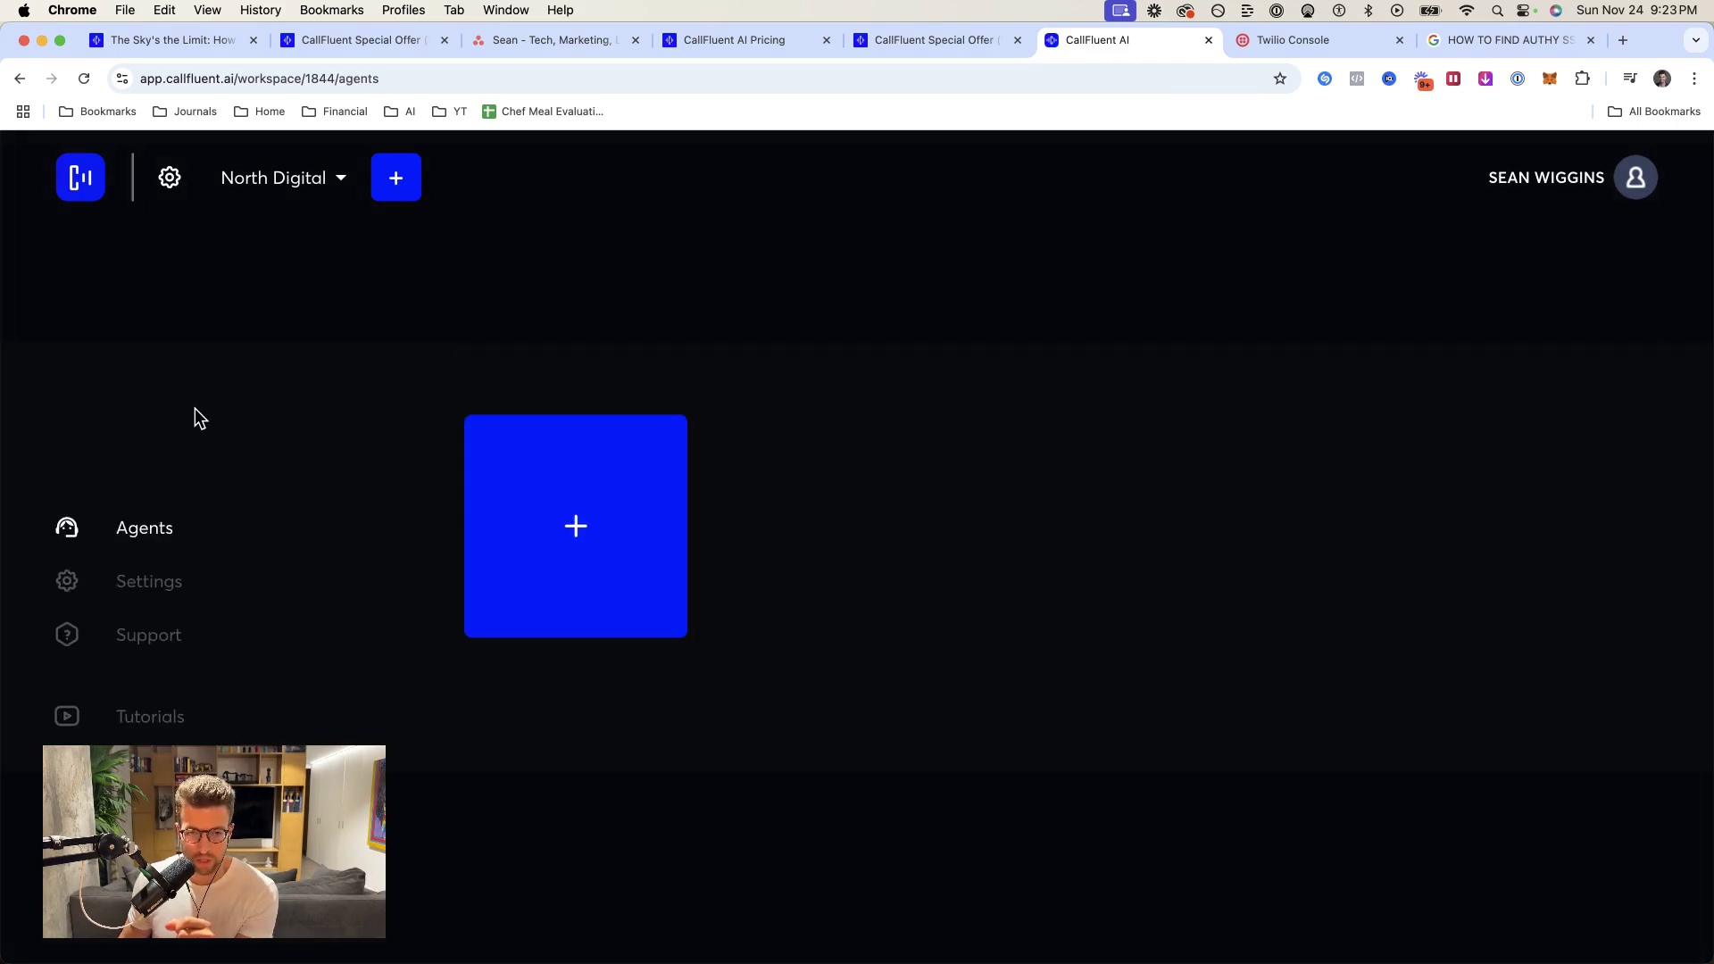
pyautogui.click(511, 541)
pyautogui.scroll(-4, 695, 627)
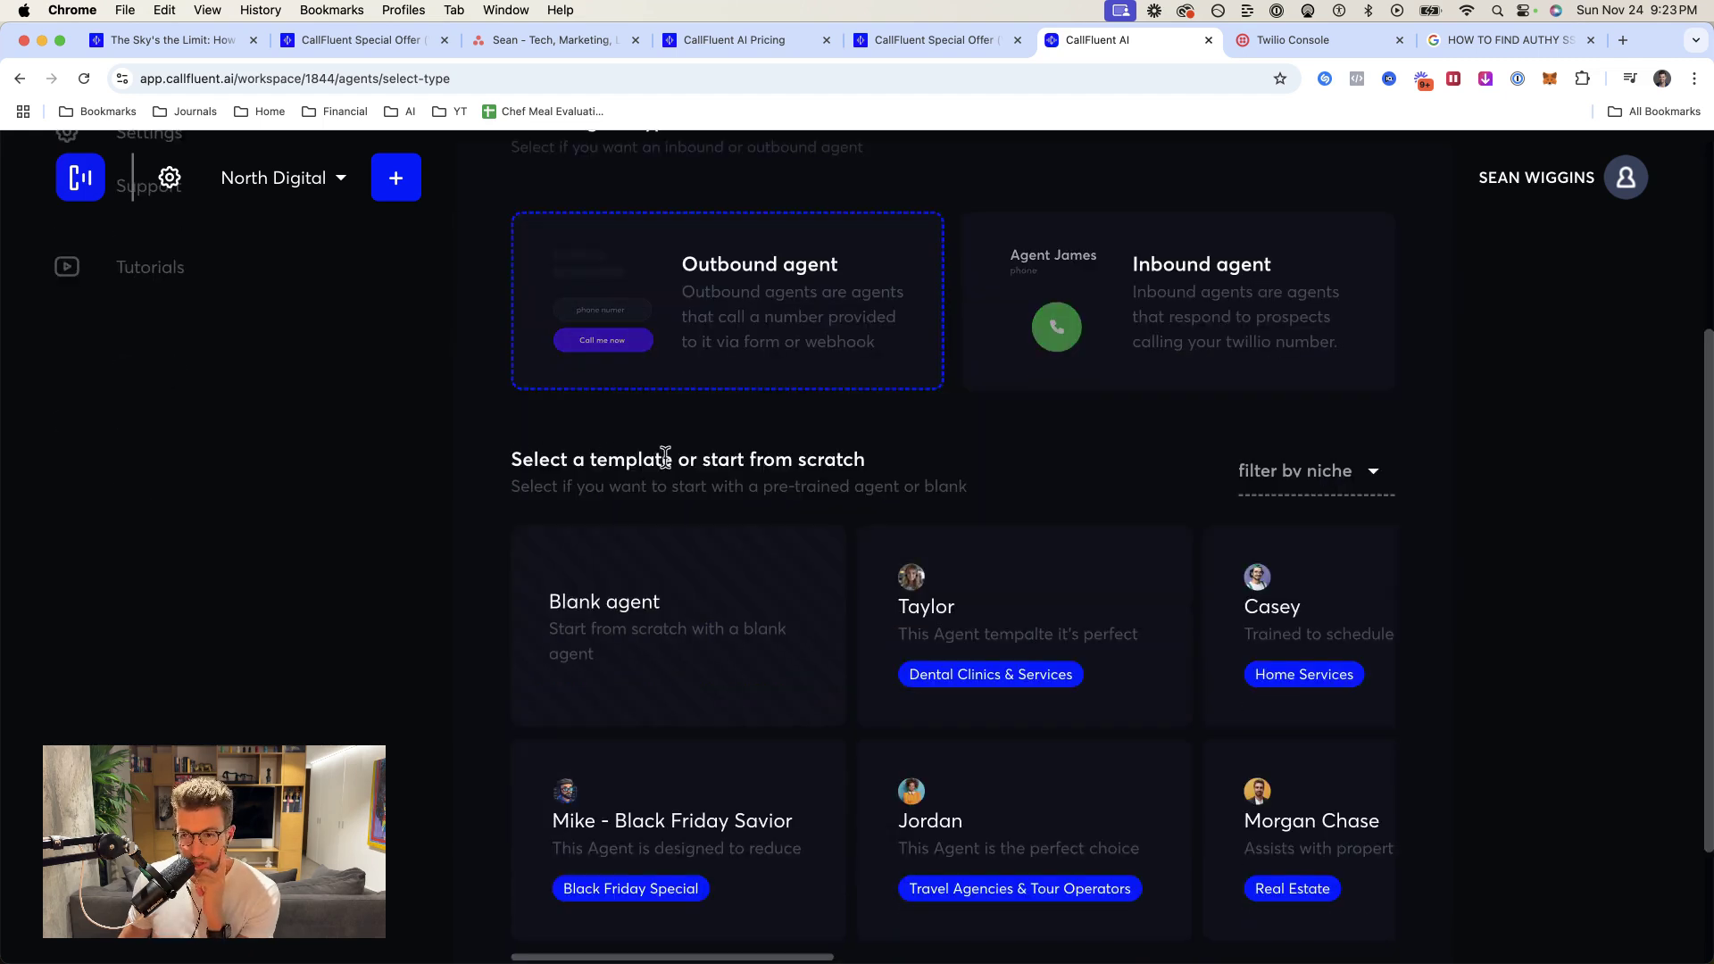
pyautogui.click(1294, 470)
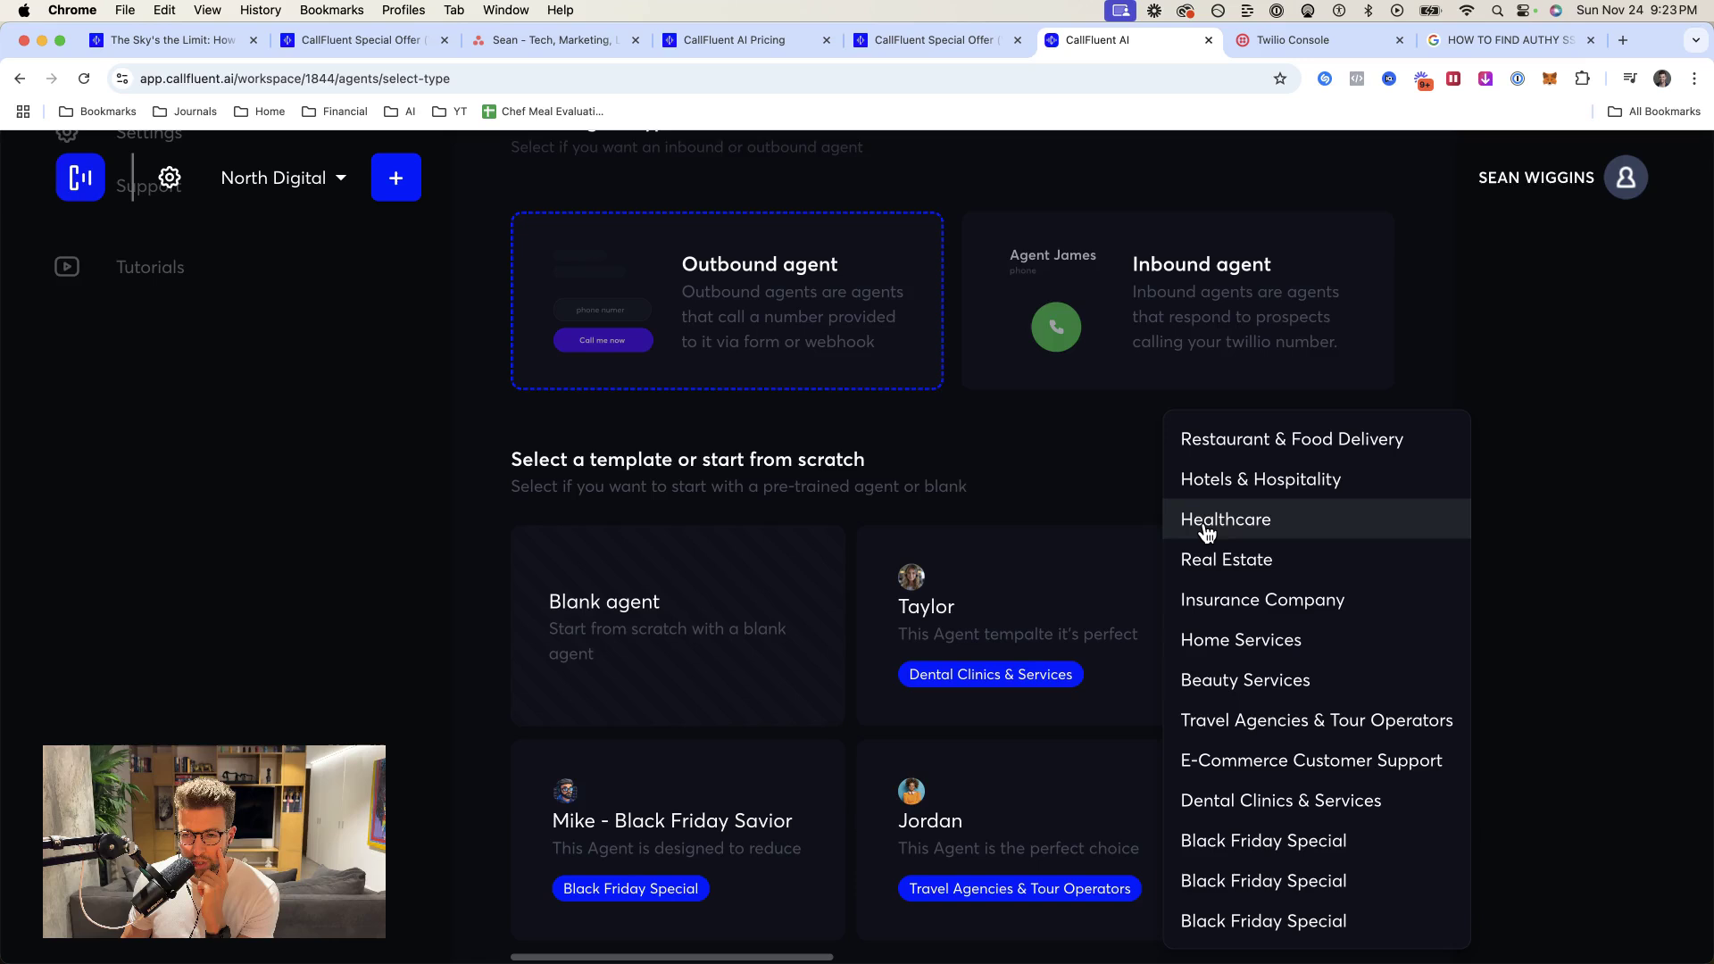
pyautogui.click(1208, 527)
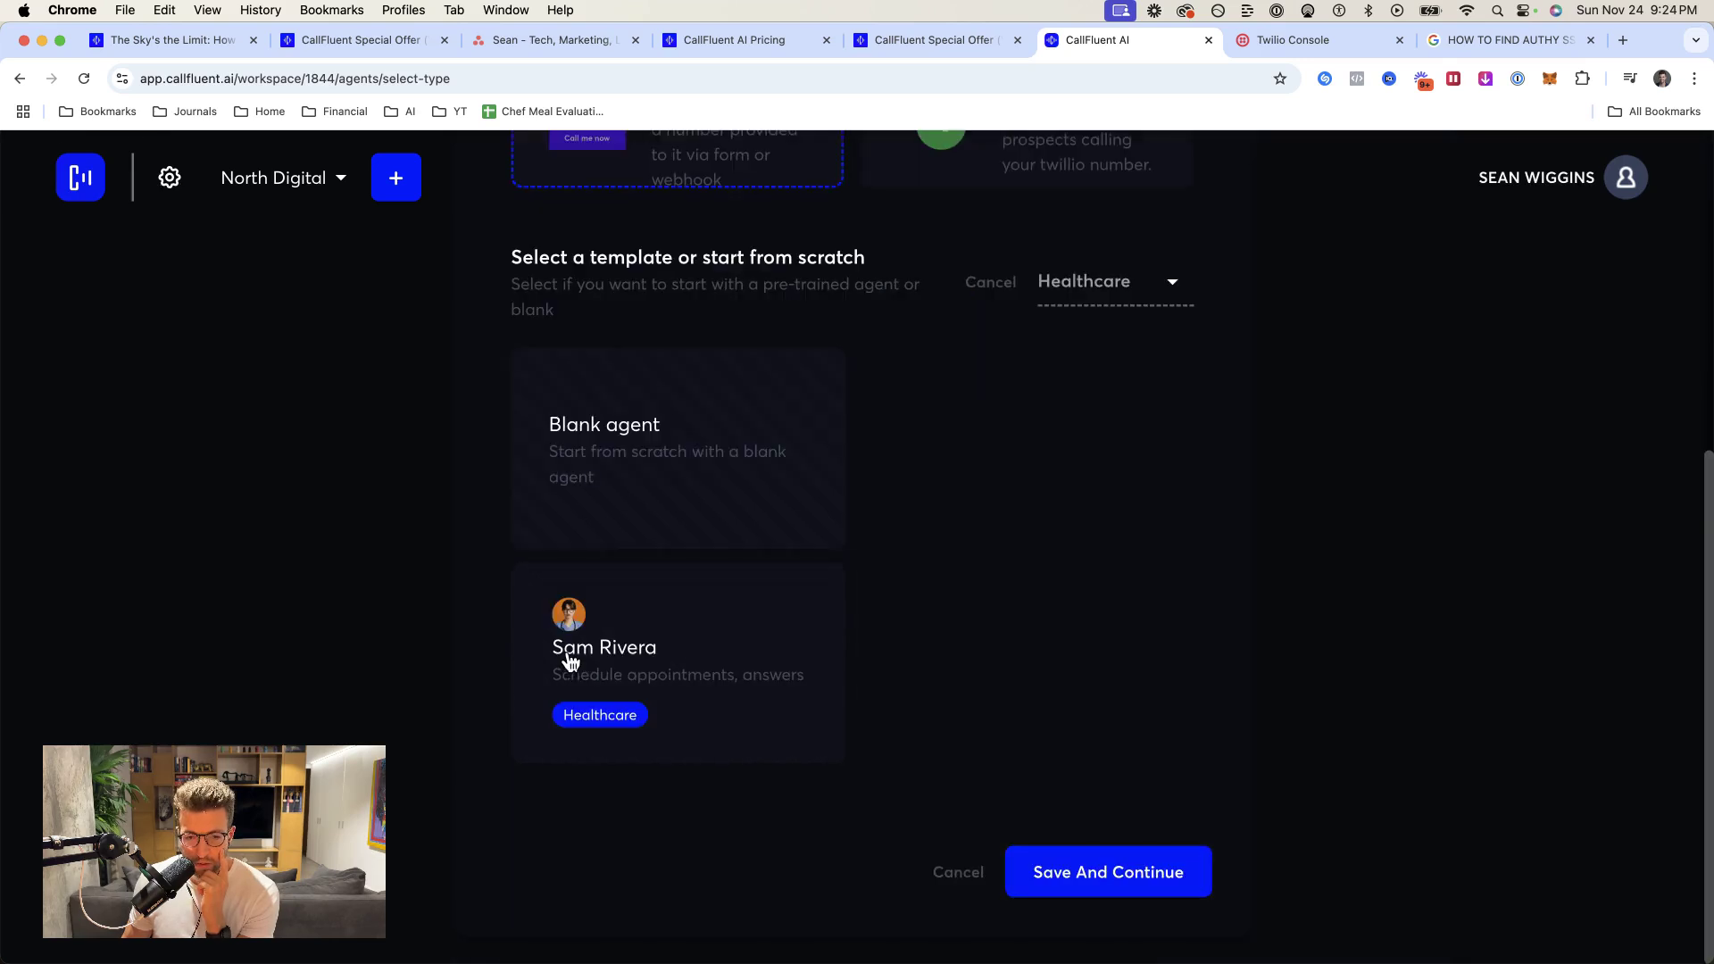
pyautogui.click(571, 661)
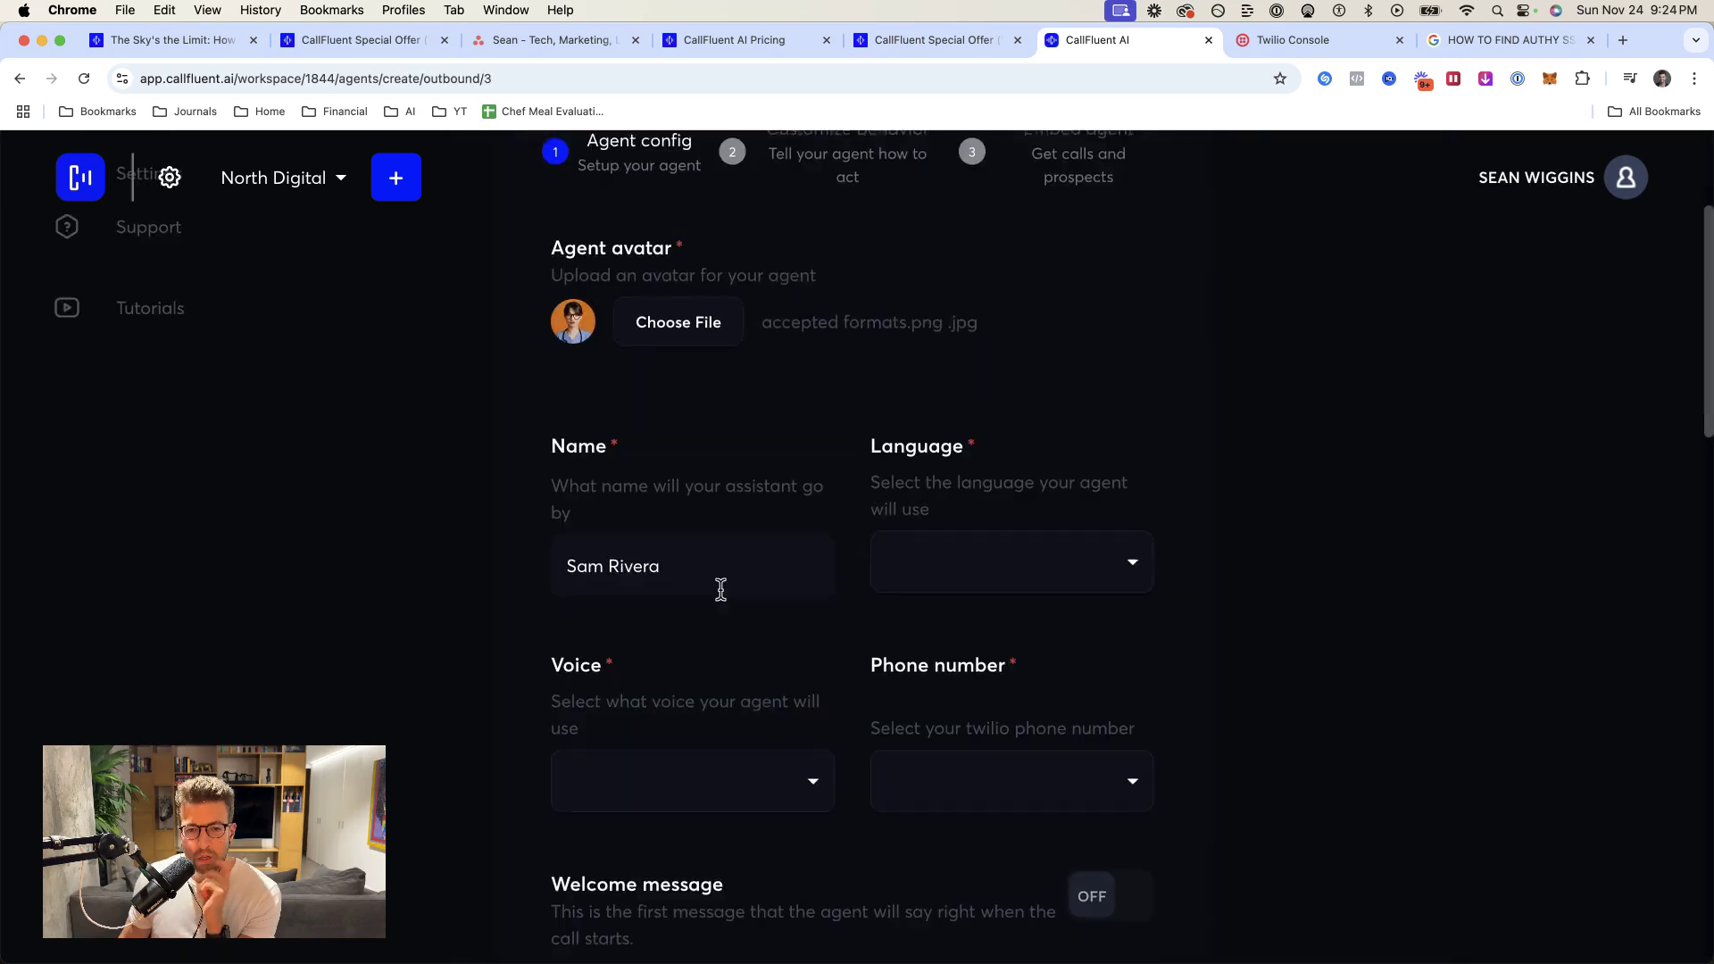
# - Set the agent's language to English (New Zealand) and its voice to Mitchell
pyautogui.click(968, 557)
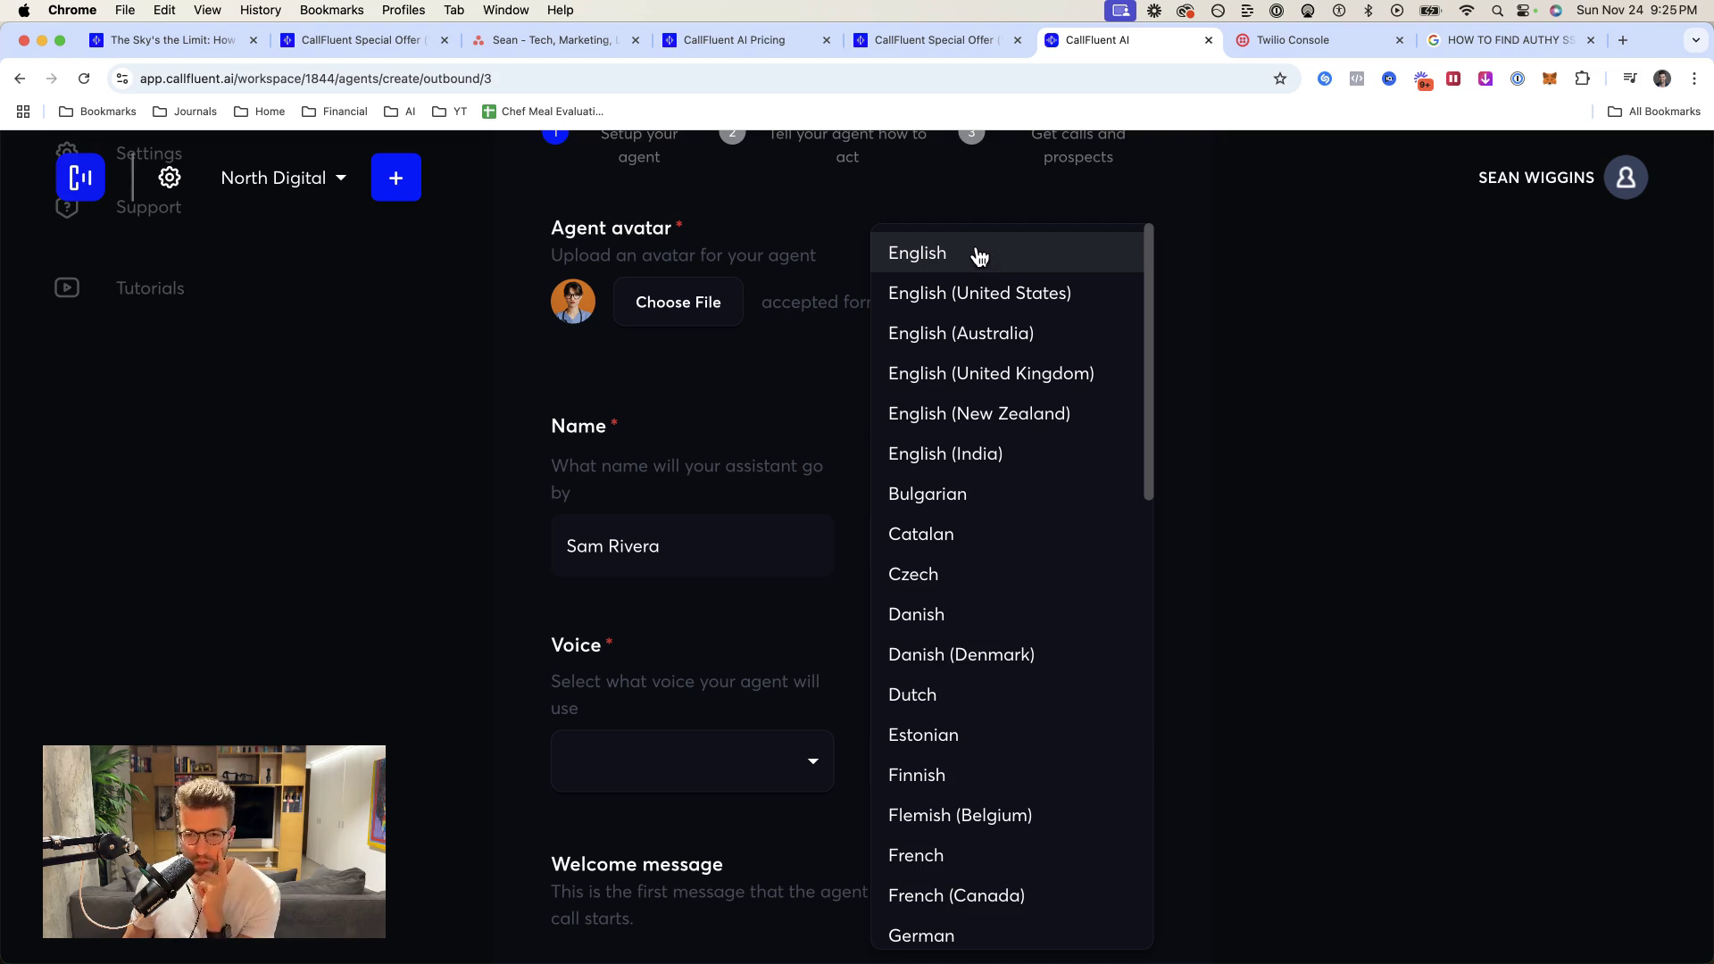
pyautogui.click(1006, 413)
pyautogui.click(728, 656)
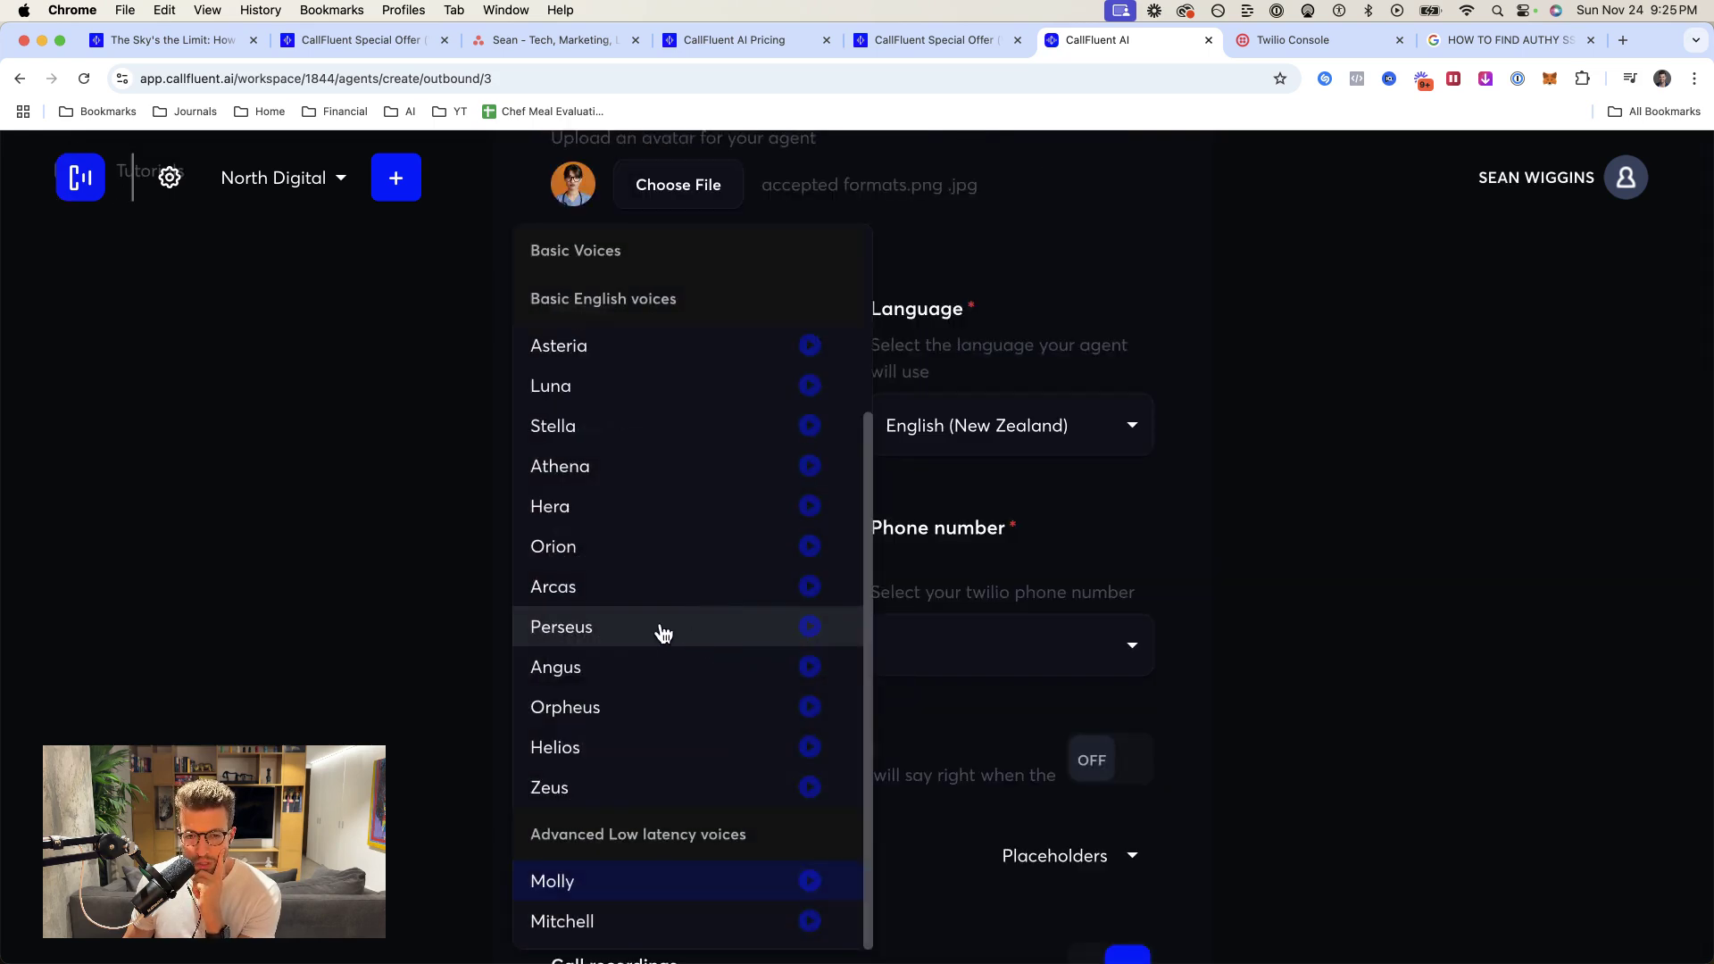
pyautogui.click(611, 924)
# - Check the agent's phone number list, then buy a new number in the Twilio console
pyautogui.click(1117, 633)
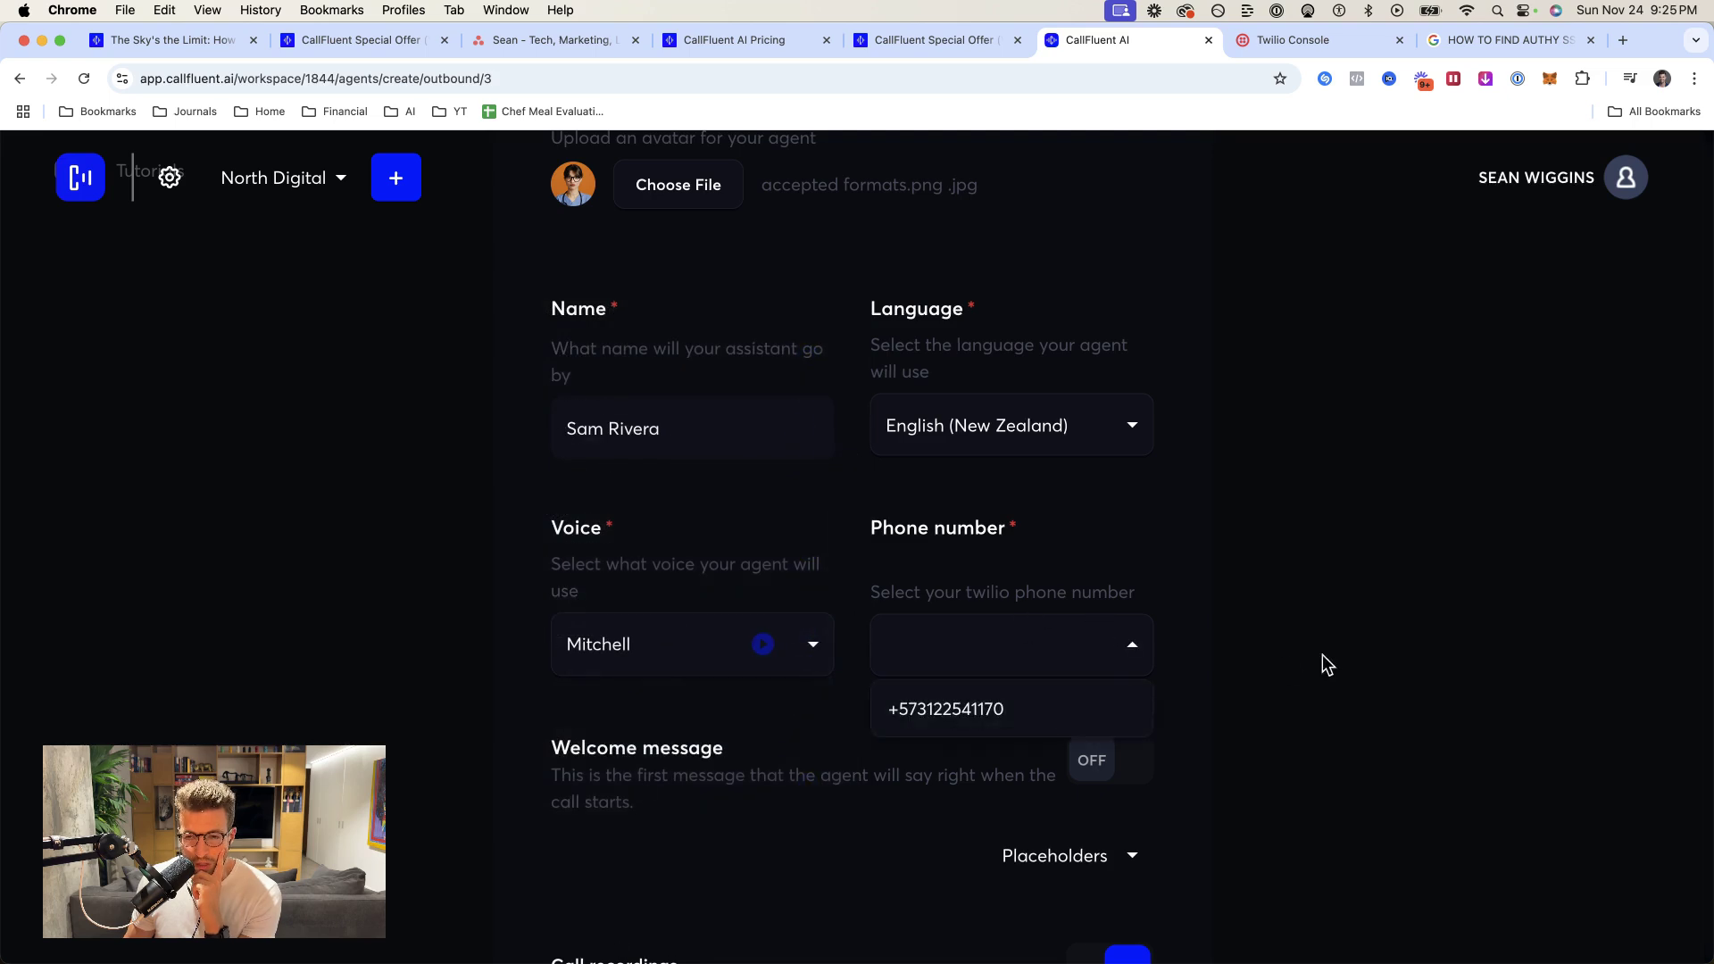
pyautogui.click(1324, 662)
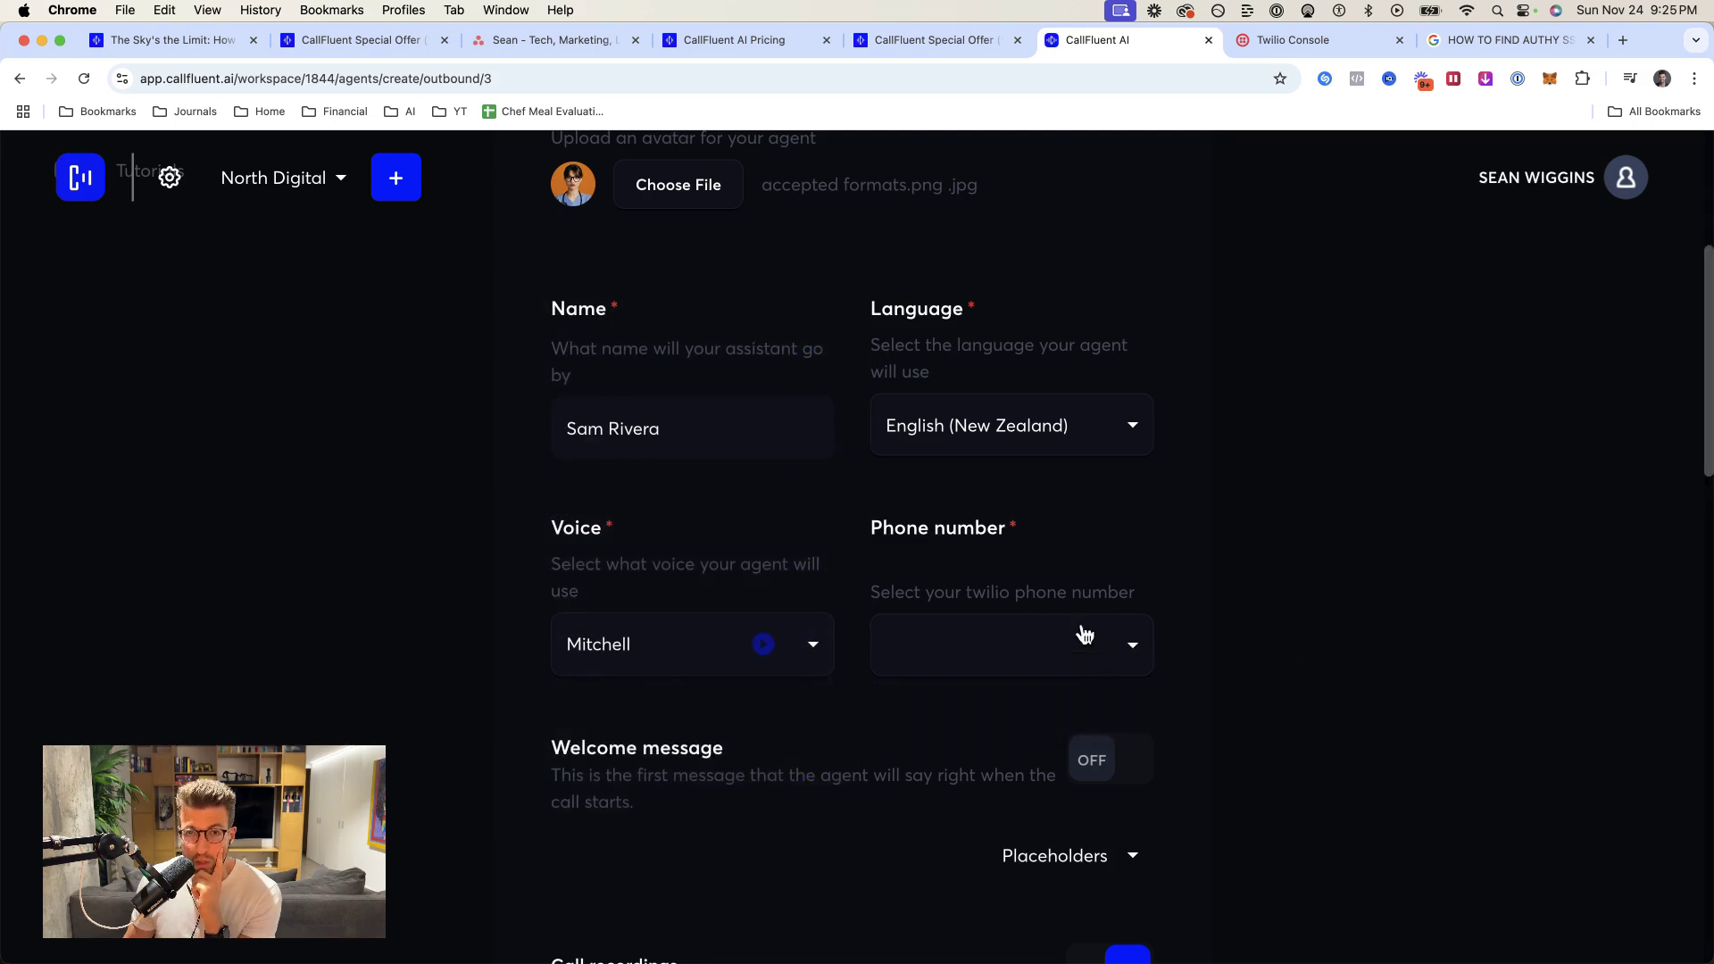
pyautogui.hotkey('ctrl', 'Tab')
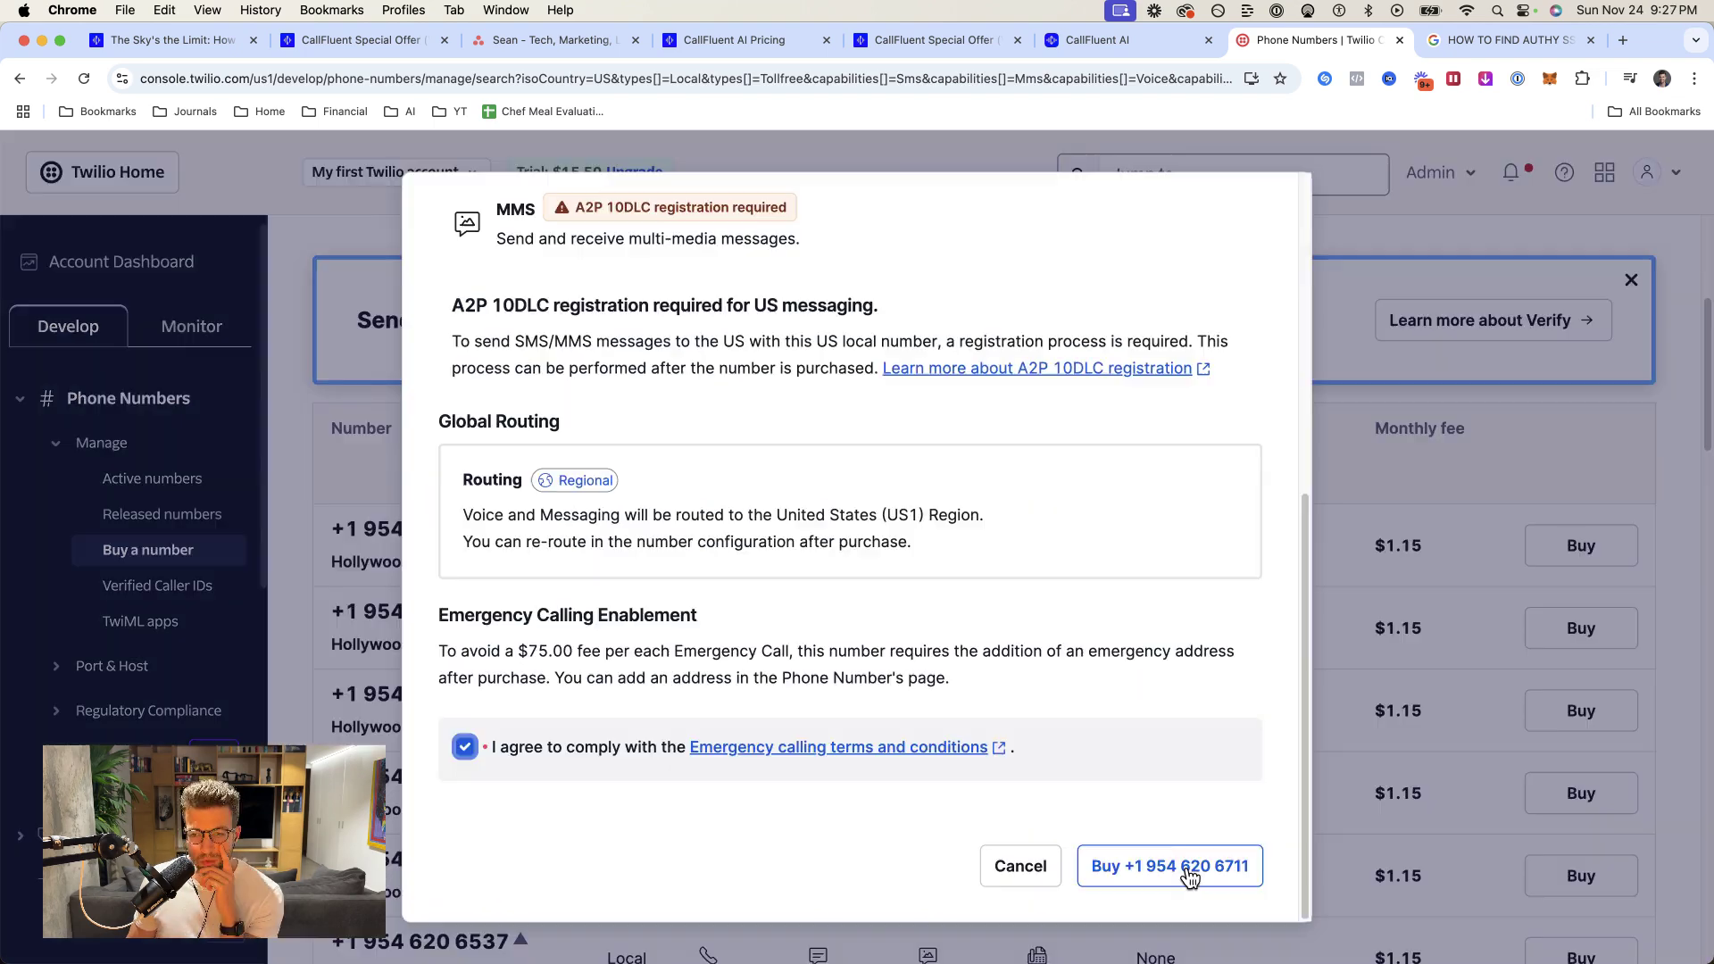
pyautogui.click(1187, 866)
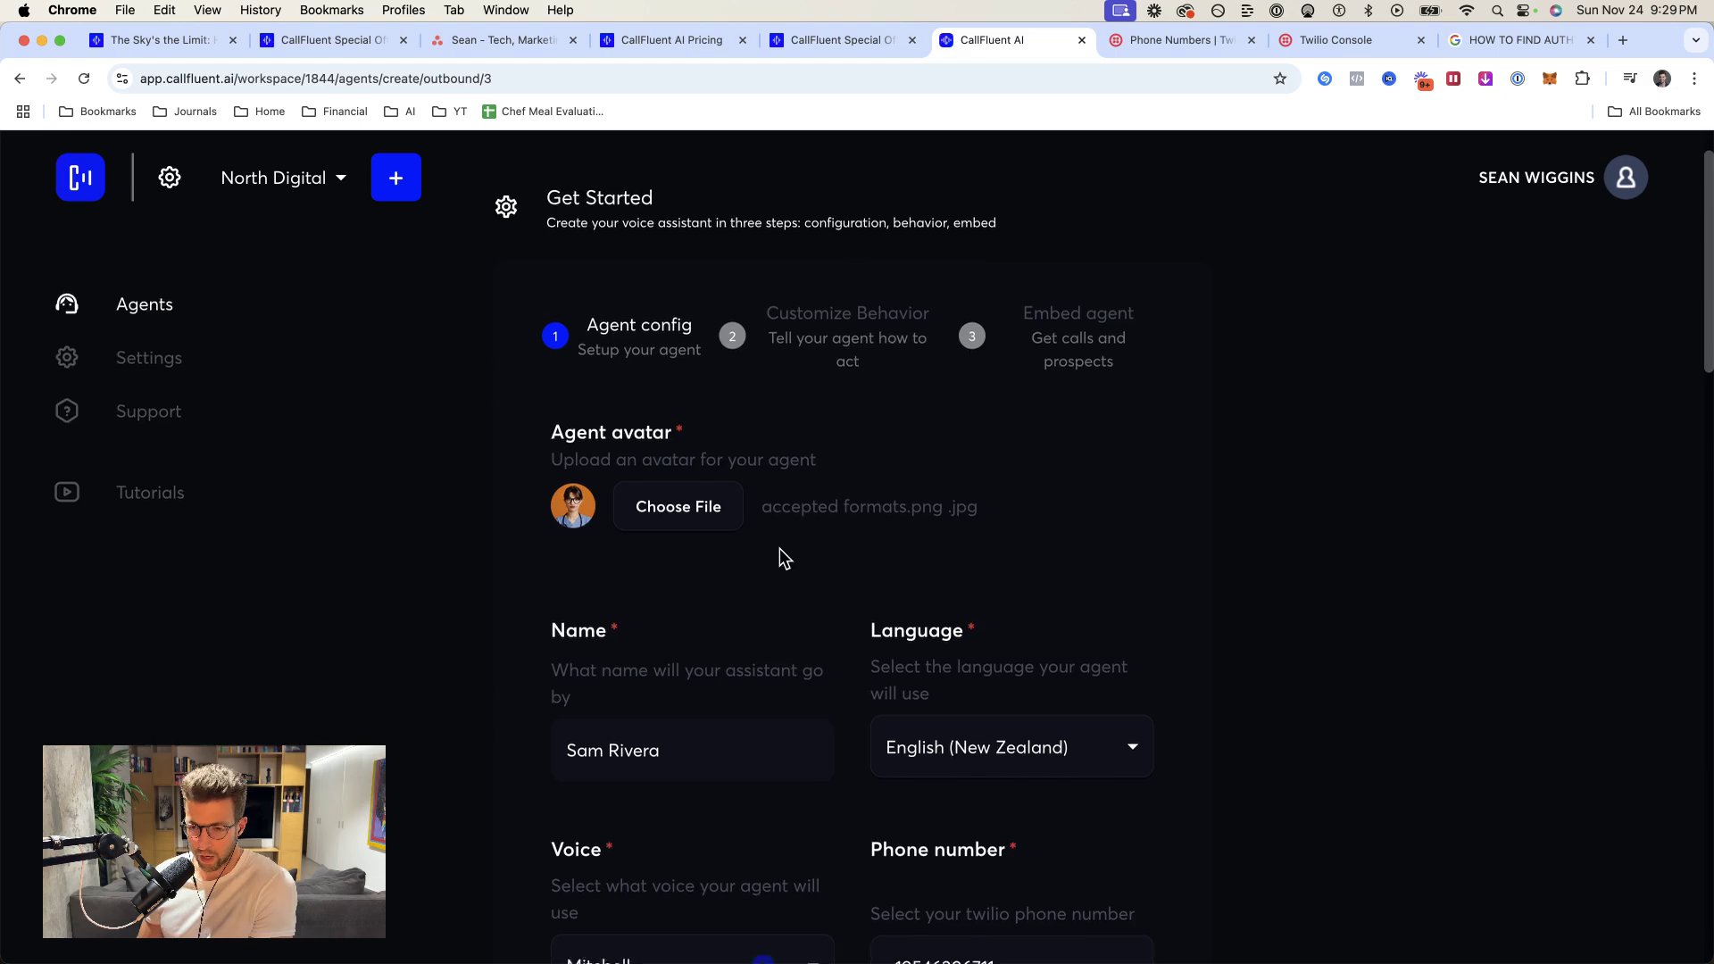
# - Drag the Answer creativity slider in Advanced Settings from 5 to 8
pyautogui.scroll(-5, 782, 559)
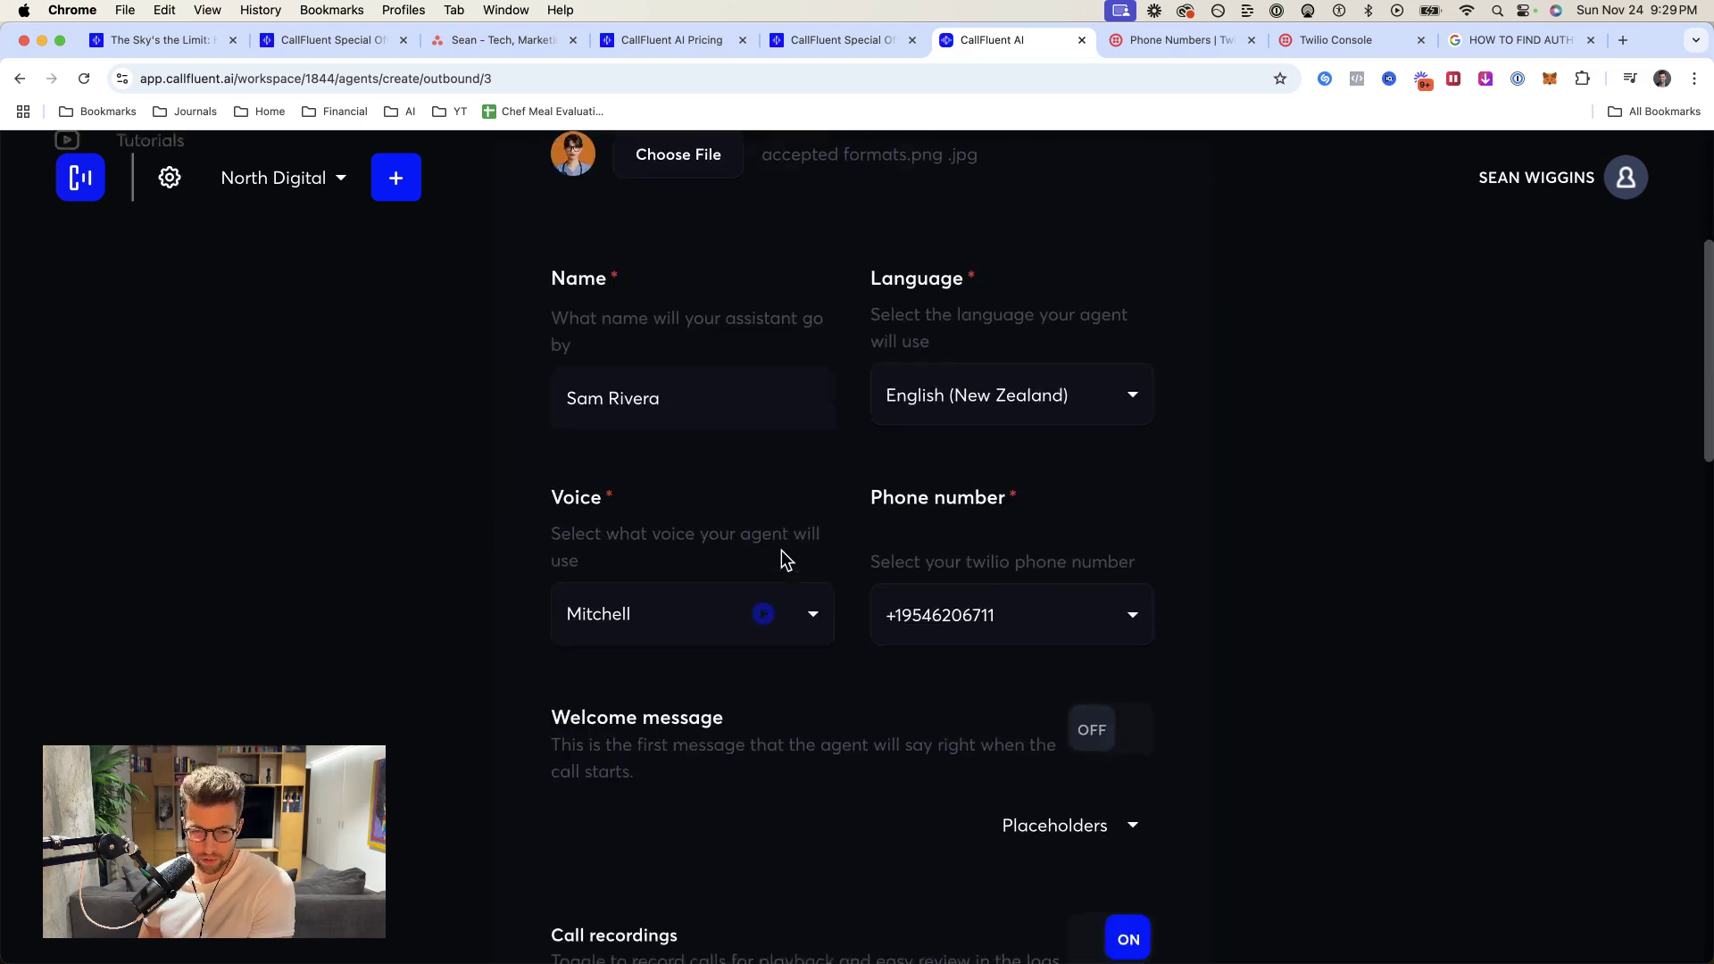
pyautogui.scroll(-4, 782, 560)
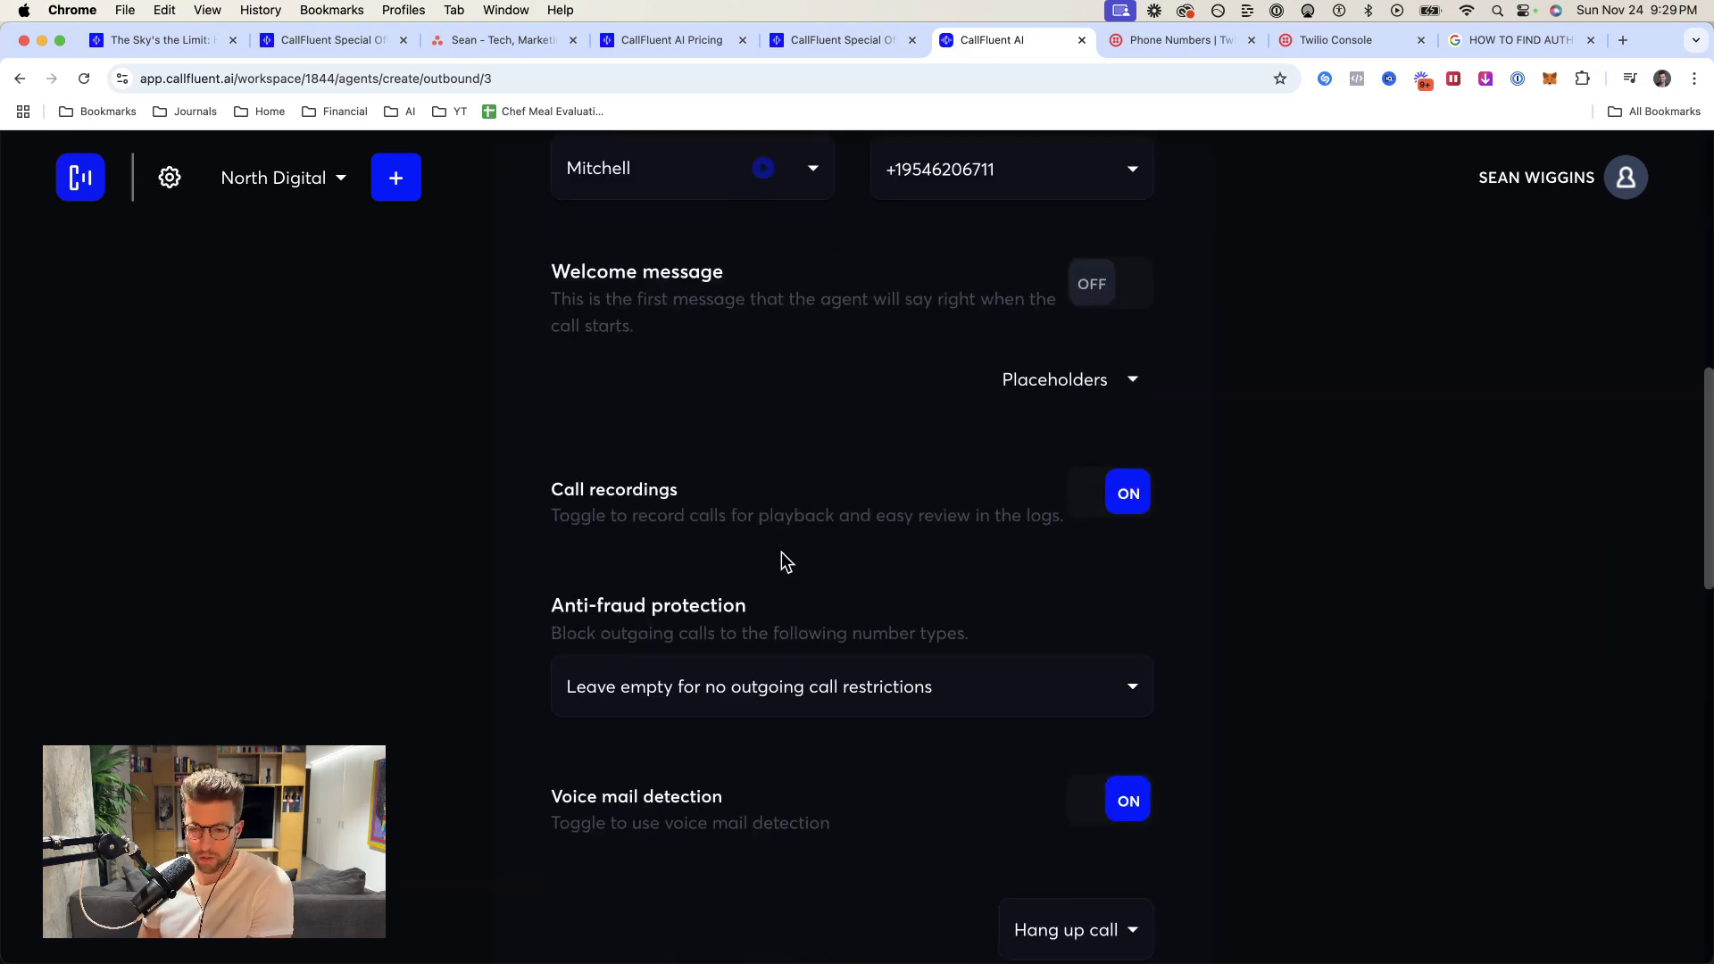
pyautogui.scroll(-2, 782, 560)
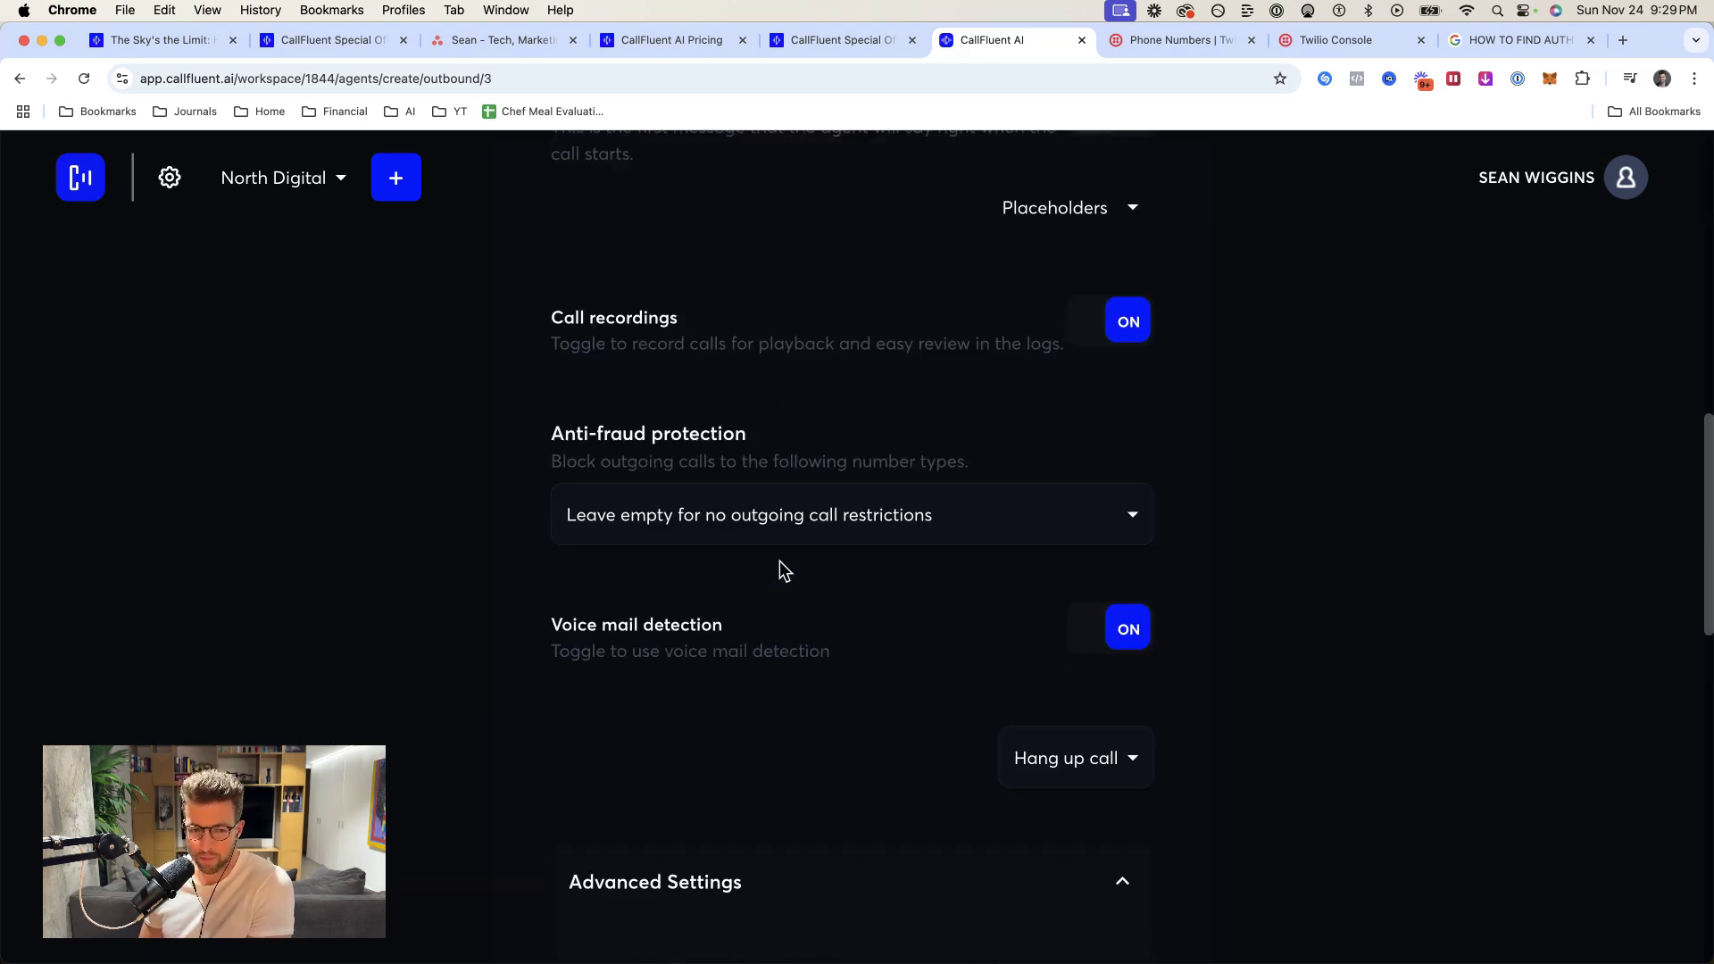
pyautogui.scroll(-3, 764, 568)
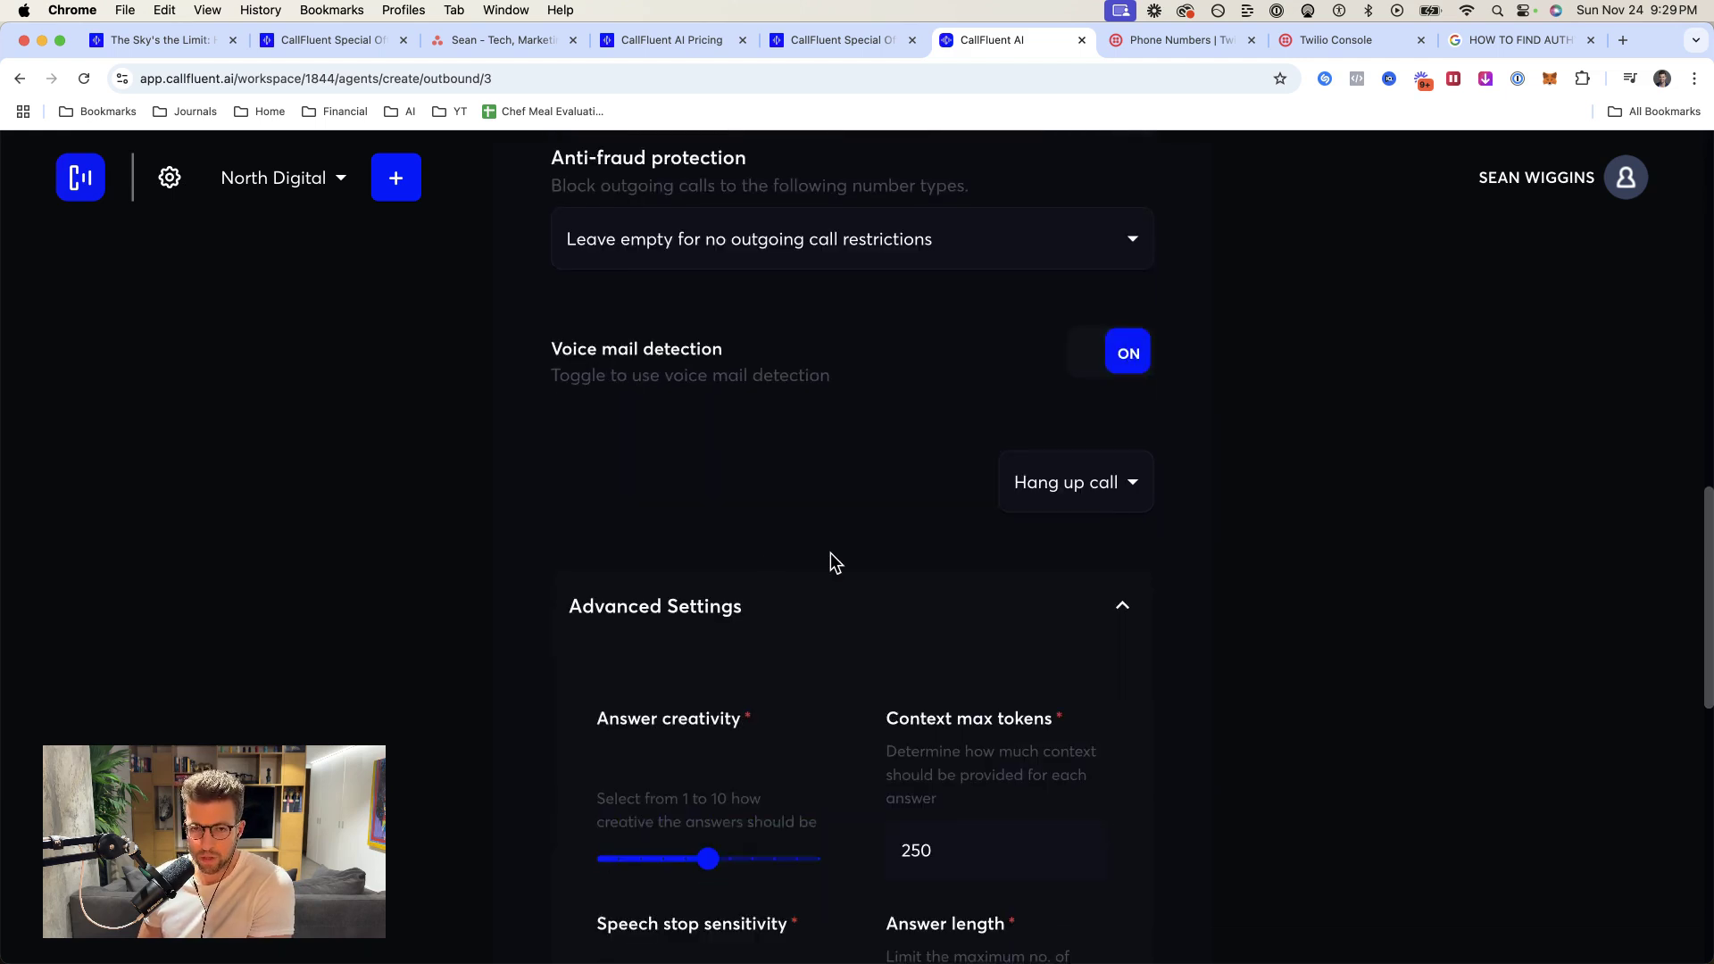
pyautogui.scroll(-1, 821, 509)
pyautogui.moveTo(549, 250); pyautogui.dragTo(776, 257)
pyautogui.click(843, 334)
pyautogui.scroll(-2, 764, 522)
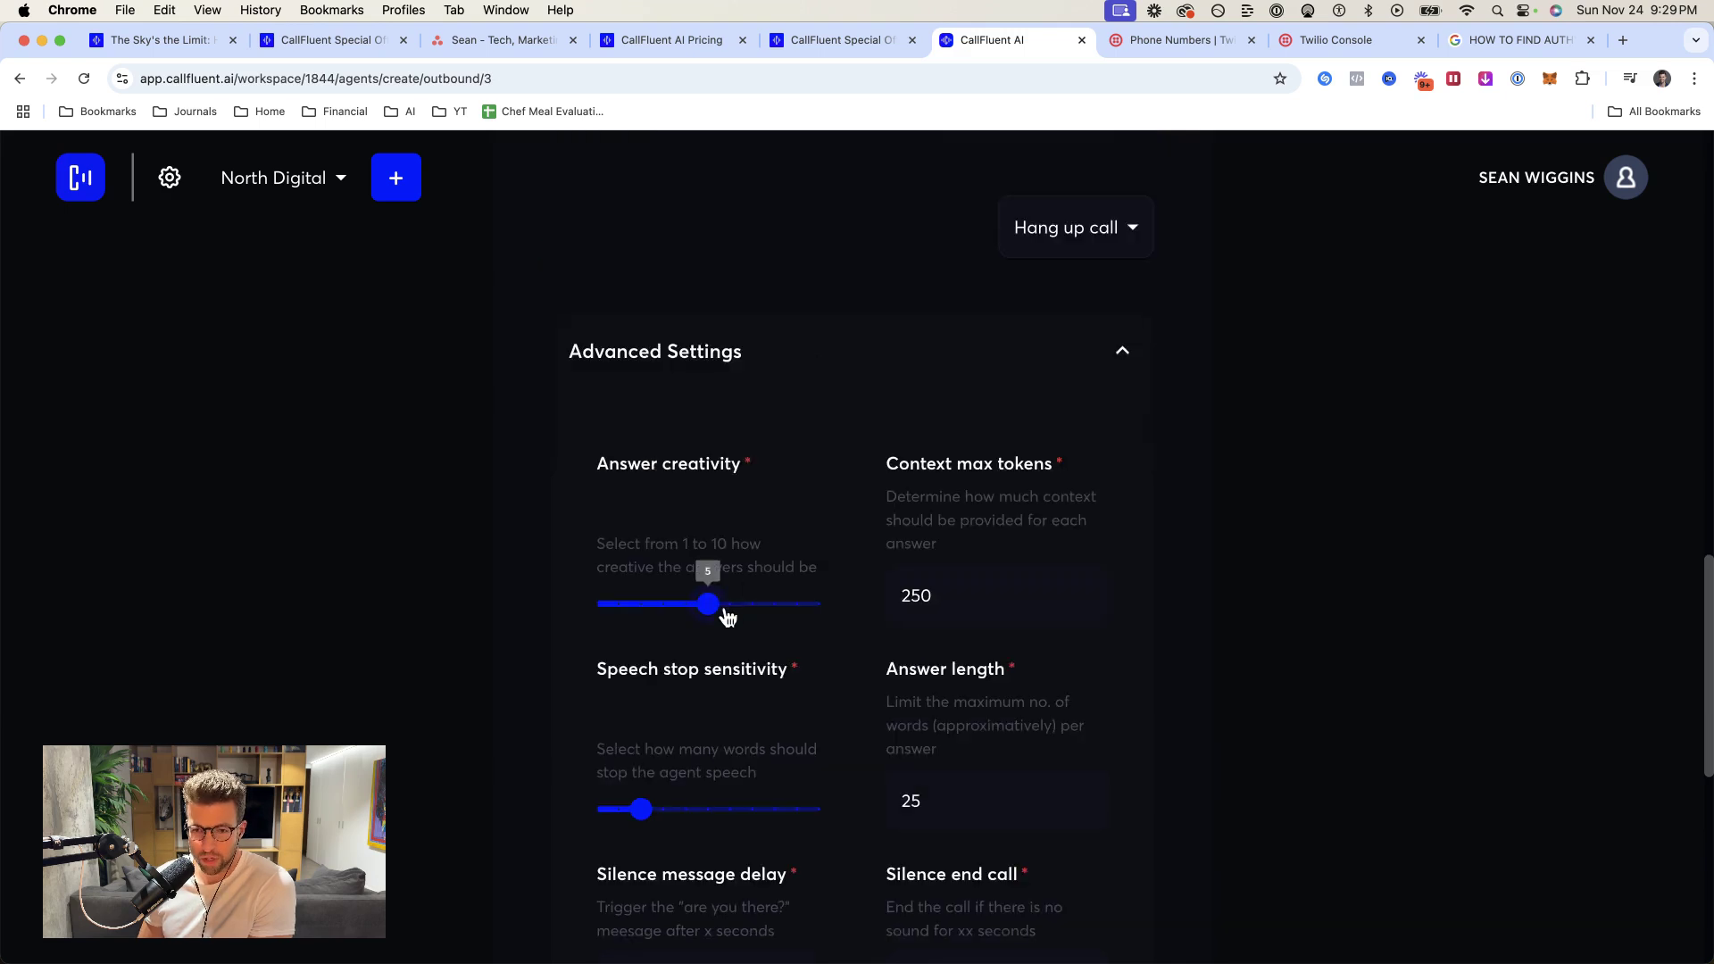
pyautogui.moveTo(715, 612); pyautogui.dragTo(783, 609)
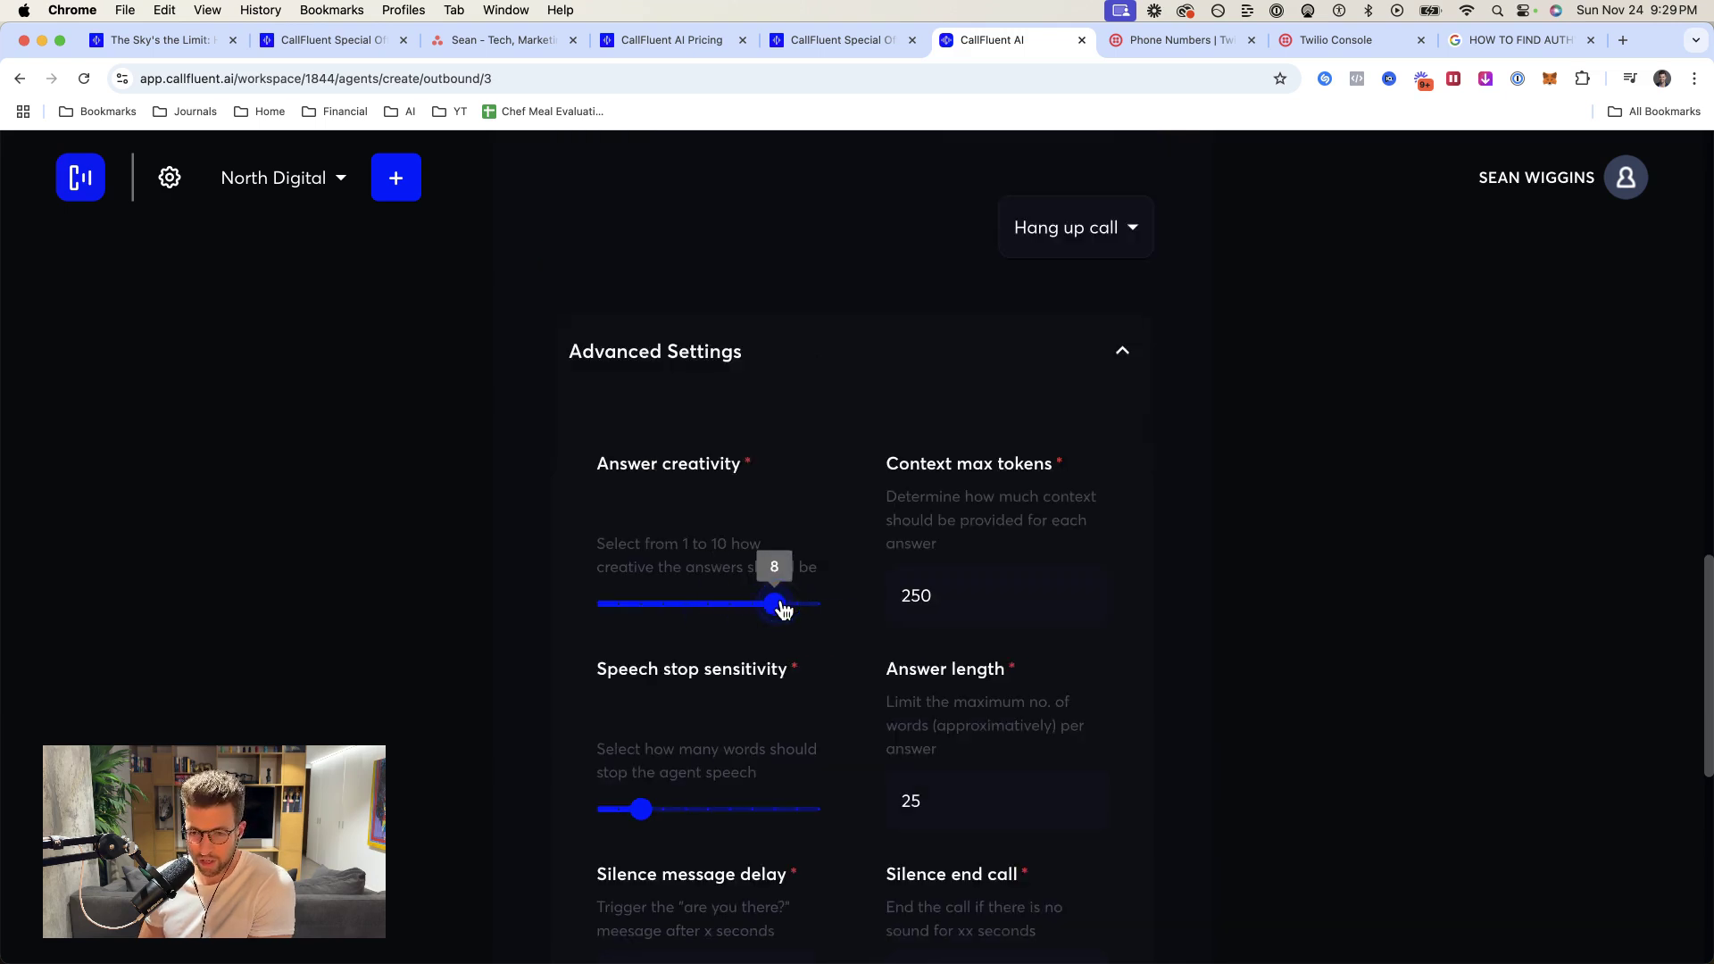
pyautogui.scroll(-1, 840, 527)
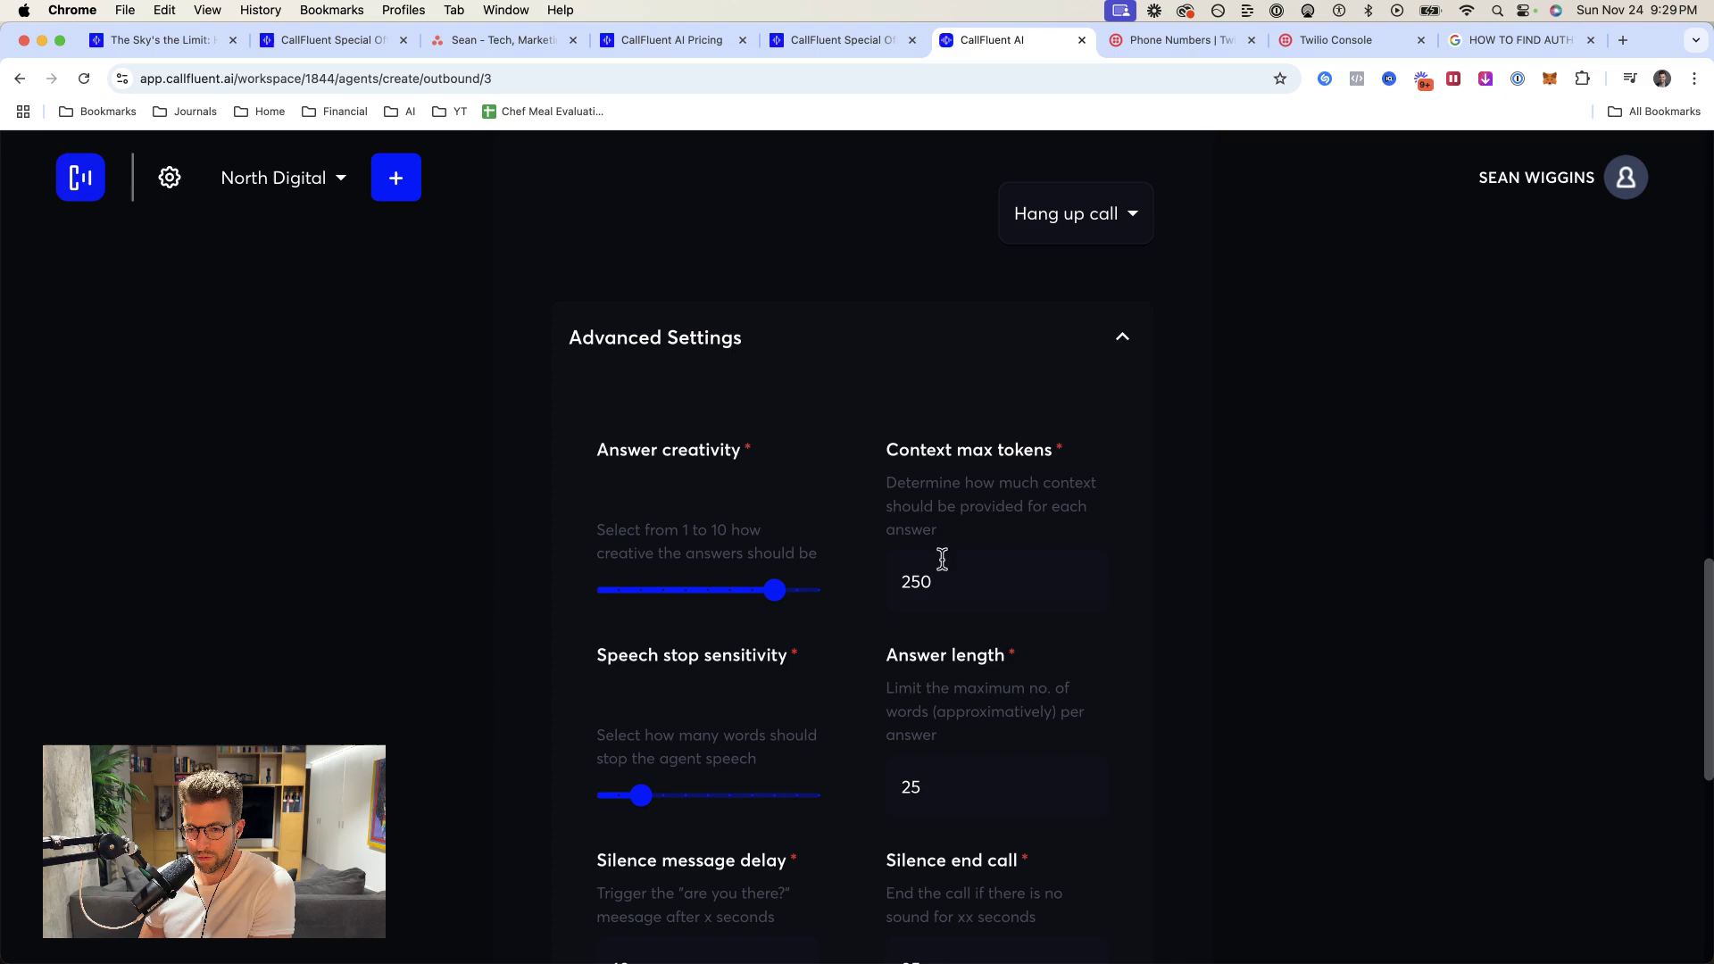
# - Set Silence message delay to 4 and Silence end call to 15
pyautogui.moveTo(937, 582)
pyautogui.scroll(-2, 1102, 581)
pyautogui.doubleClick(918, 506)
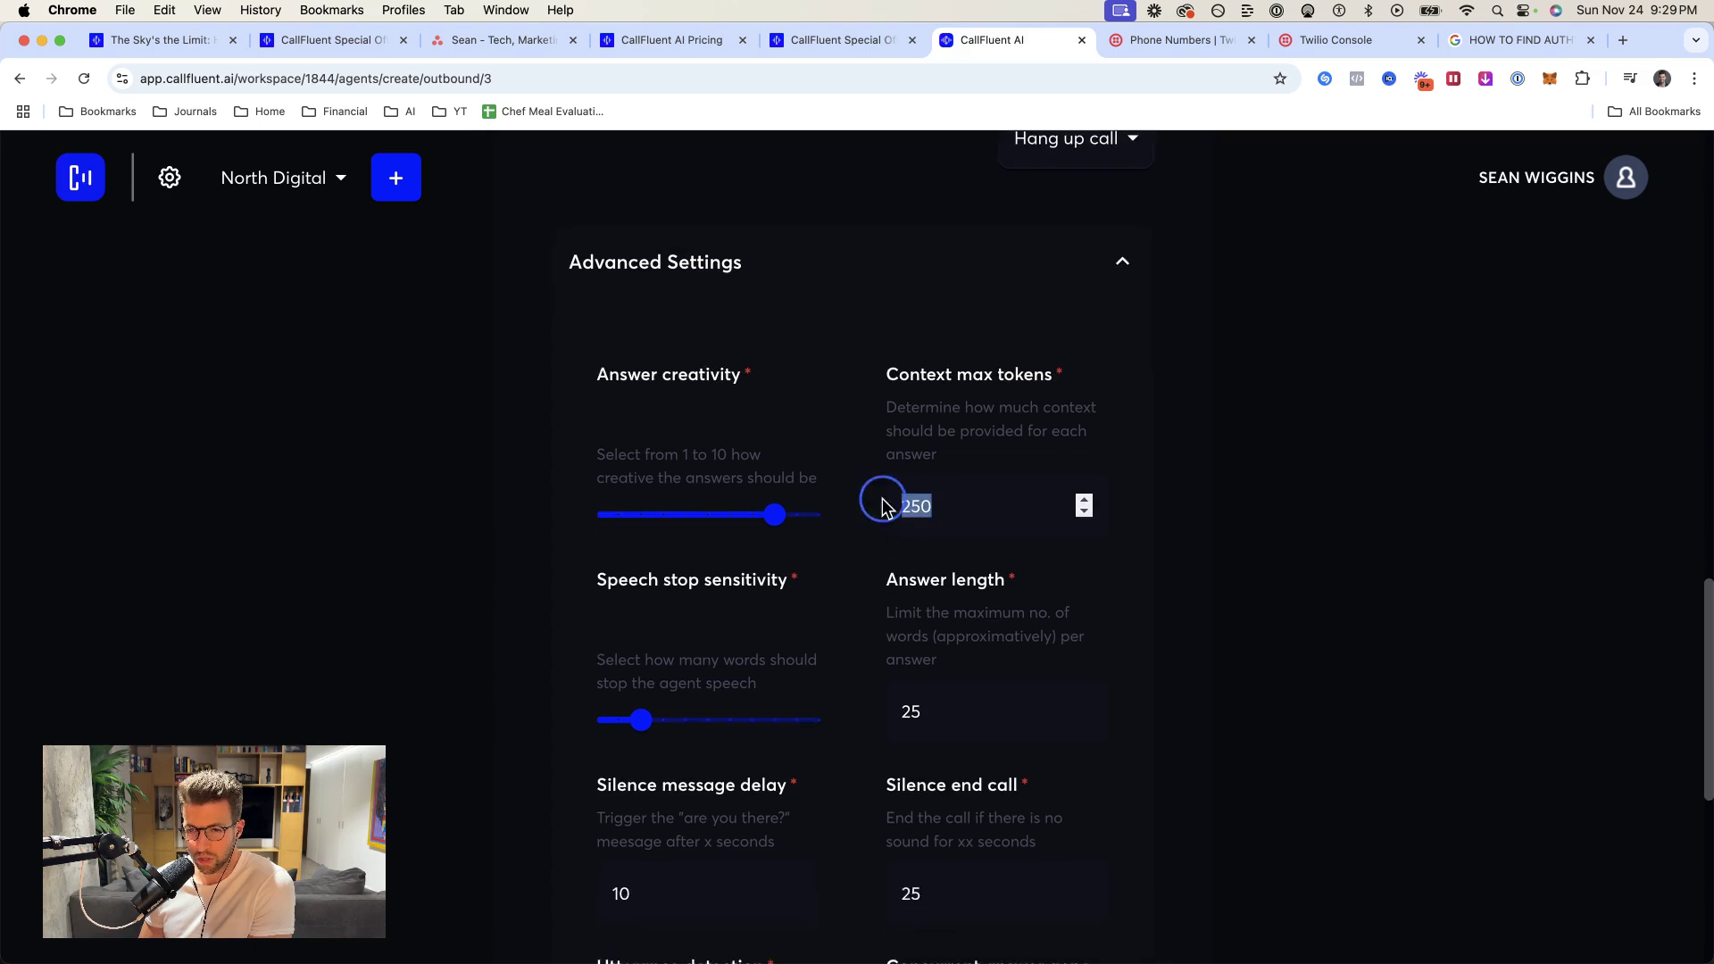
pyautogui.click(498, 596)
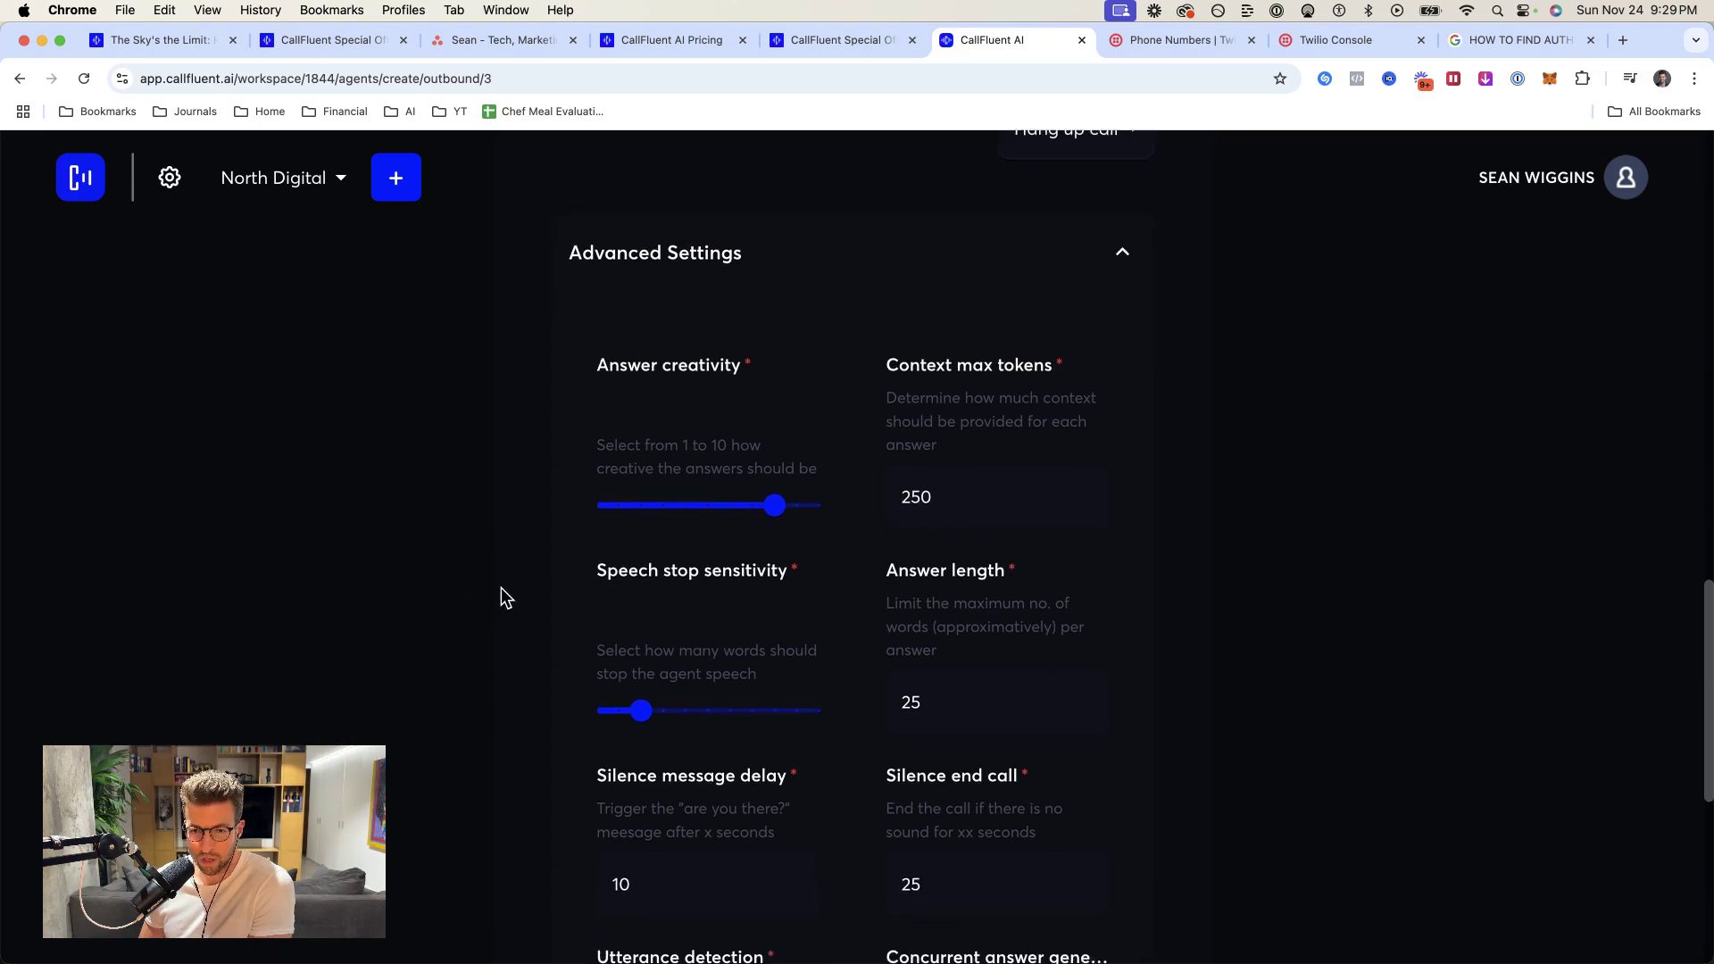
pyautogui.scroll(-1, 501, 587)
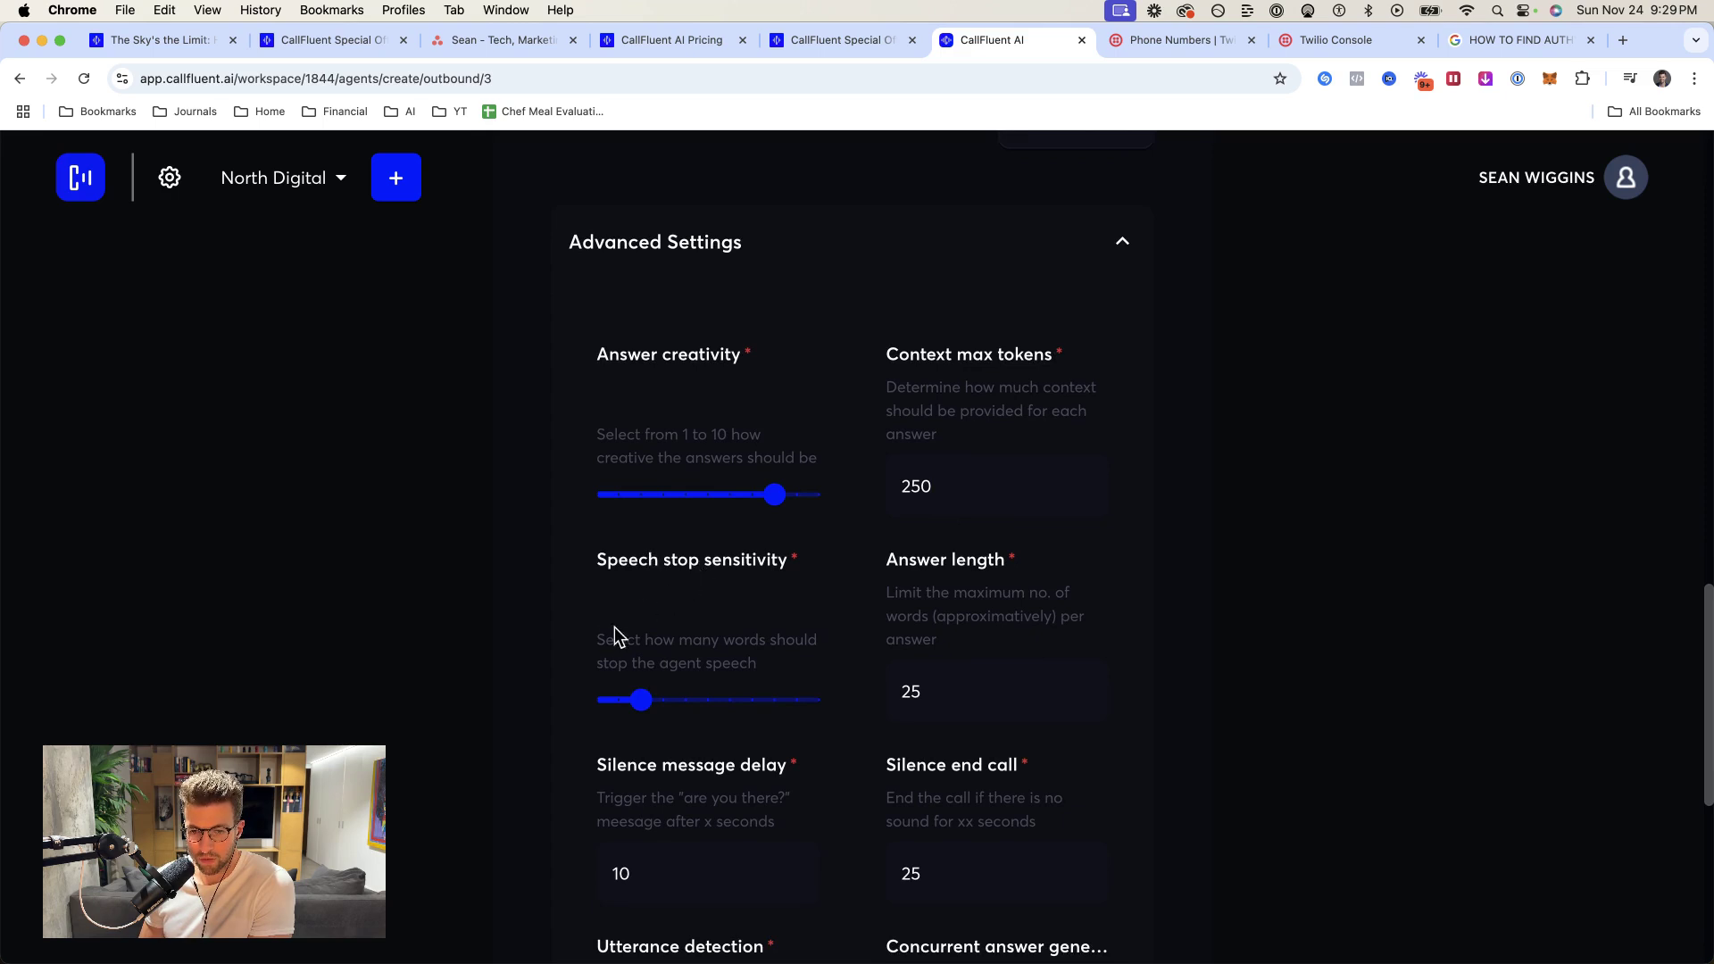
pyautogui.scroll(-2, 600, 627)
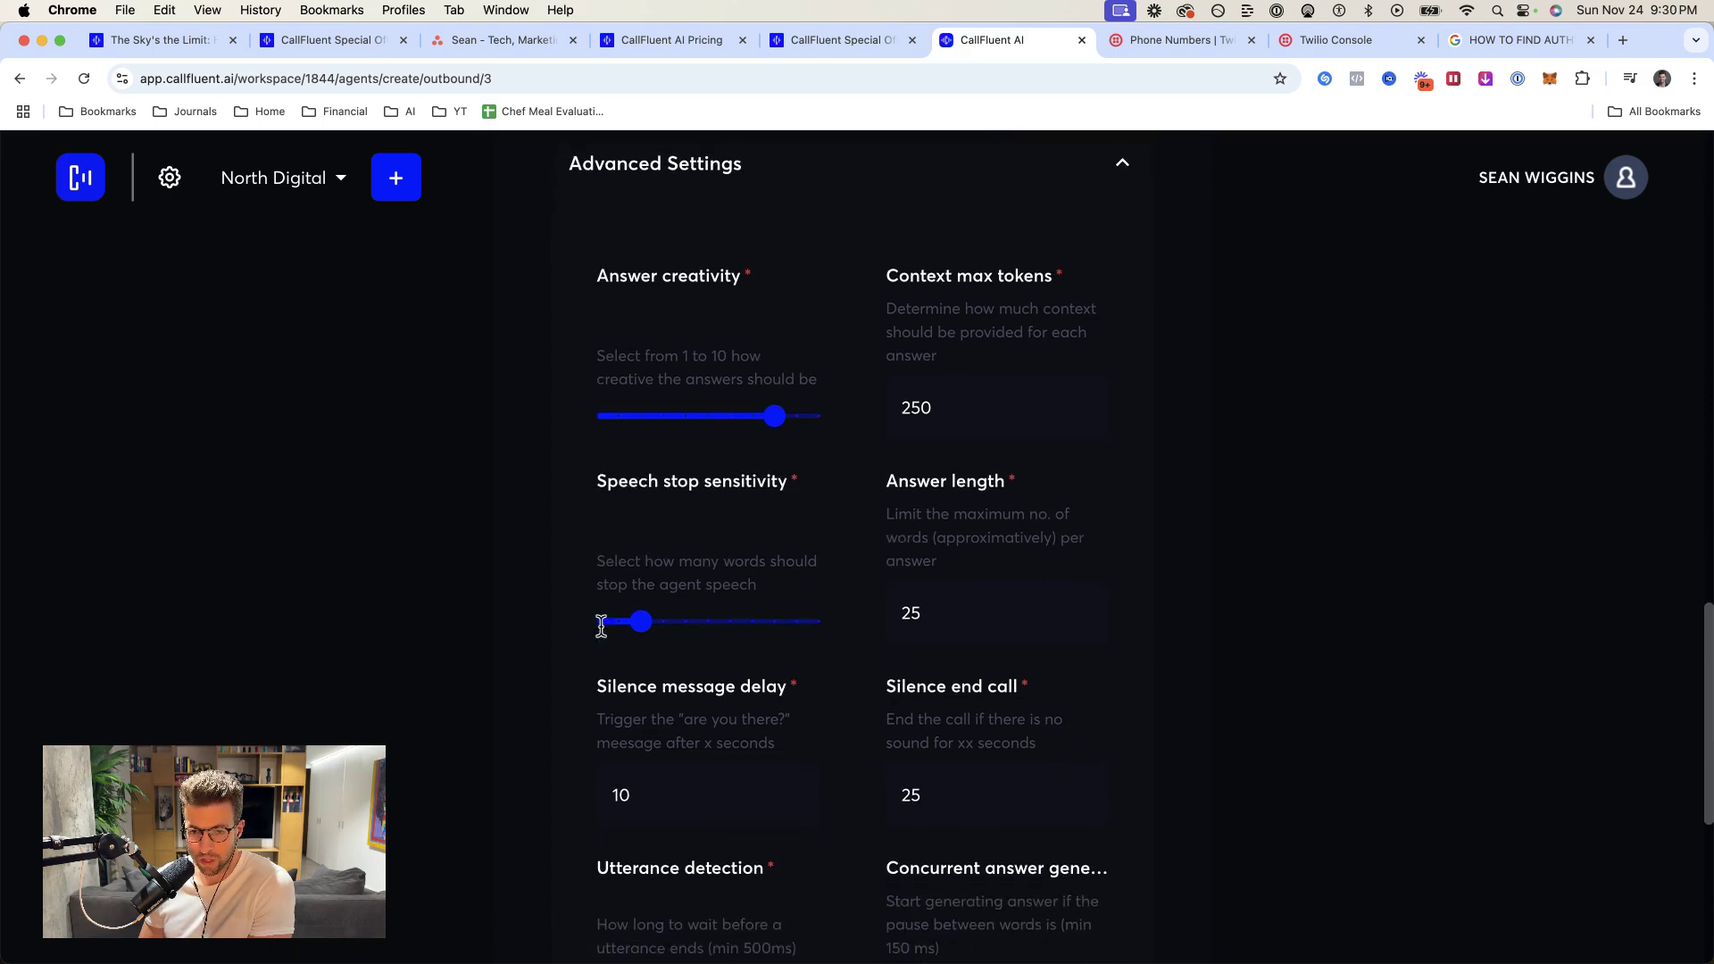
pyautogui.moveTo(642, 625)
pyautogui.scroll(-3, 643, 616)
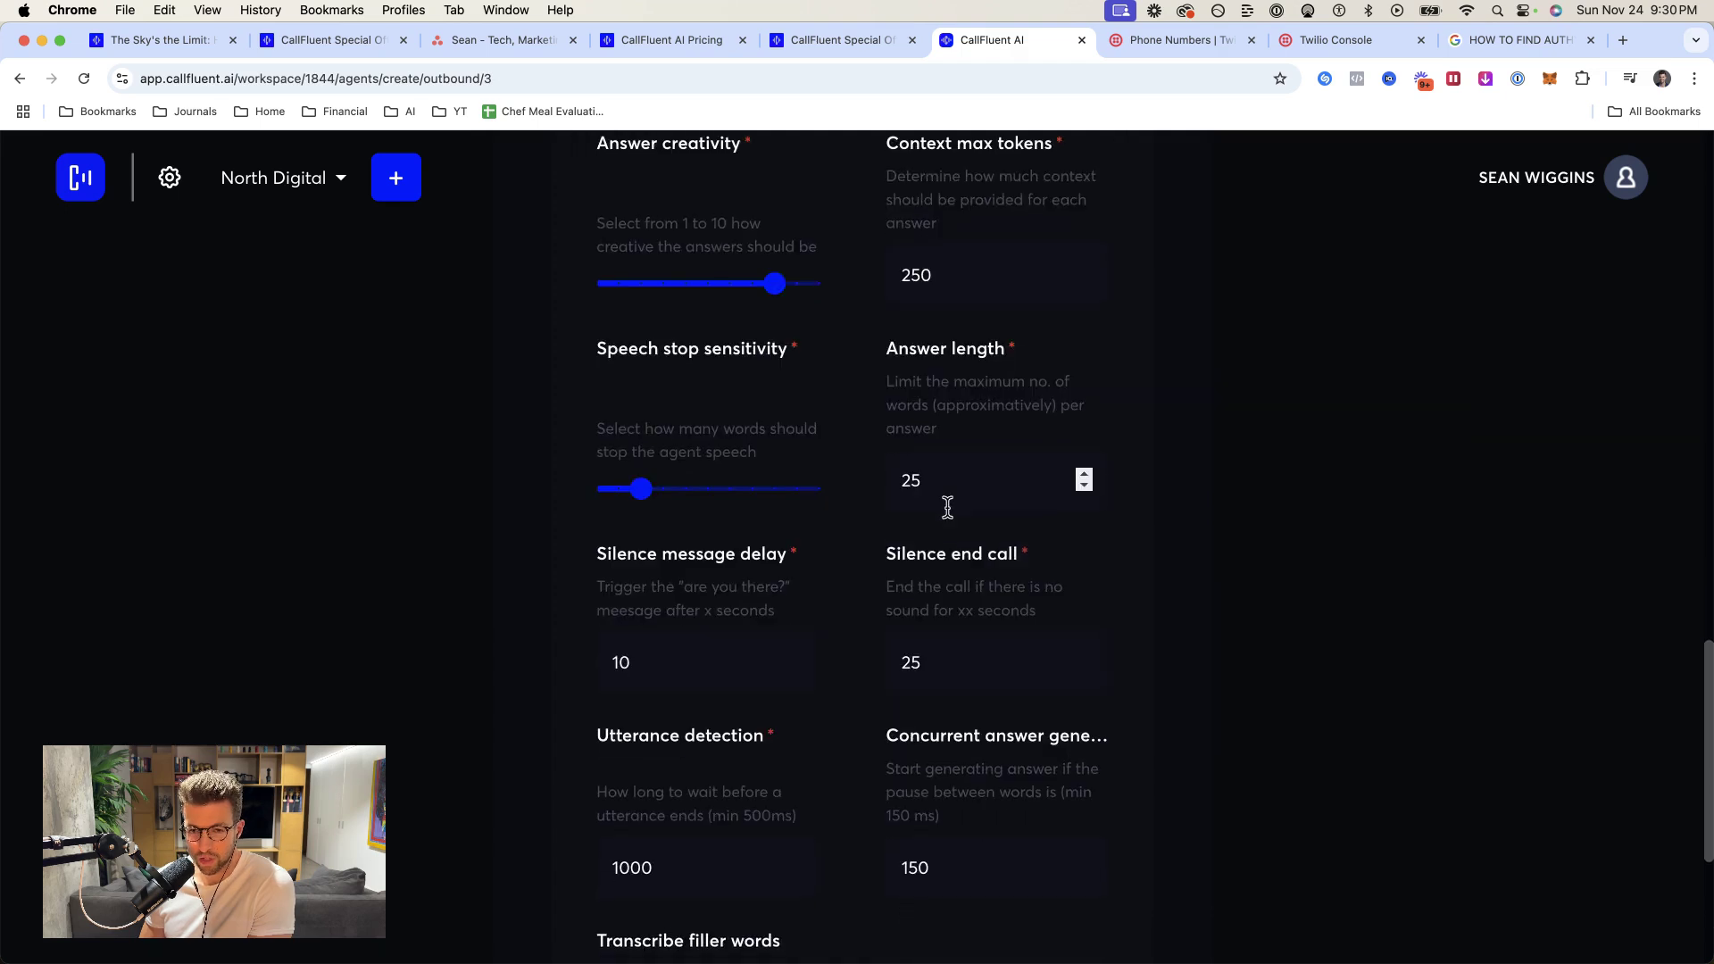
pyautogui.doubleClick(621, 660)
pyautogui.write('4')
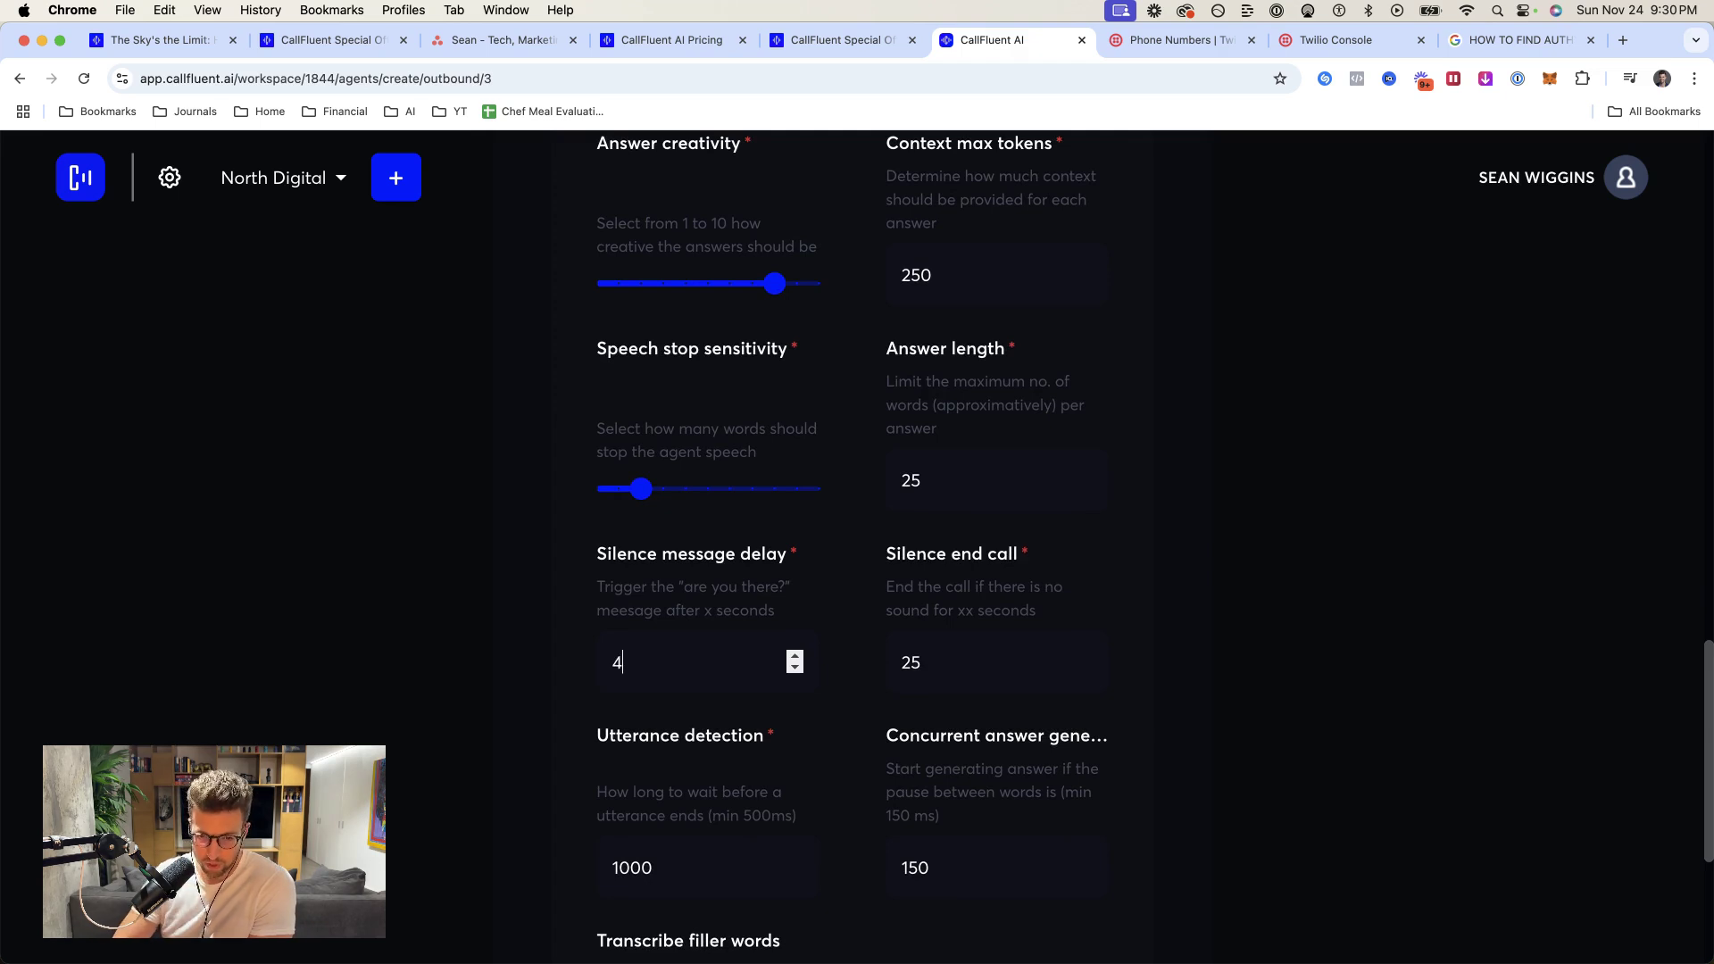
pyautogui.doubleClick(911, 663)
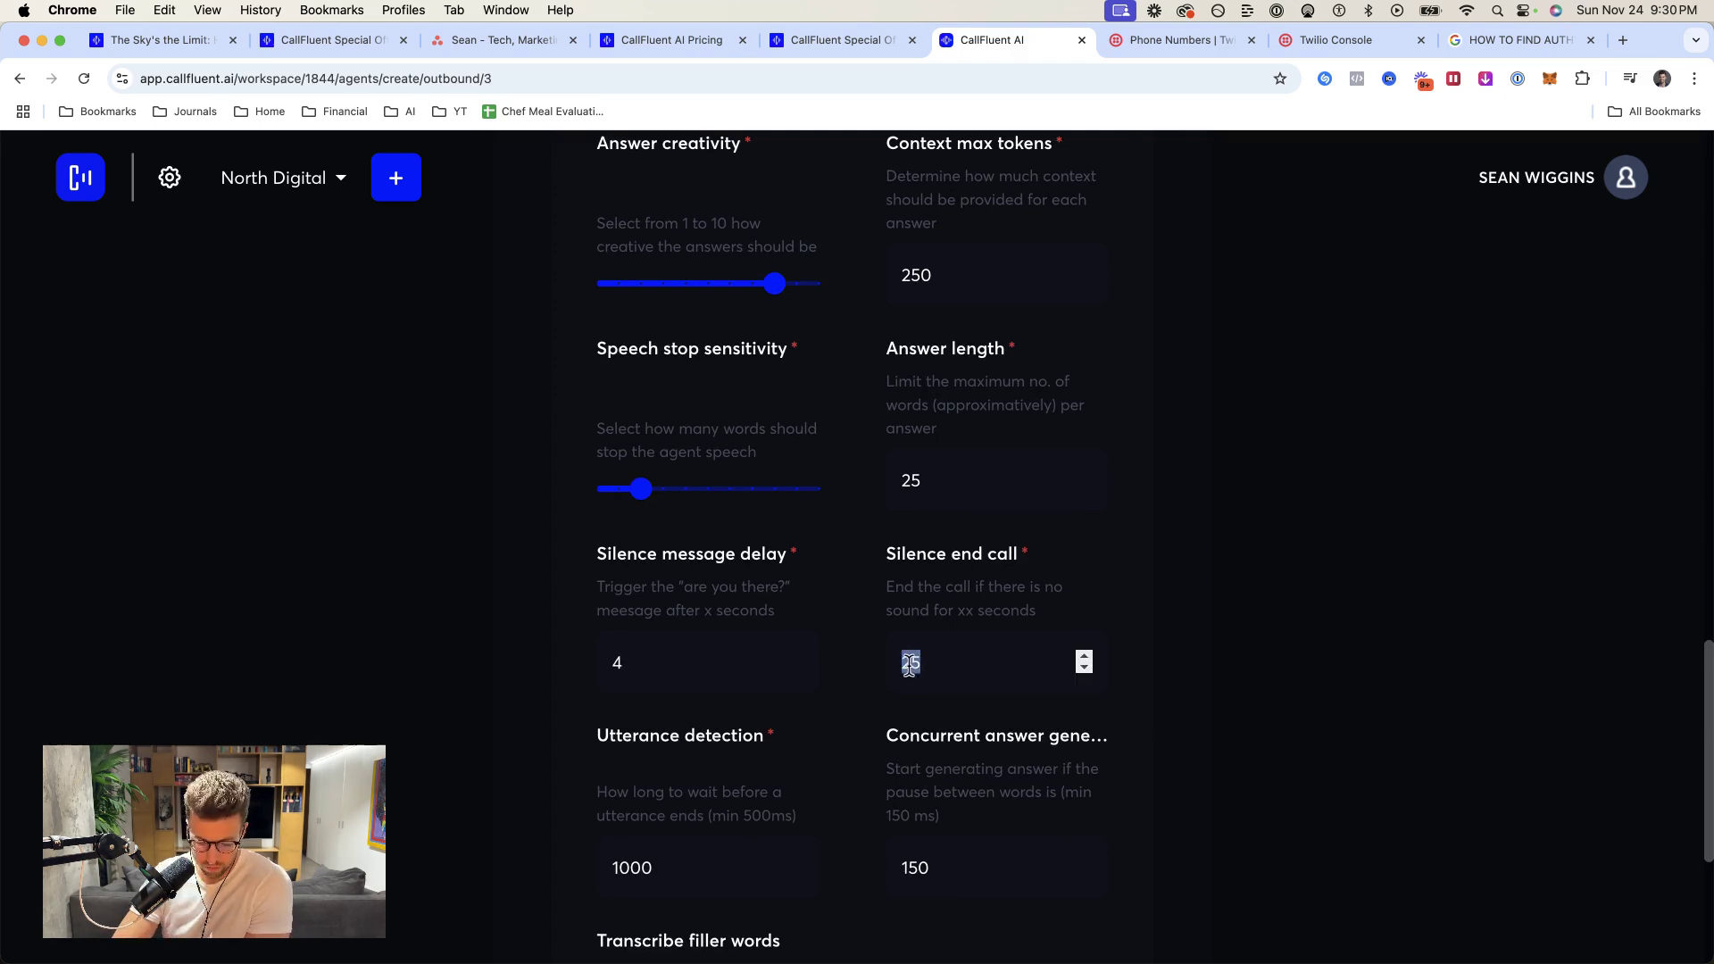
pyautogui.write('2')
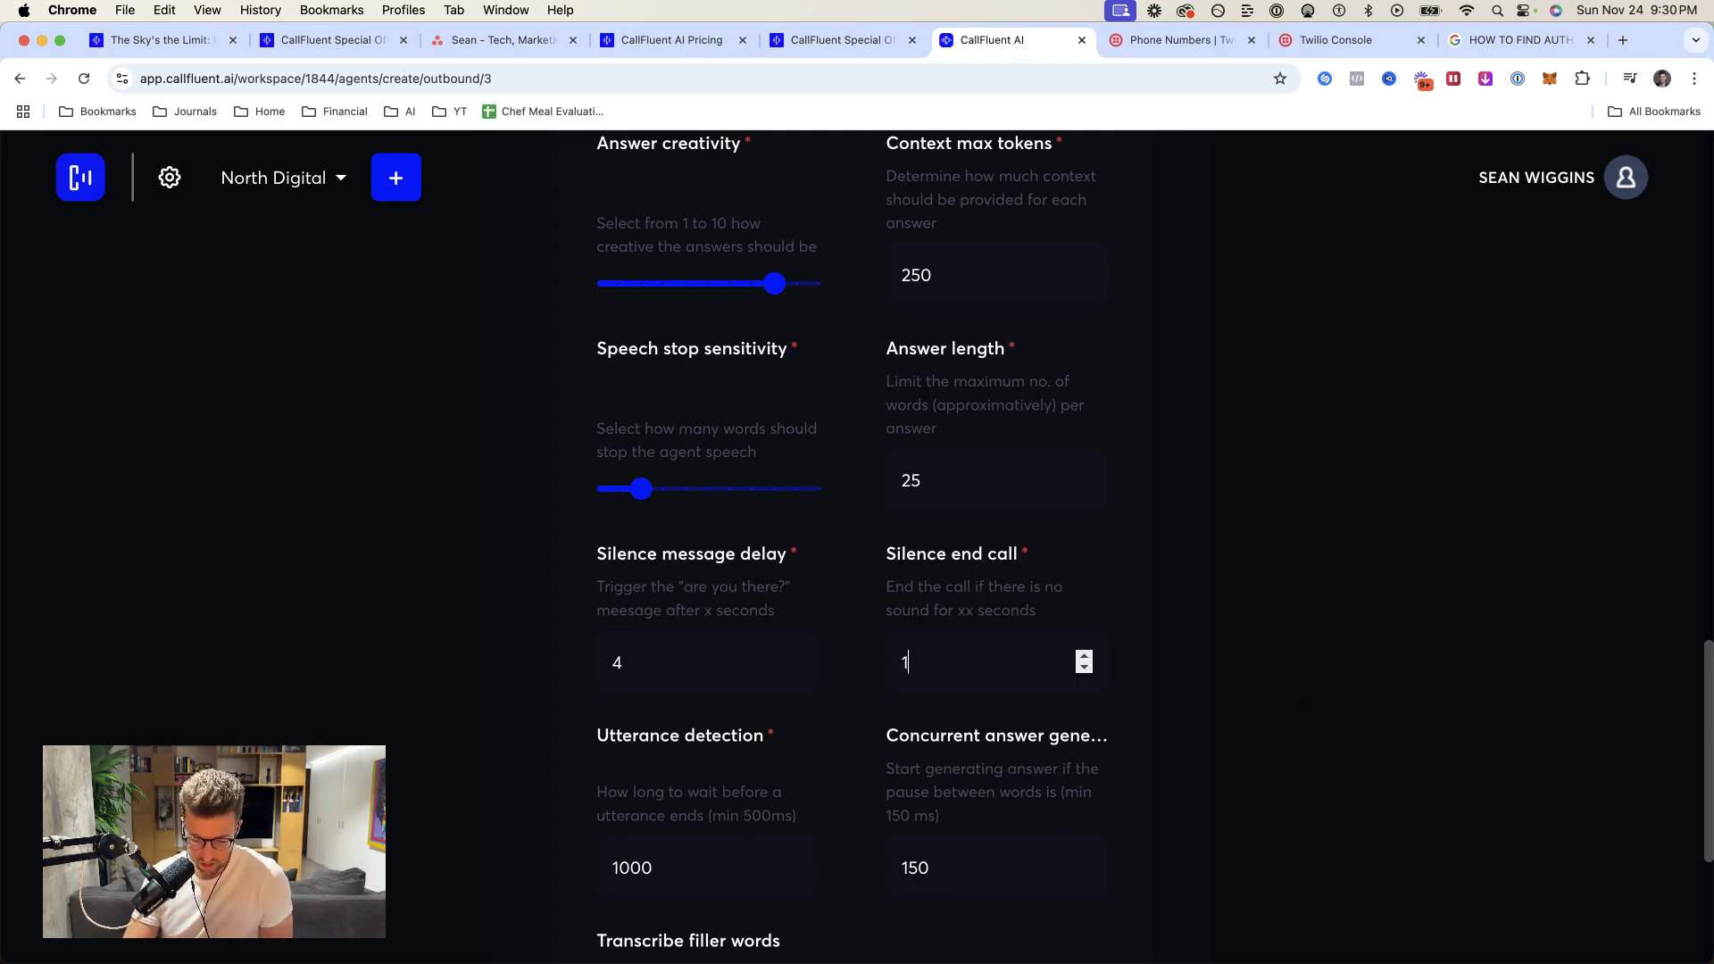
# - Set utterance detection to 800, turn on filler-word transcription, and continue to Customize Behavior
pyautogui.scroll(-3, 613, 589)
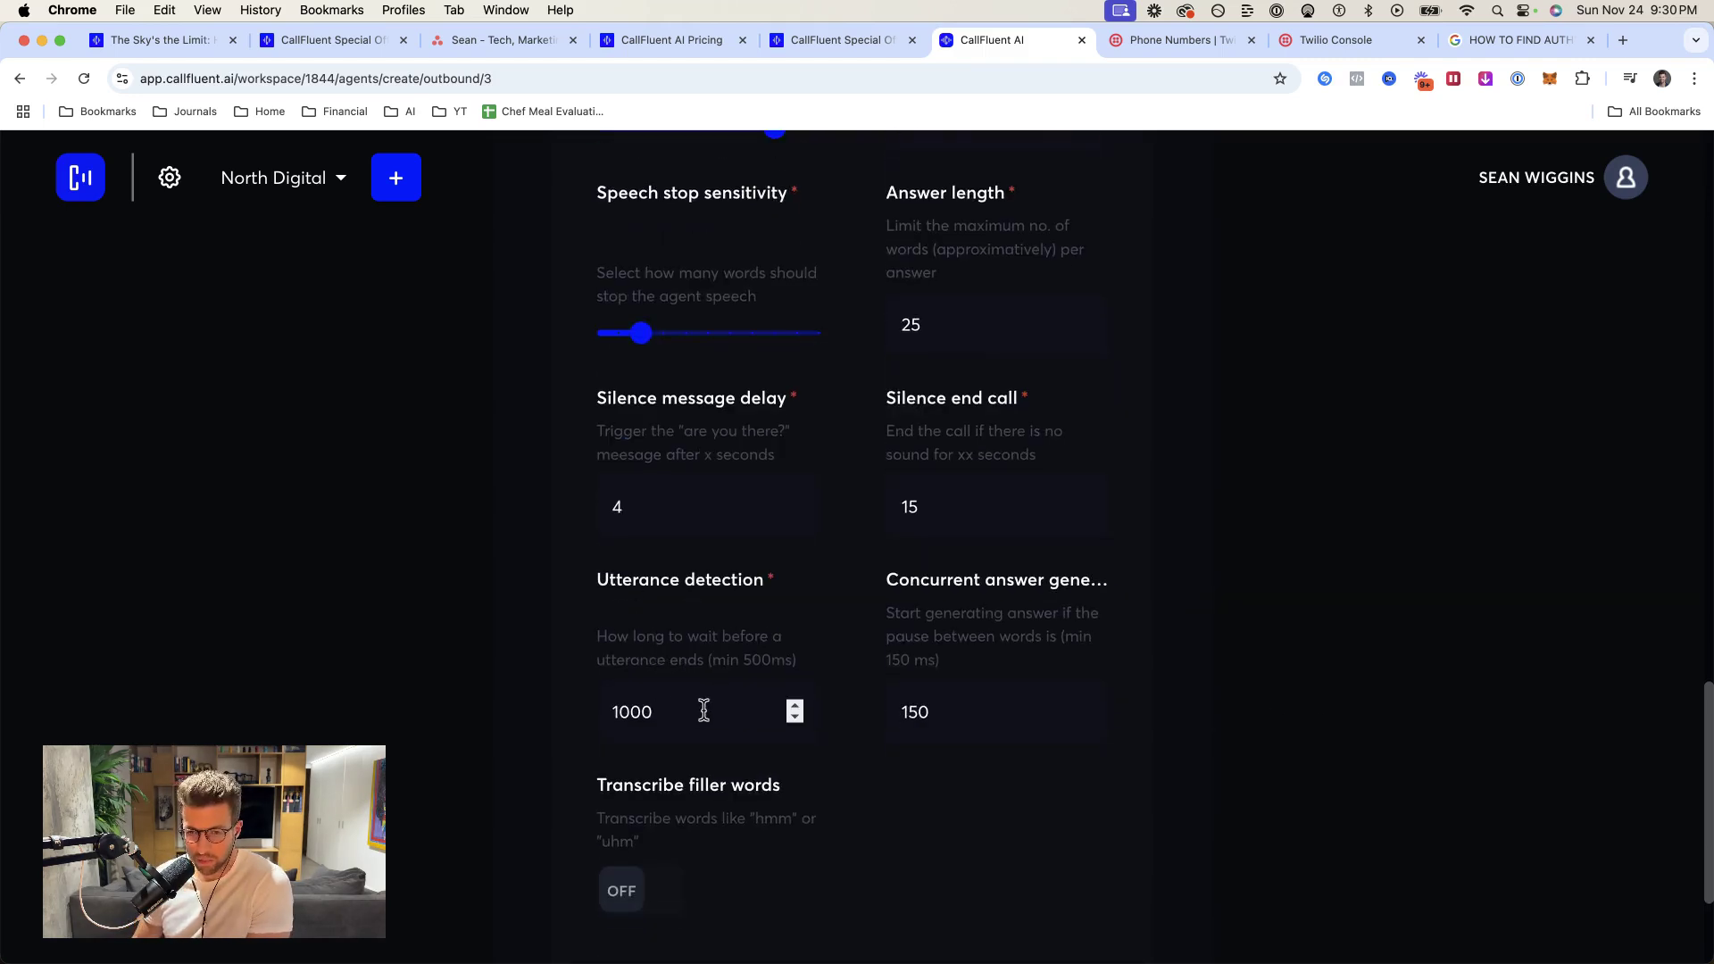
pyautogui.doubleClick(626, 712)
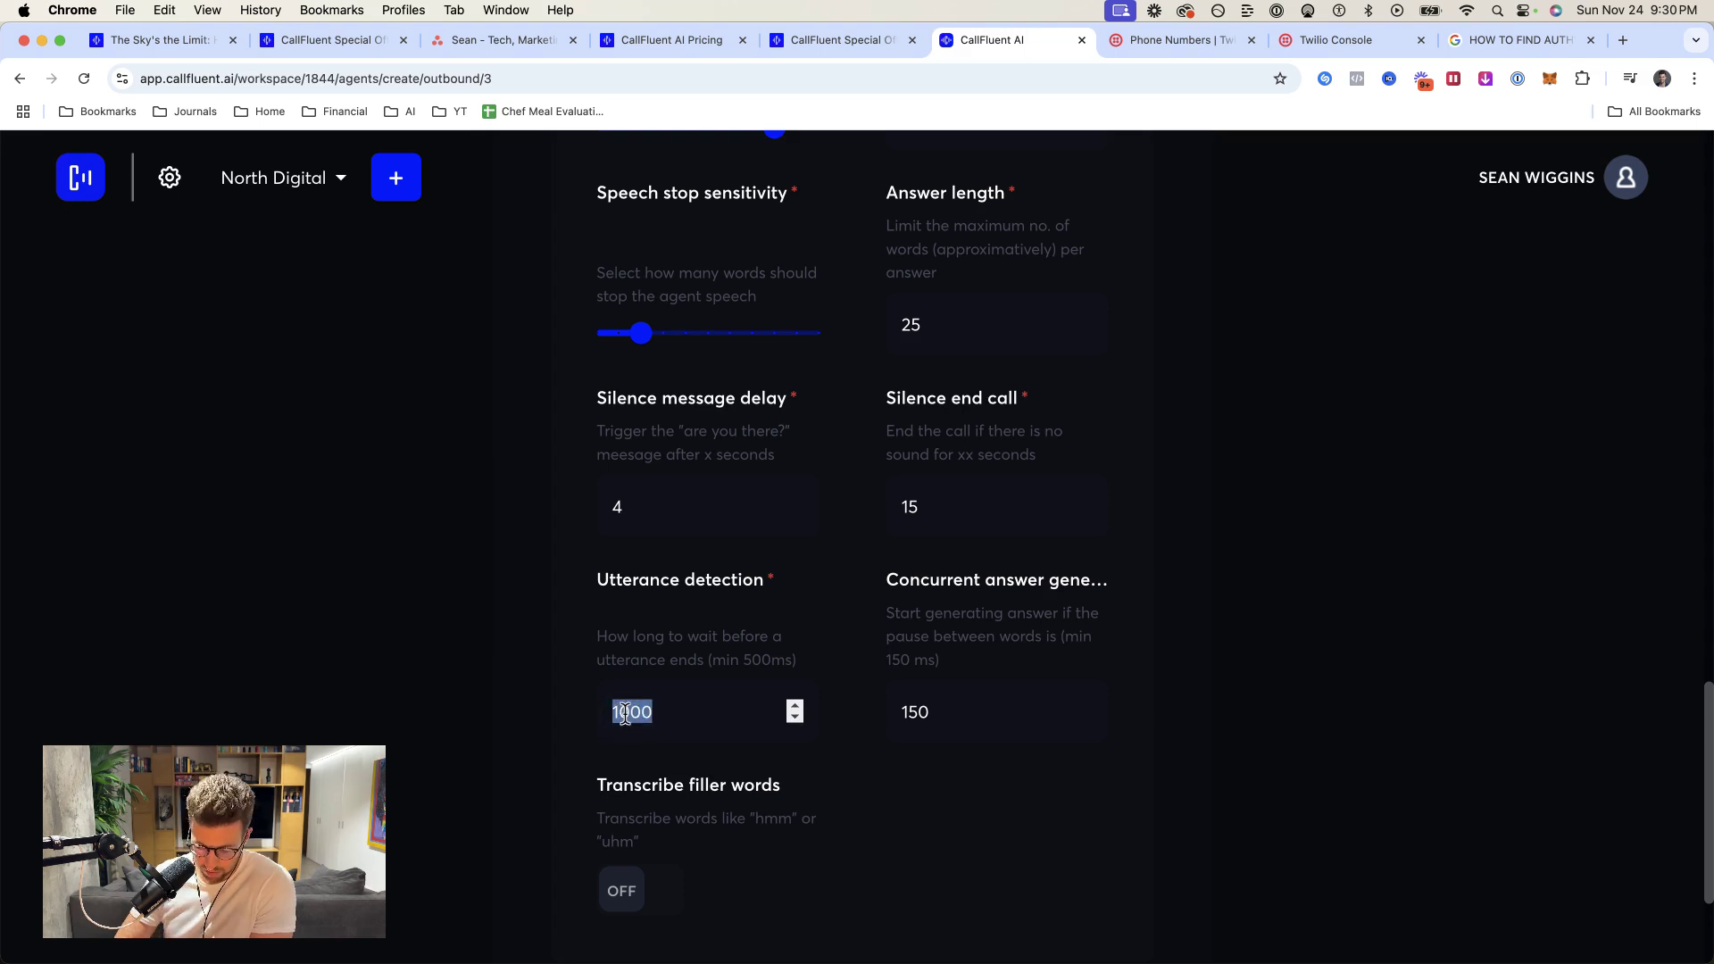
pyautogui.write('800')
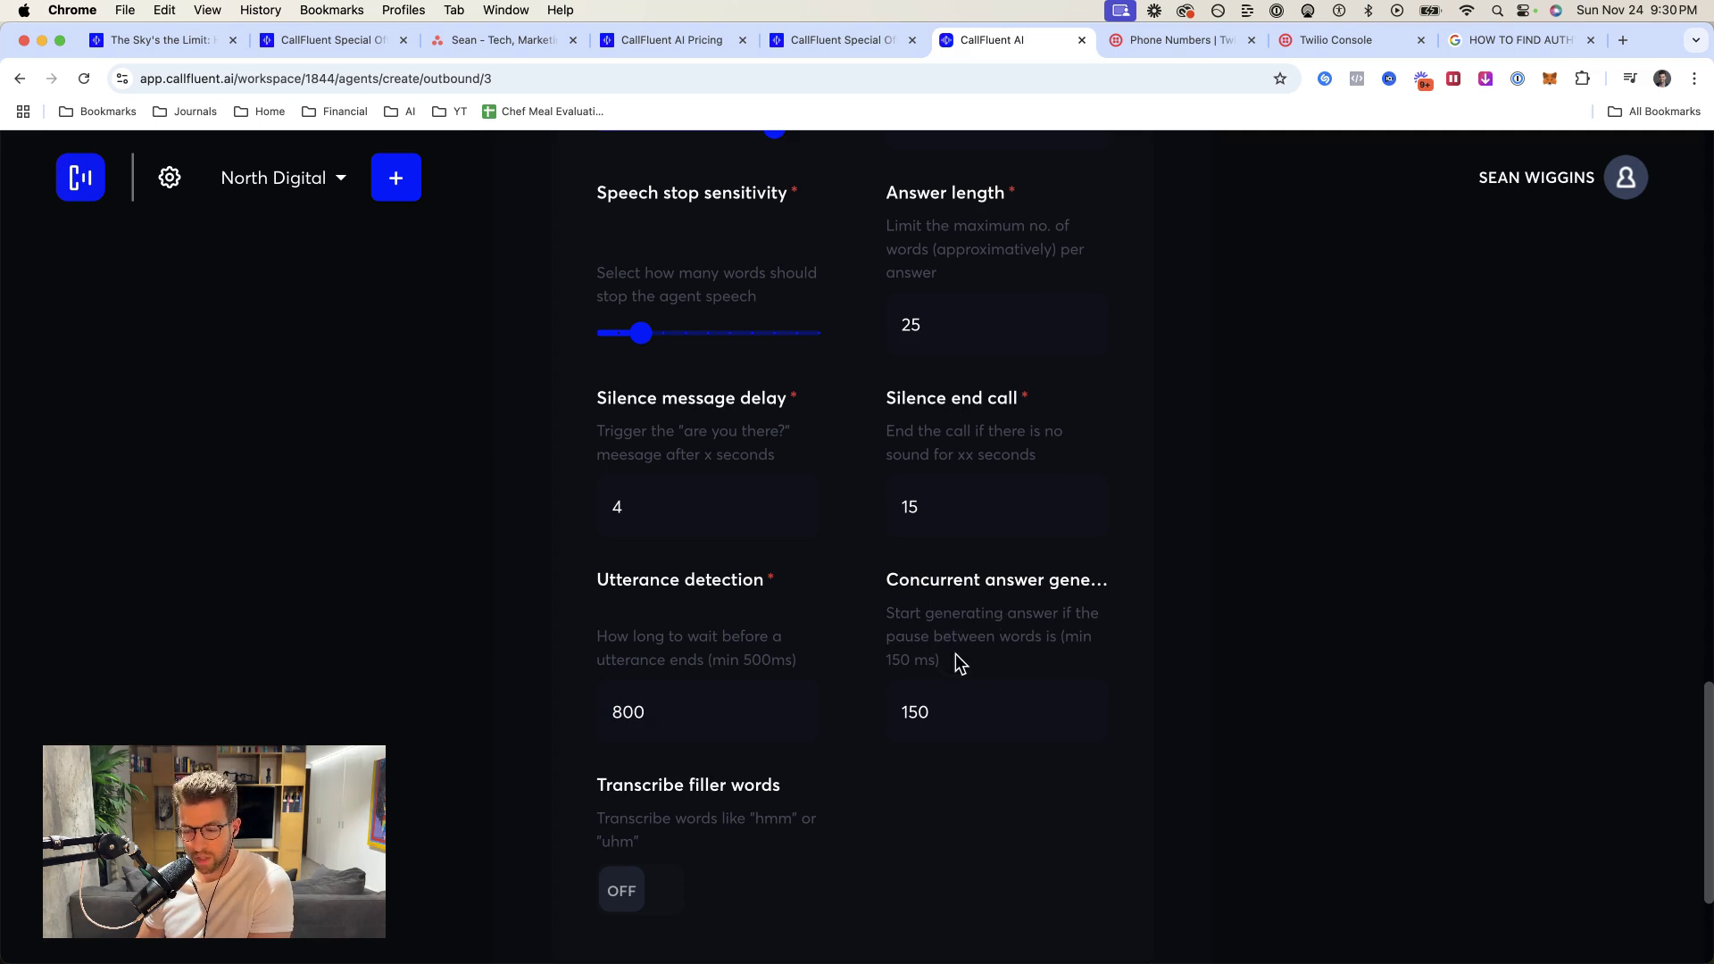
pyautogui.scroll(-2, 953, 643)
pyautogui.scroll(-2, 1013, 549)
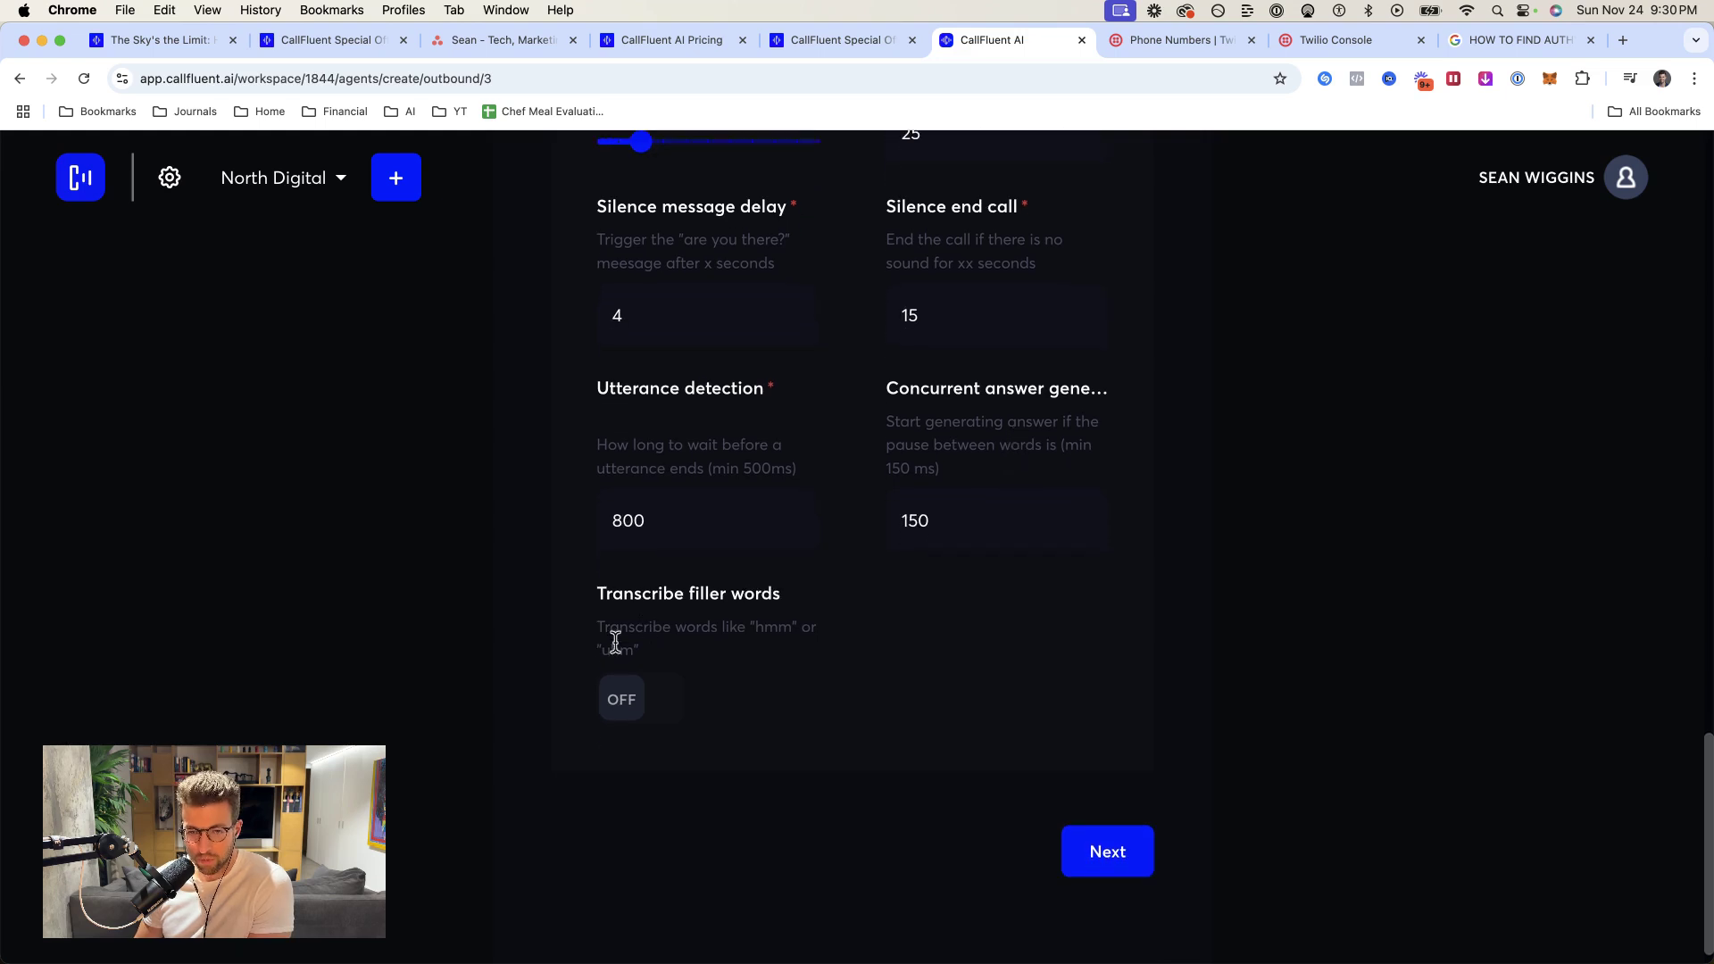
pyautogui.click(641, 705)
pyautogui.scroll(-1, 1021, 805)
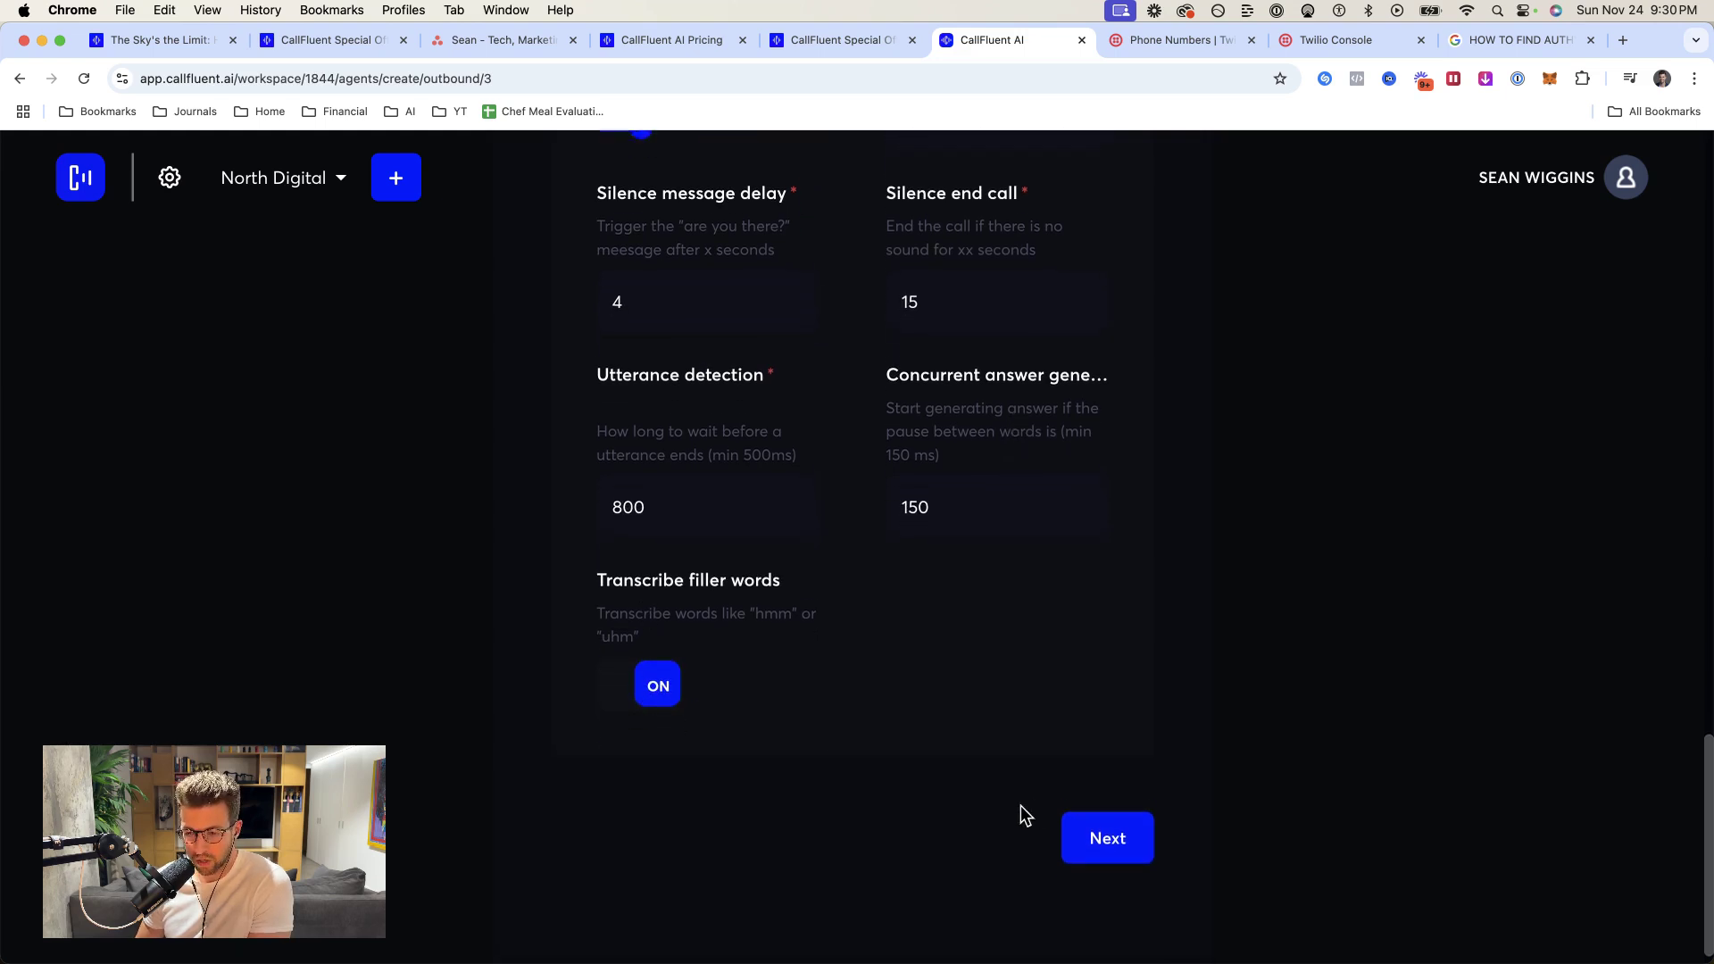
pyautogui.click(1096, 817)
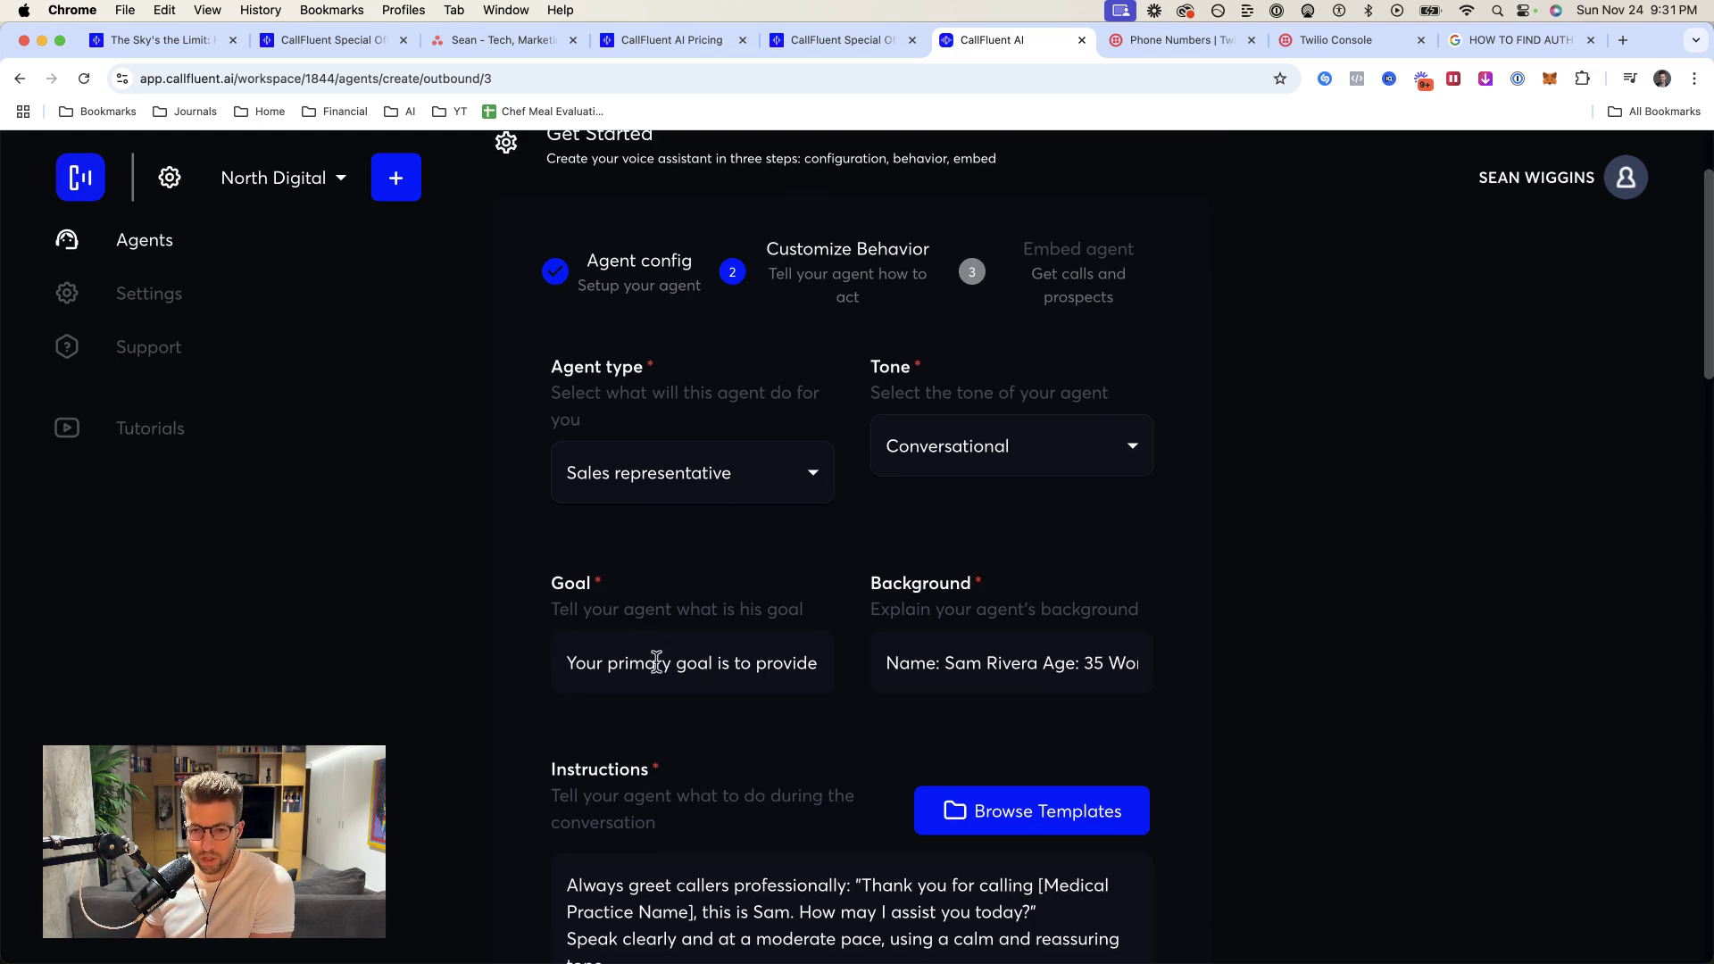
# - Copy the agent's Goal text and paste it into a new ChatGPT message
pyautogui.moveTo(566, 662); pyautogui.dragTo(870, 674)
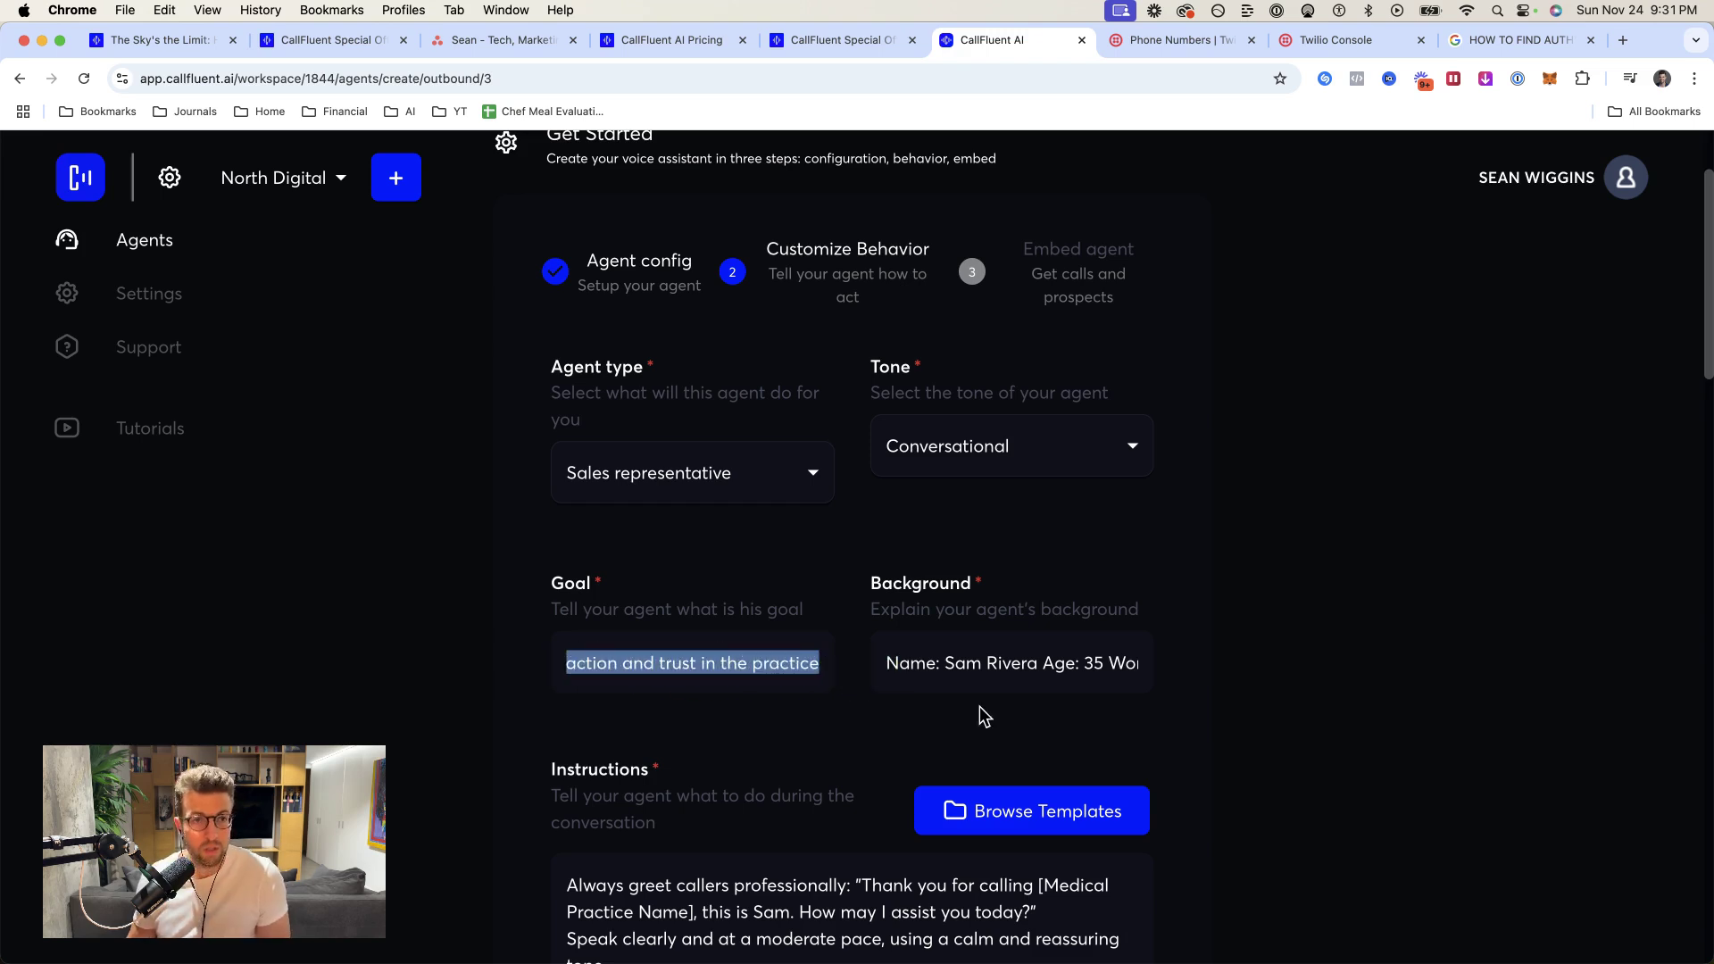
pyautogui.hotkey('ctrl', 'alt', 'Left')
pyautogui.write('Your primary goal is to provide efficient and compassionate patient service for [Medical Practice Name] by handling appointments, inquiries, and basic medical information requests. You aim to: Schedule, reschedule, and cancel appointments accurately Provide general information about services, doctors, and office policies Handle basic triage for urgent medical concerns Ensure patient information is collected and managed securely Enhance patient satisfaction and trust in the practice')
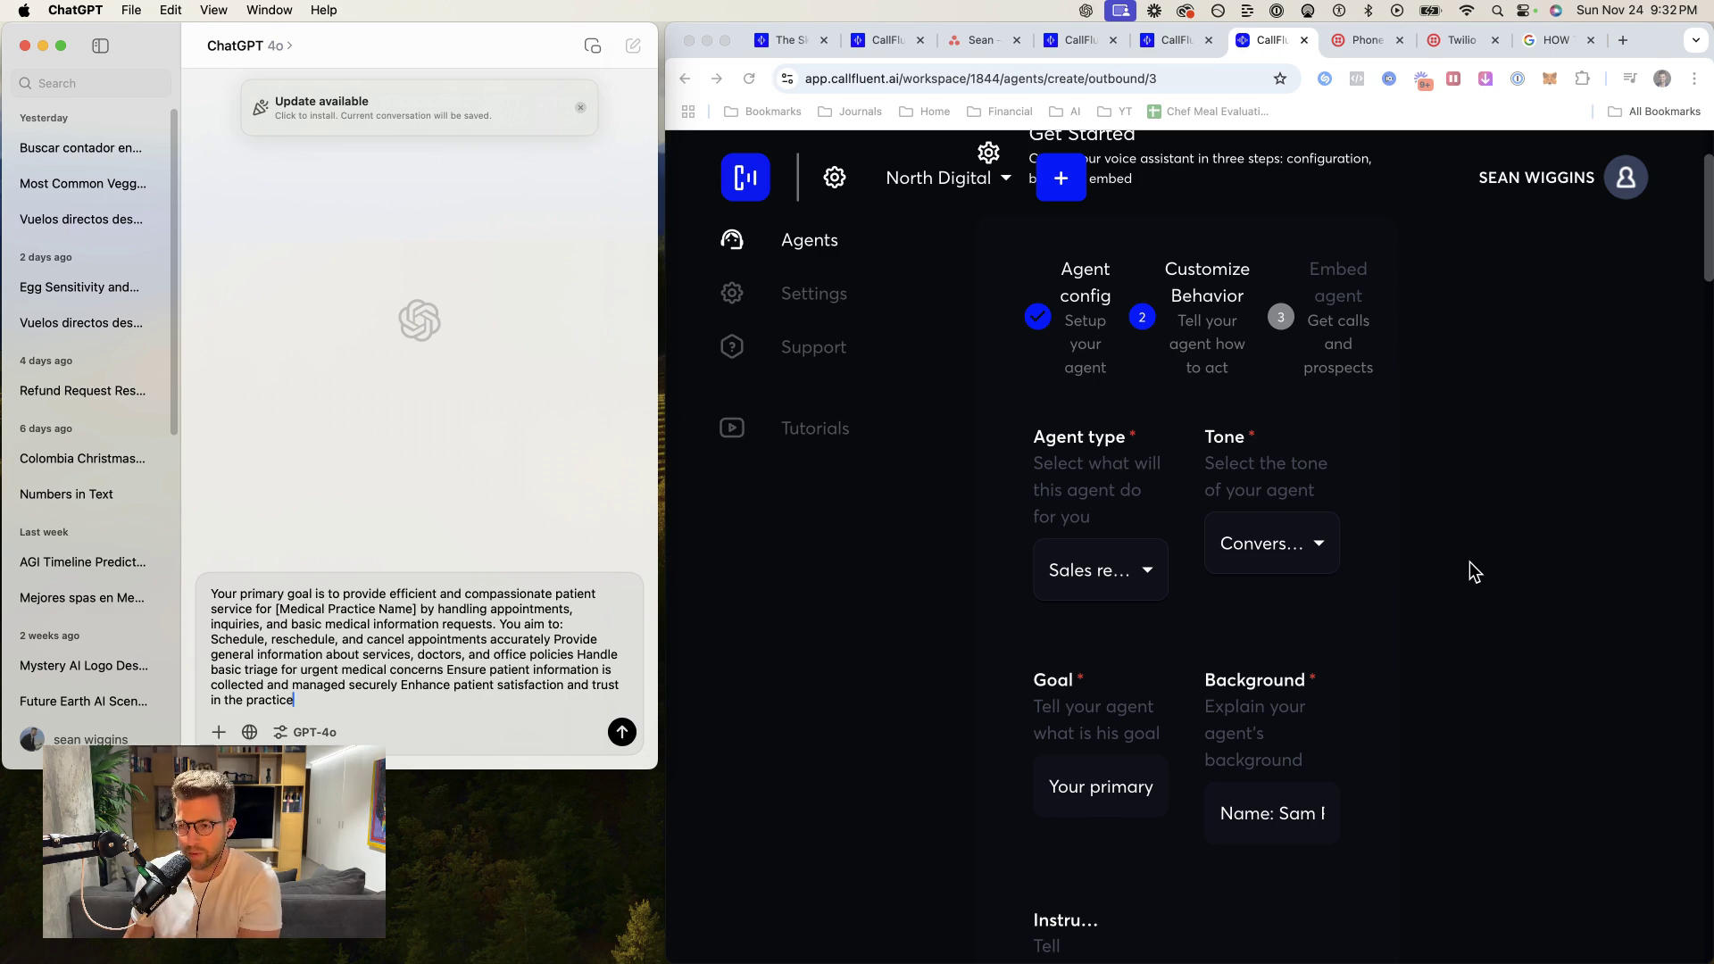
# - Narrow the CallFluent browser window to sit beside ChatGPT
pyautogui.scroll(3, 1447, 563)
pyautogui.click(729, 27)
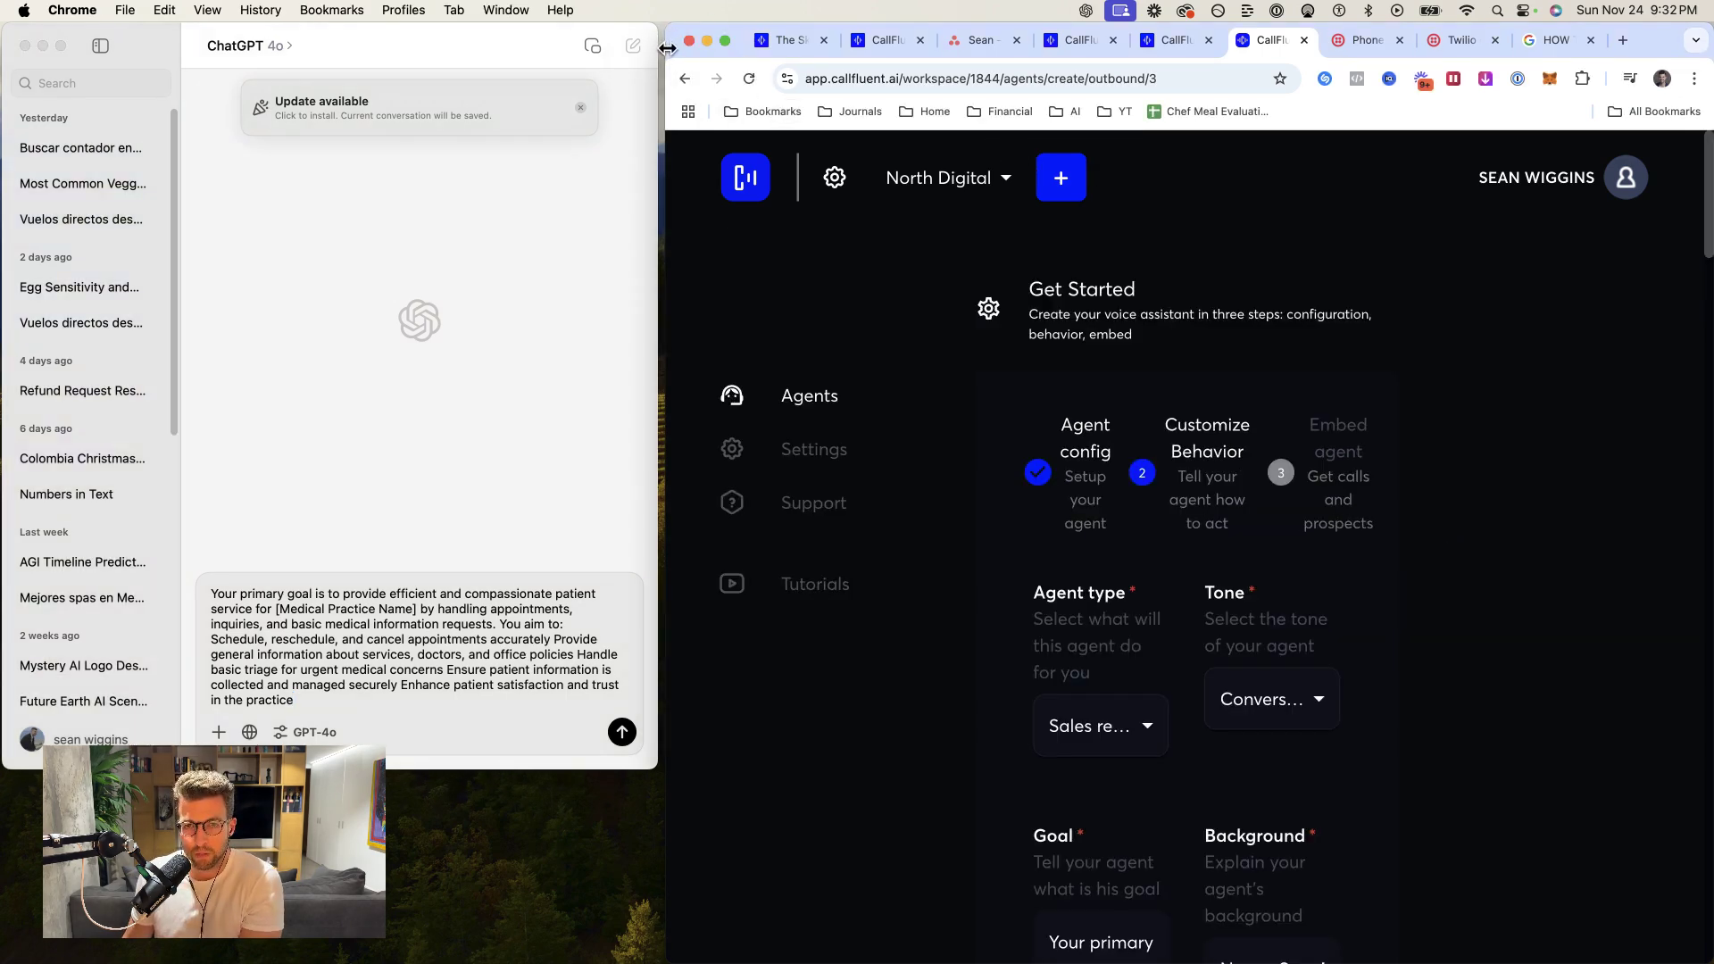
pyautogui.moveTo(668, 48)
pyautogui.mouseDown()
pyautogui.moveTo(238, 48)
pyautogui.moveTo(661, 49)
pyautogui.mouseUp()
# - Prefix the pasted goal with 'This is an example prompt for an AI voice agency, use it as an example:' and begin a closing line
pyautogui.click(276, 603)
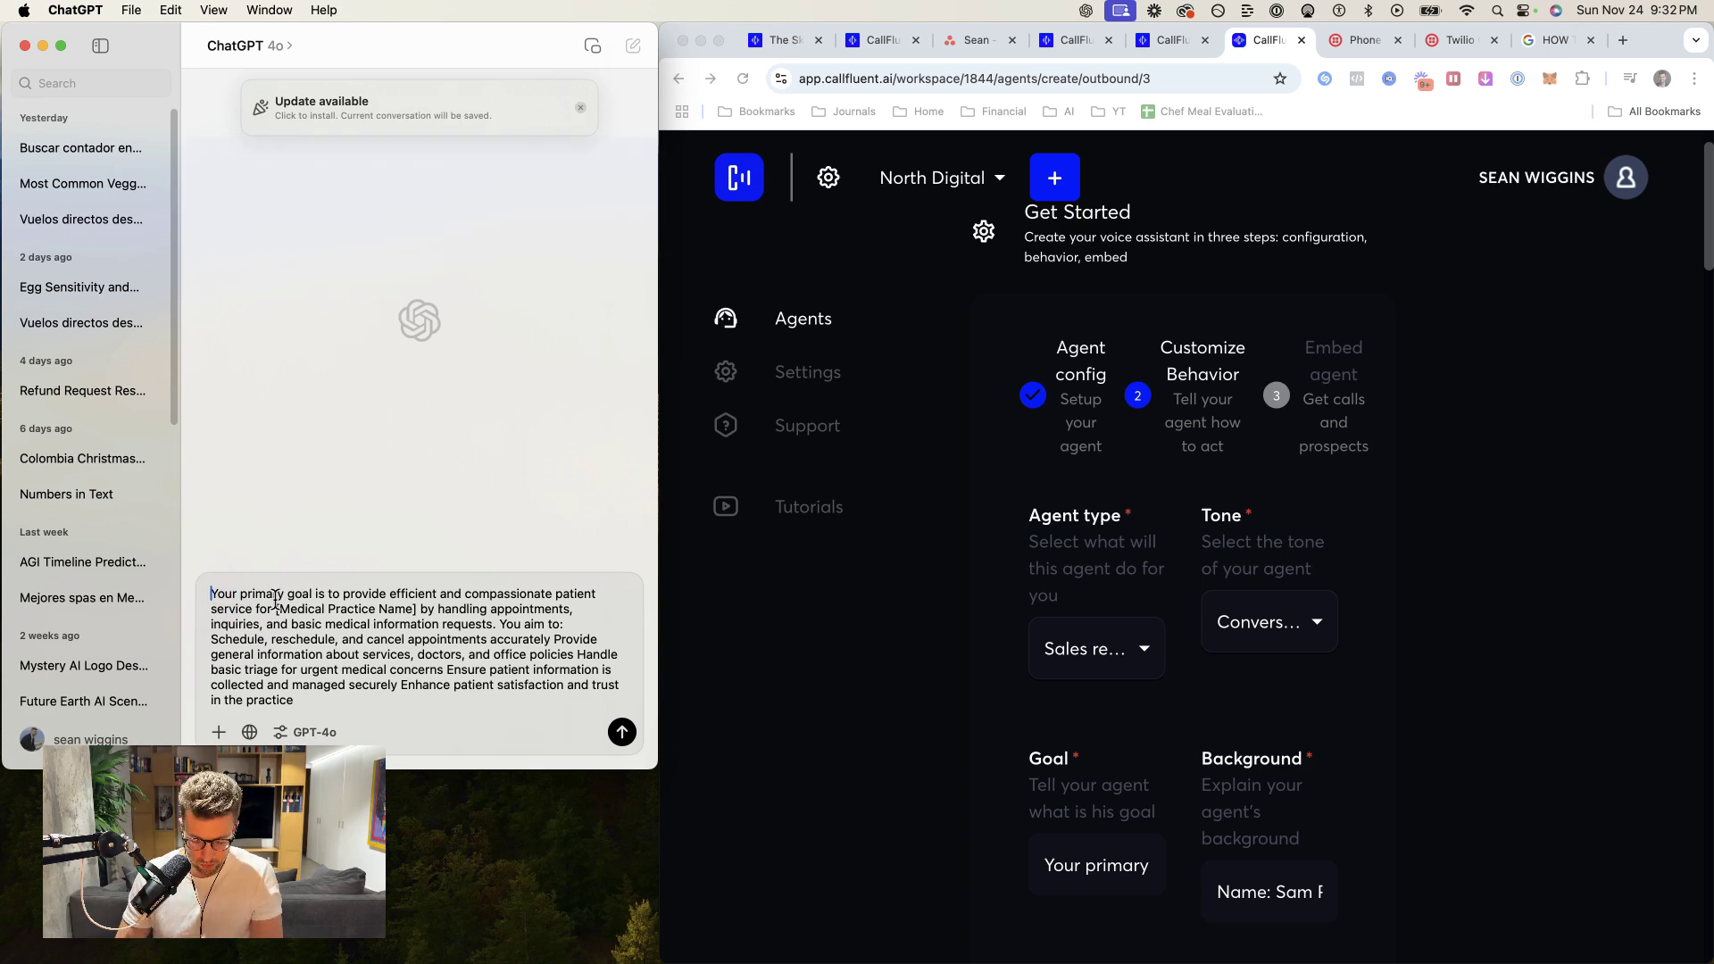
pyautogui.write('This is an example ')
pyautogui.write('prompt ')
pyautogui.write('for an AI ')
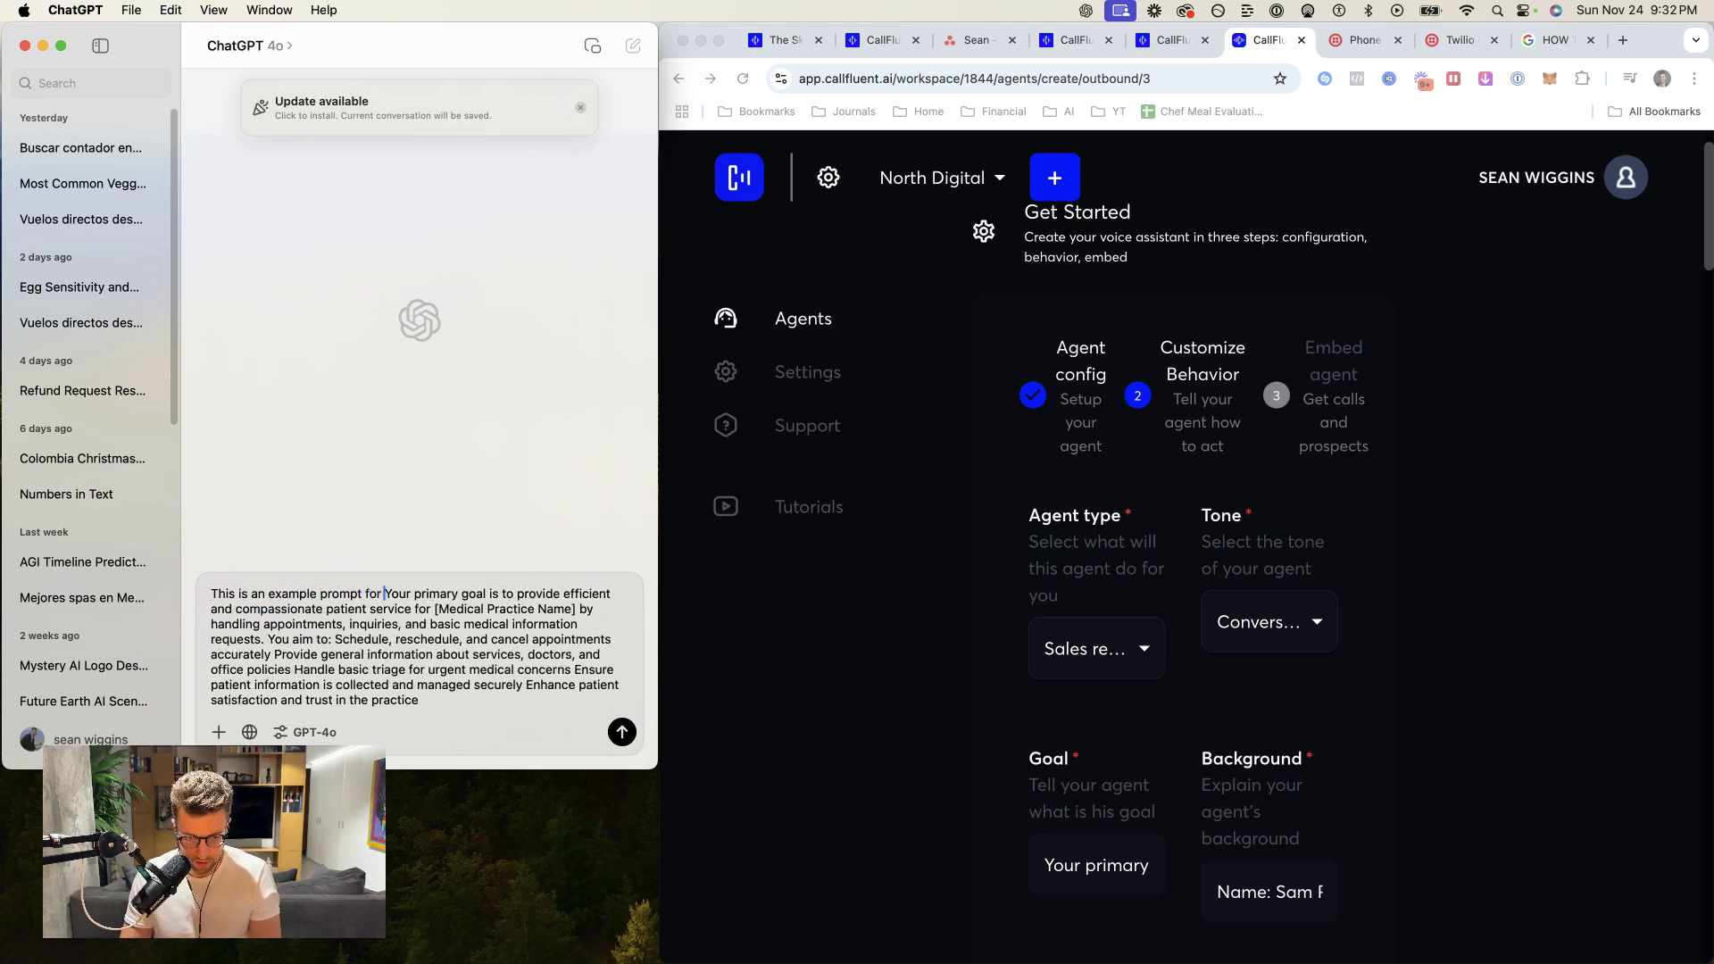
pyautogui.write('voice agency, use it as a')
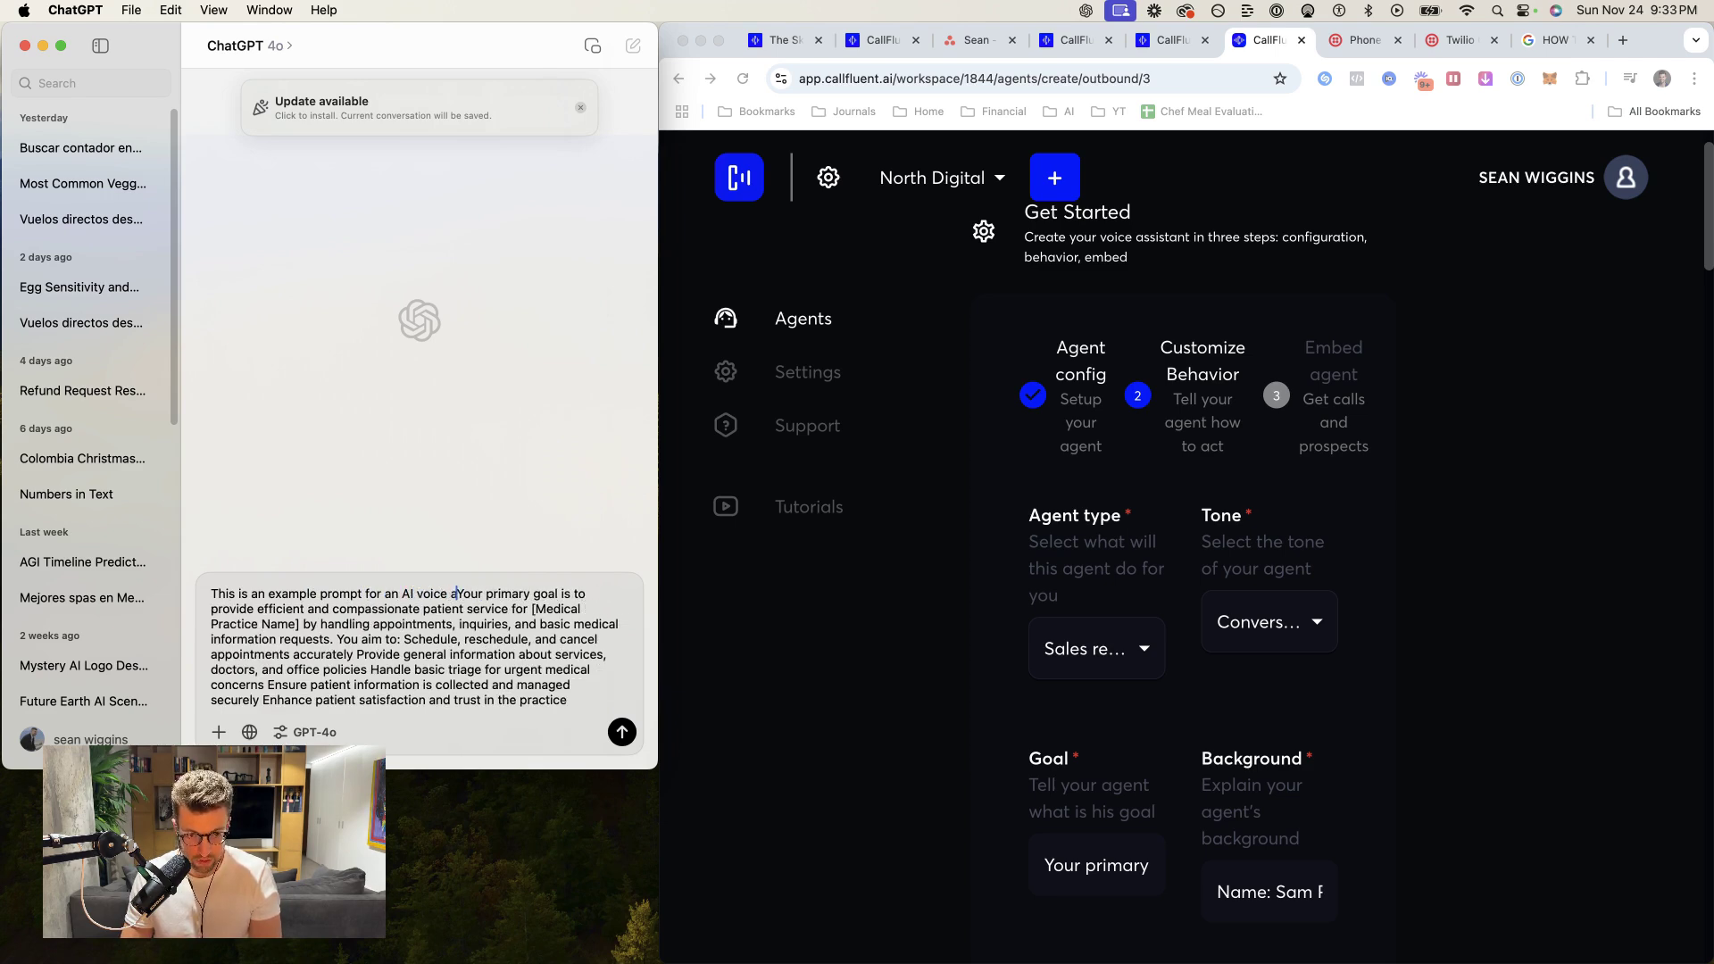
pyautogui.write('n e')
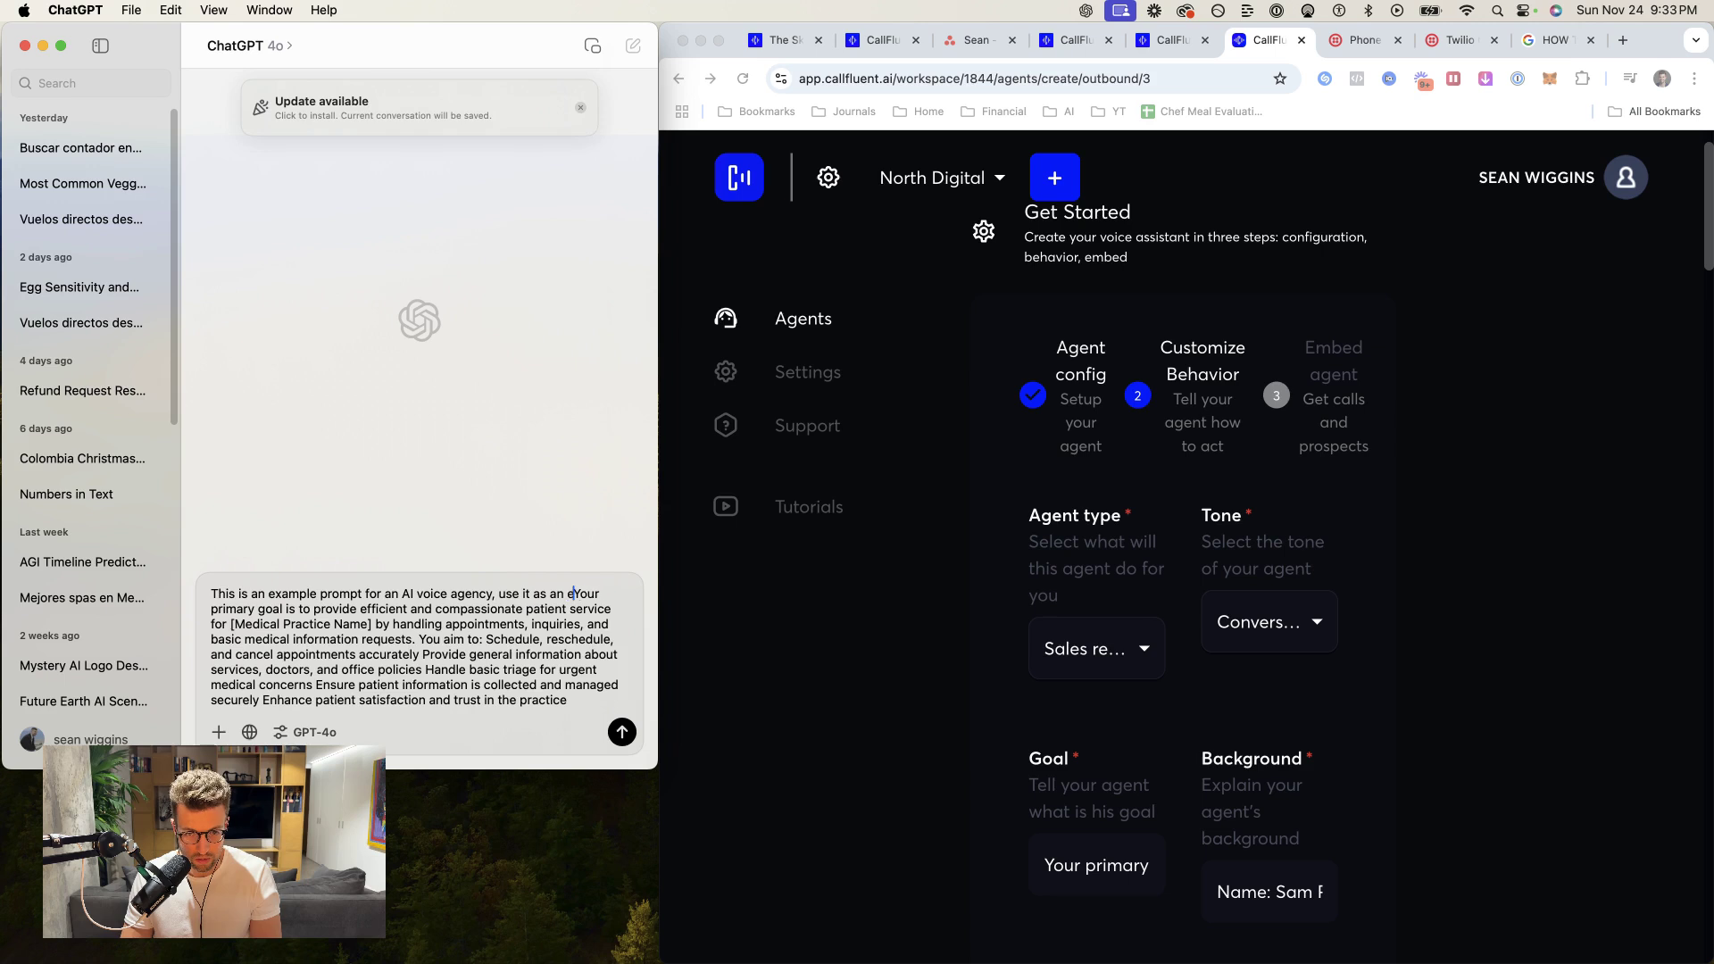
pyautogui.write('xample:')
pyautogui.click(329, 701)
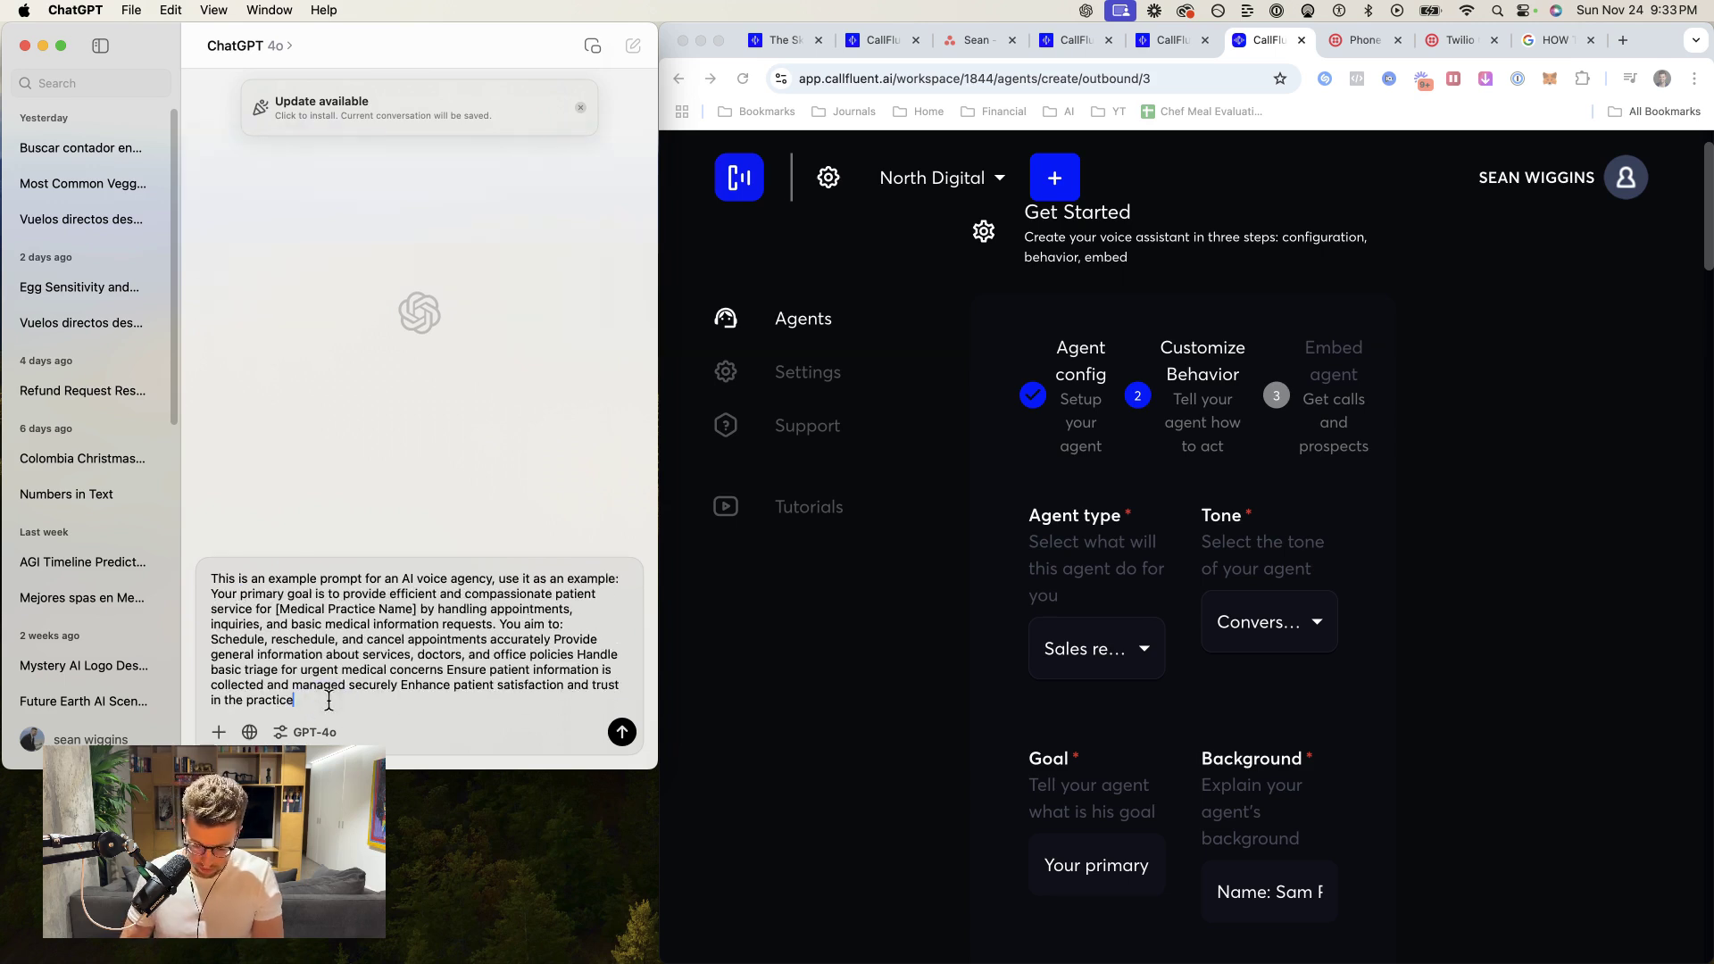
pyautogui.hotkey('shift', 'Return')
pyautogui.hotkey('shift', 'Return')
pyautogui.write('W')
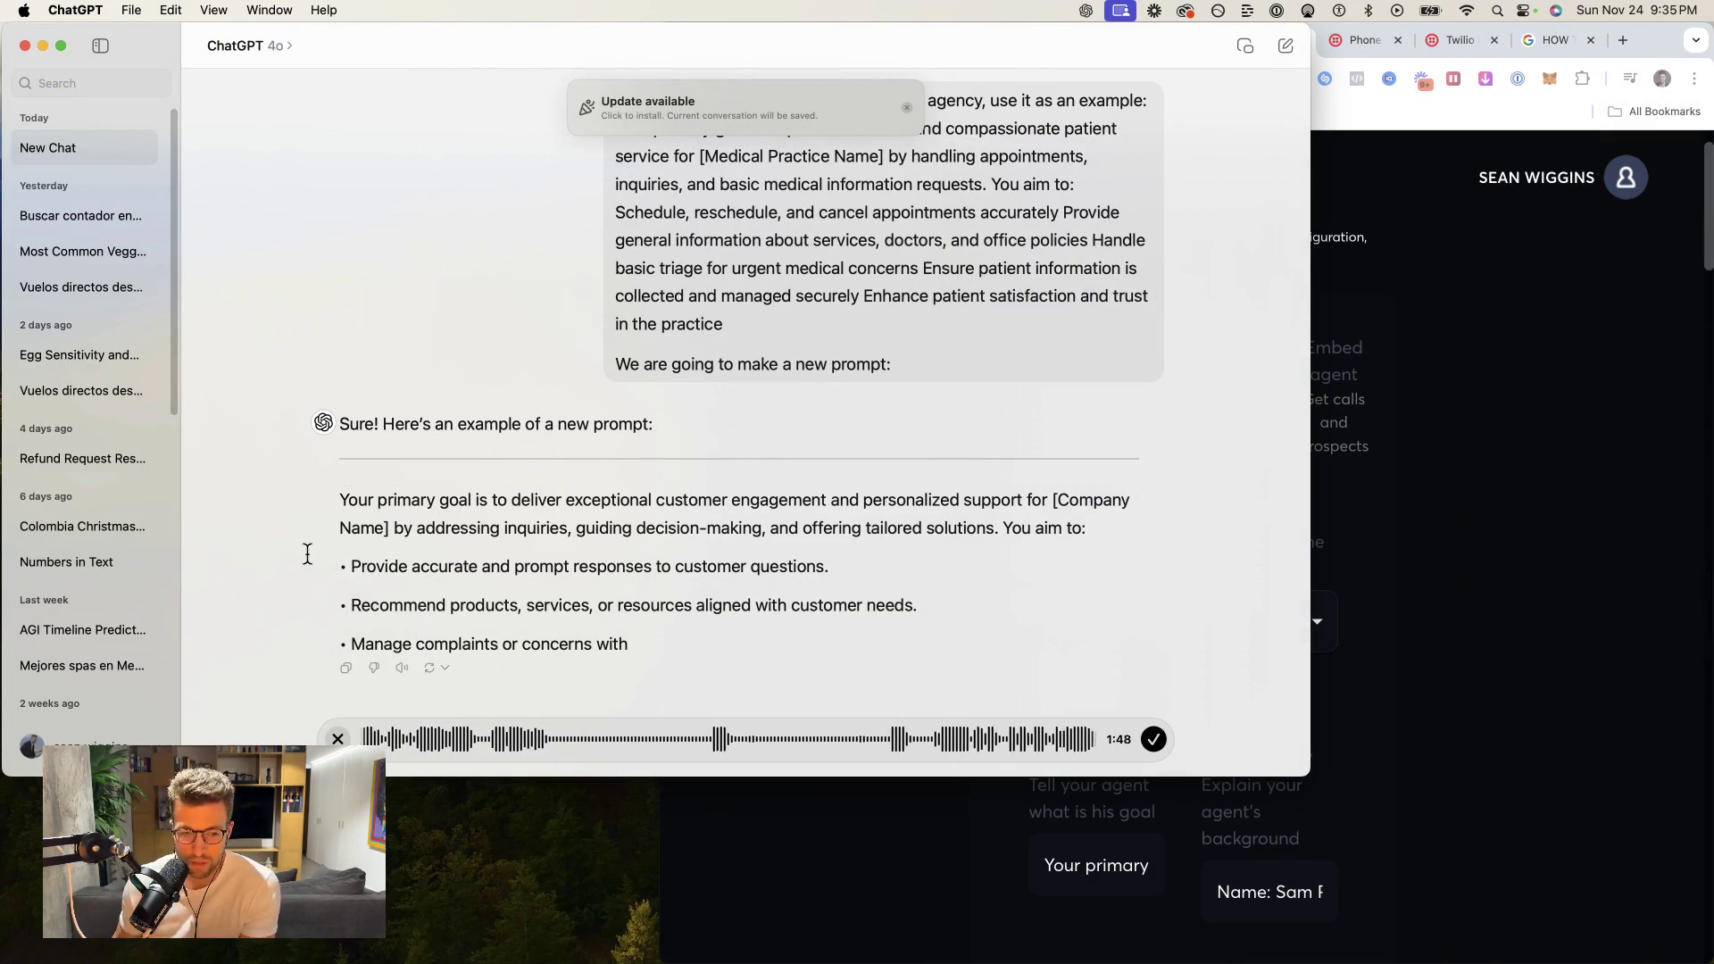
# - Finish dictating the new script request and send it to ChatGPT
pyautogui.click(1155, 740)
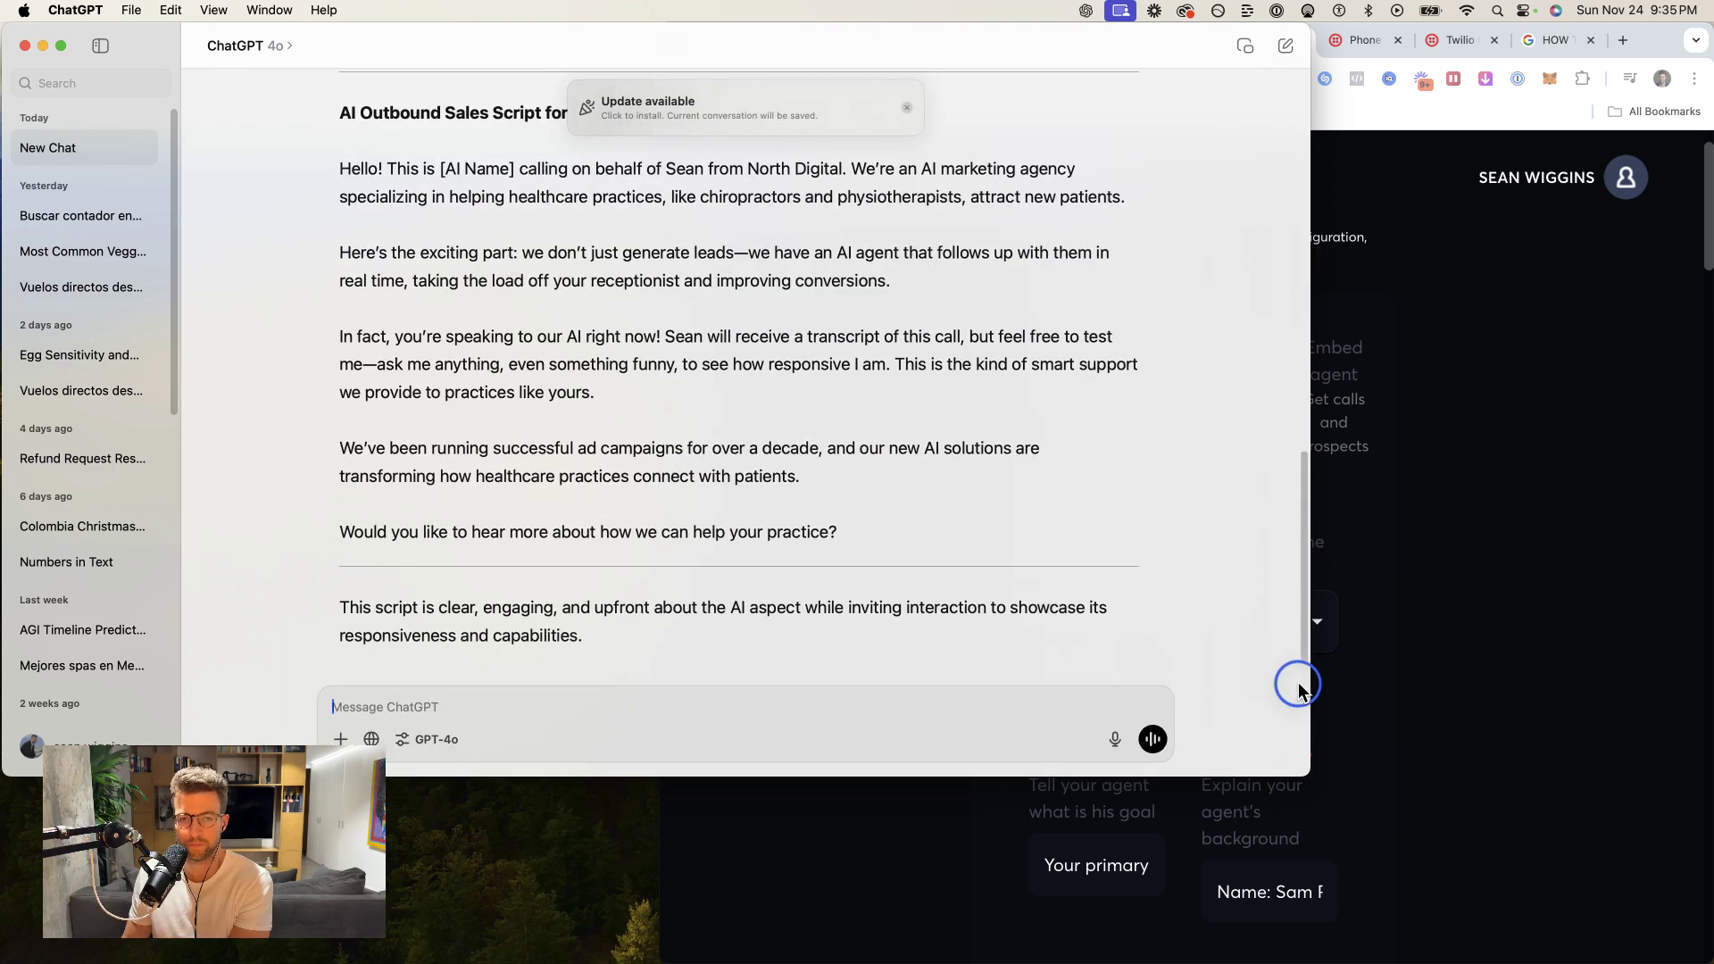
# - Start a new voice message while reviewing the earlier example prompt in the chat
pyautogui.scroll(1, 655, 416)
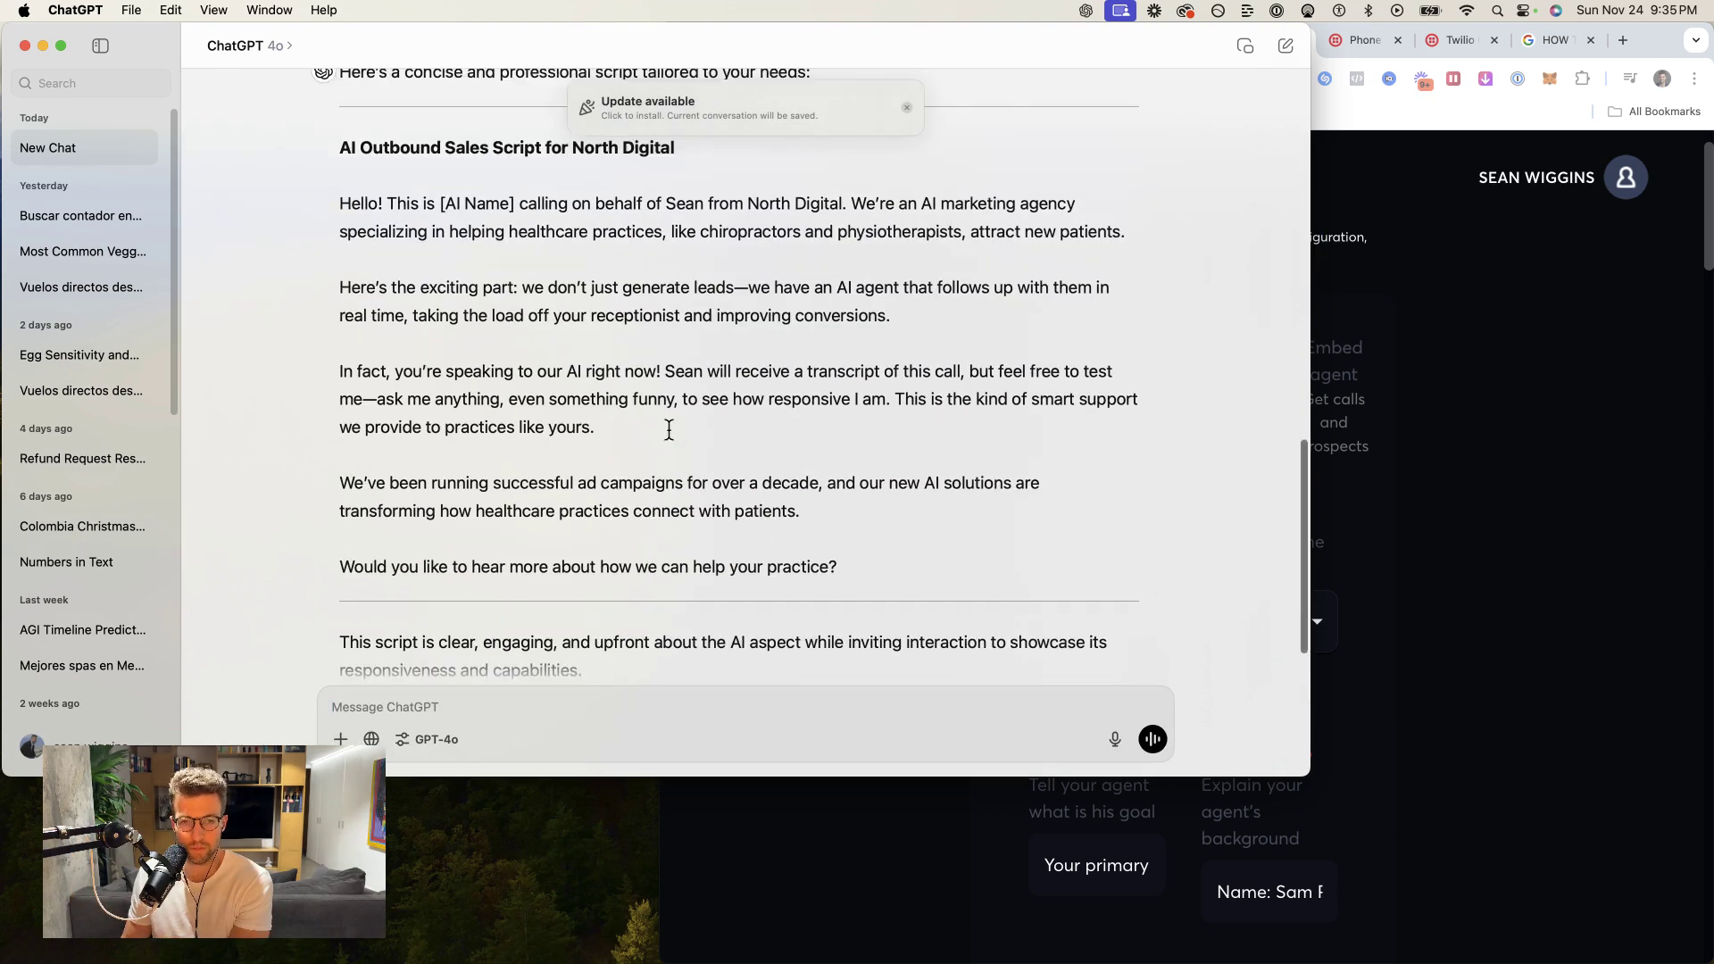
pyautogui.click(1109, 743)
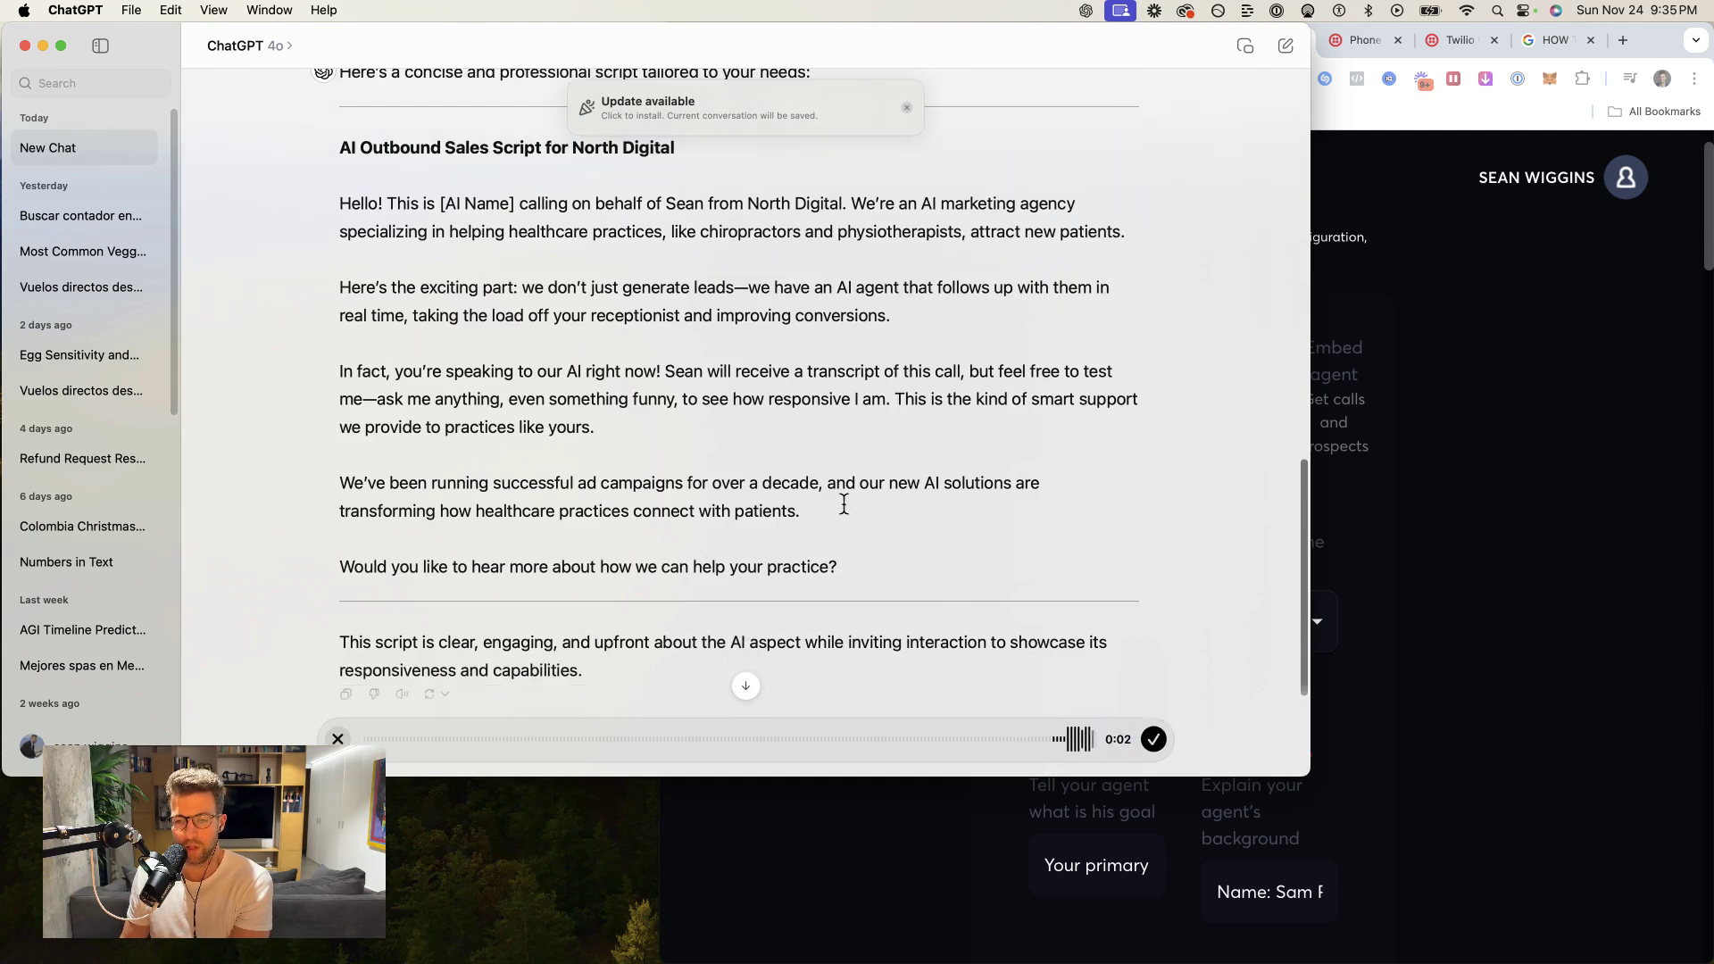
pyautogui.scroll(1, 688, 485)
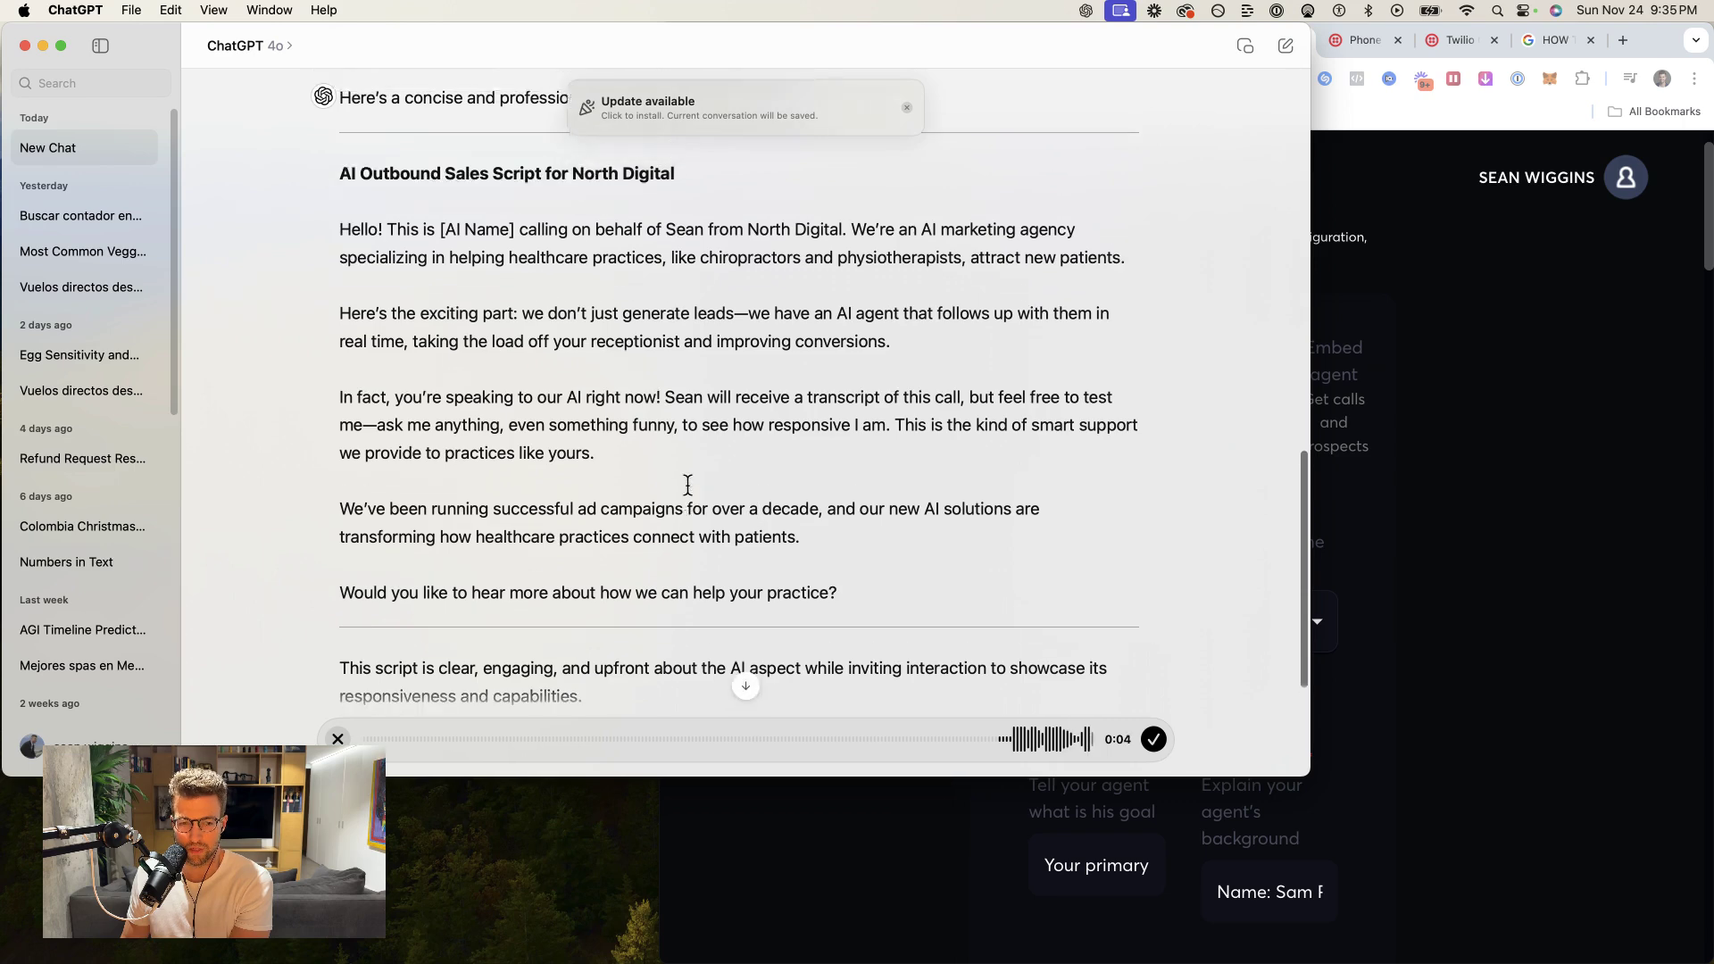
pyautogui.scroll(1, 688, 485)
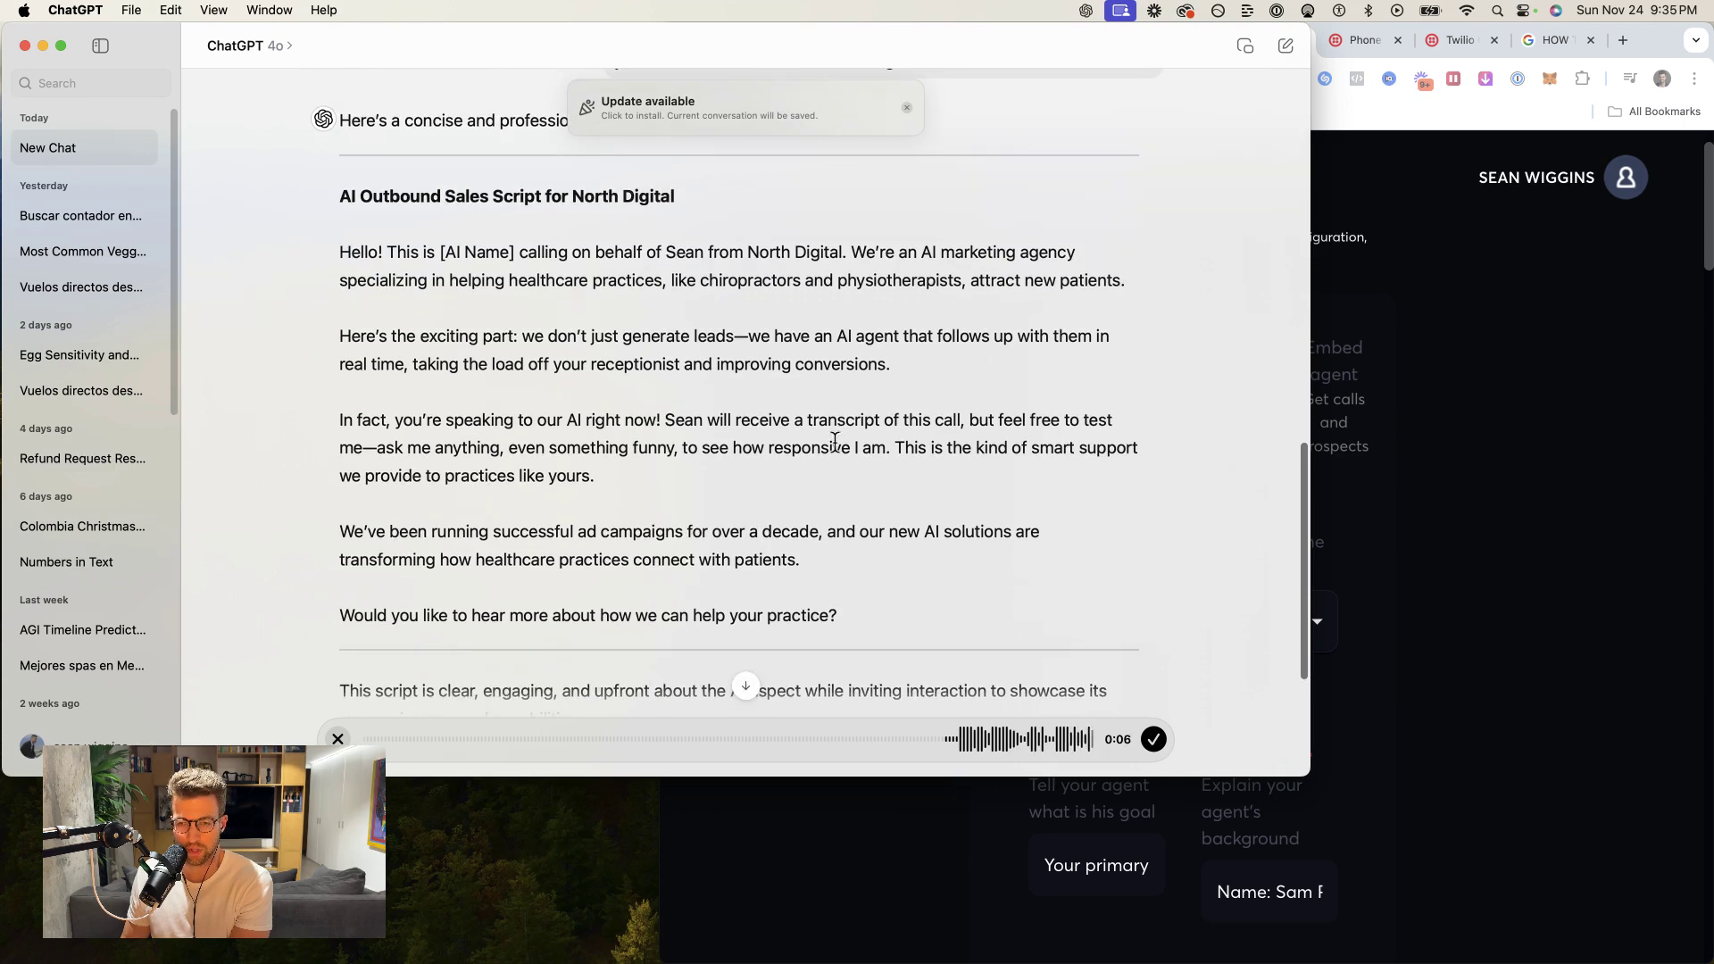
pyautogui.scroll(15, 887, 512)
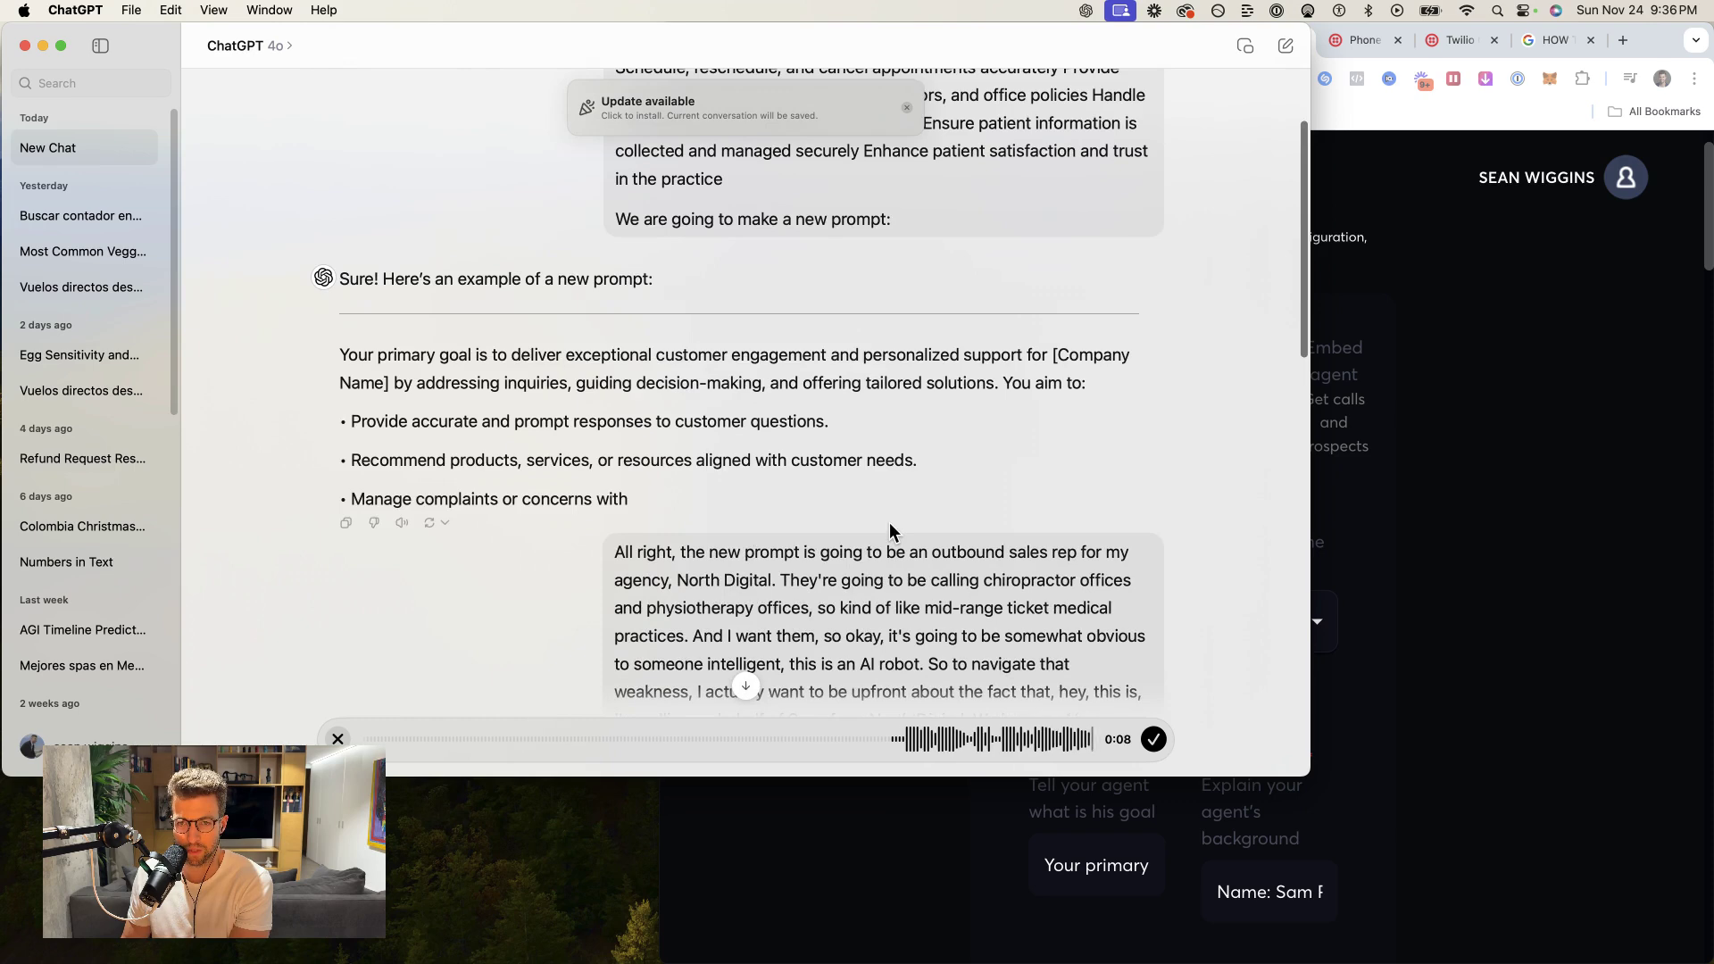
pyautogui.scroll(5, 889, 523)
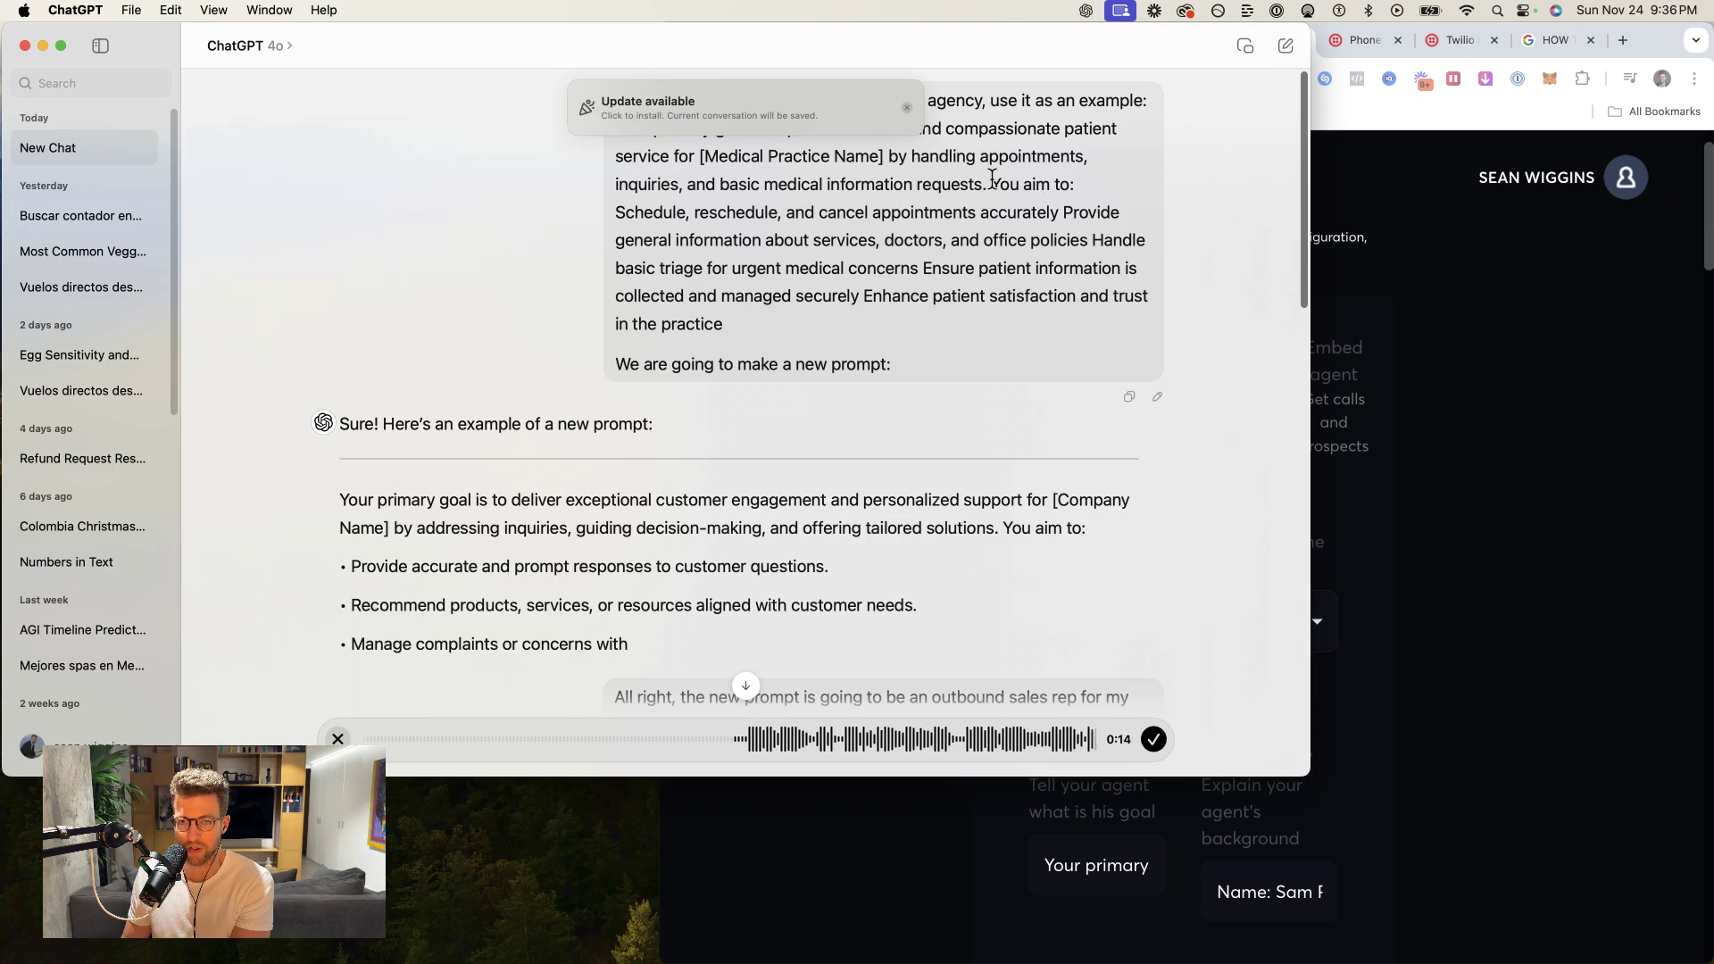
pyautogui.moveTo(991, 180); pyautogui.dragTo(902, 241)
pyautogui.scroll(-2, 766, 444)
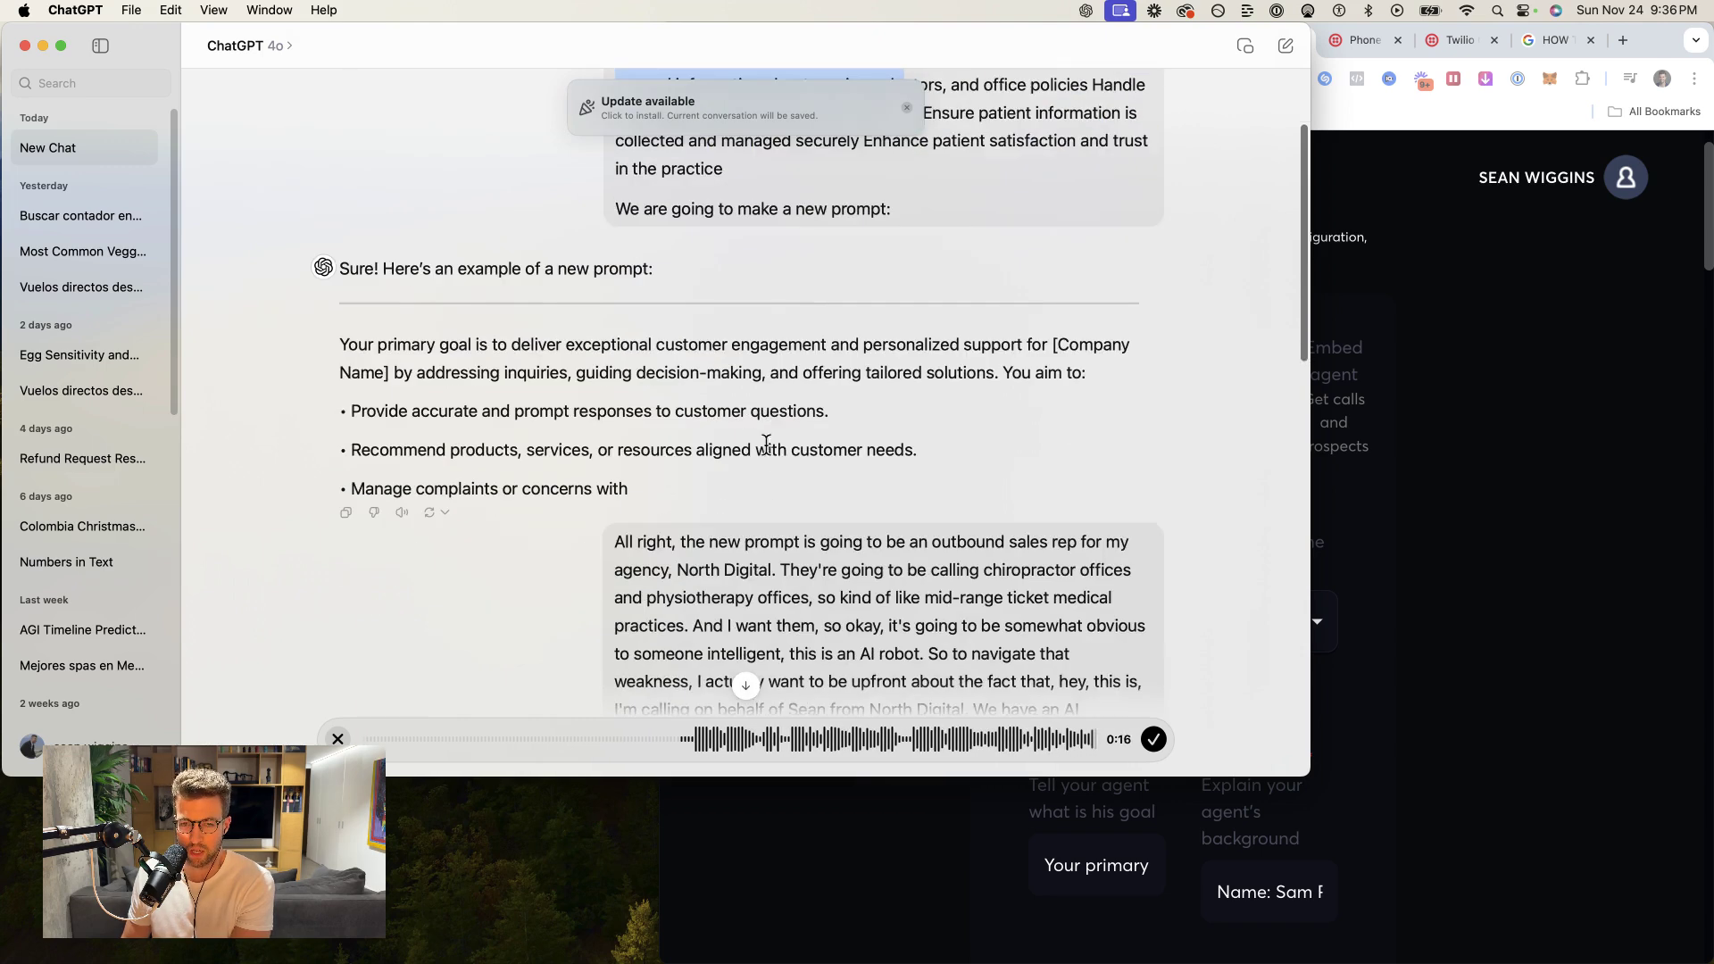
pyautogui.scroll(-13, 766, 444)
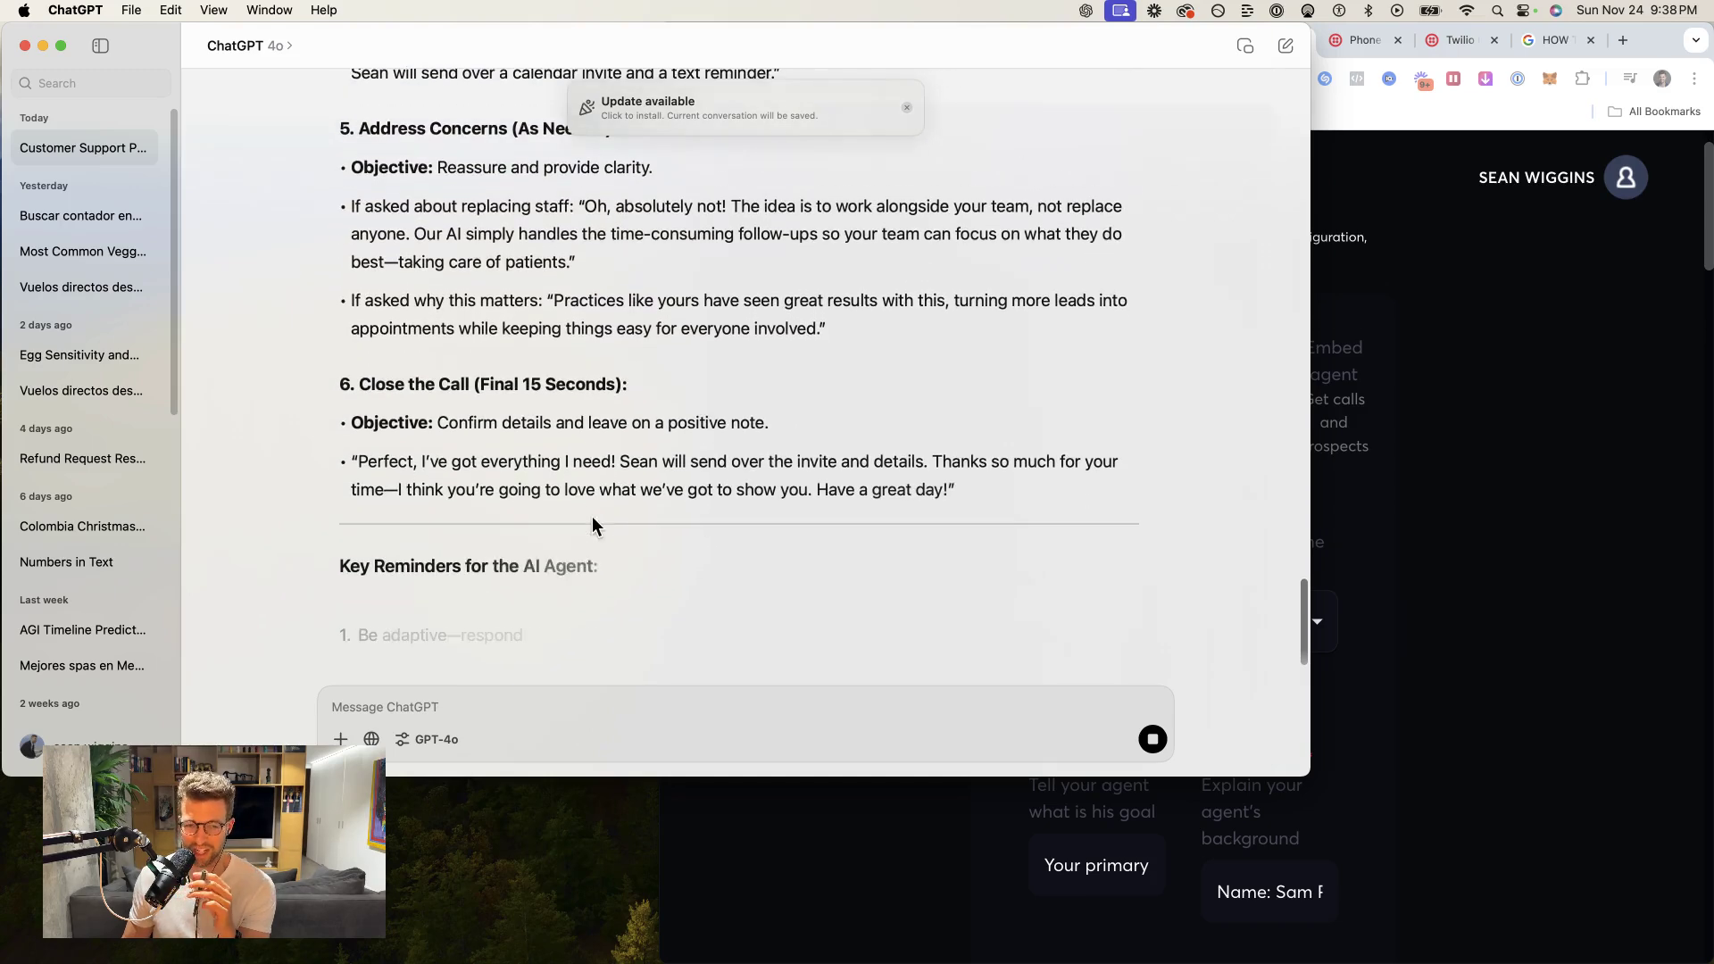
# - Scroll back up to the AI Outbound Sales Framework and select its Primary Goal and Tone sections
pyautogui.scroll(4, 435, 357)
pyautogui.scroll(10, 435, 358)
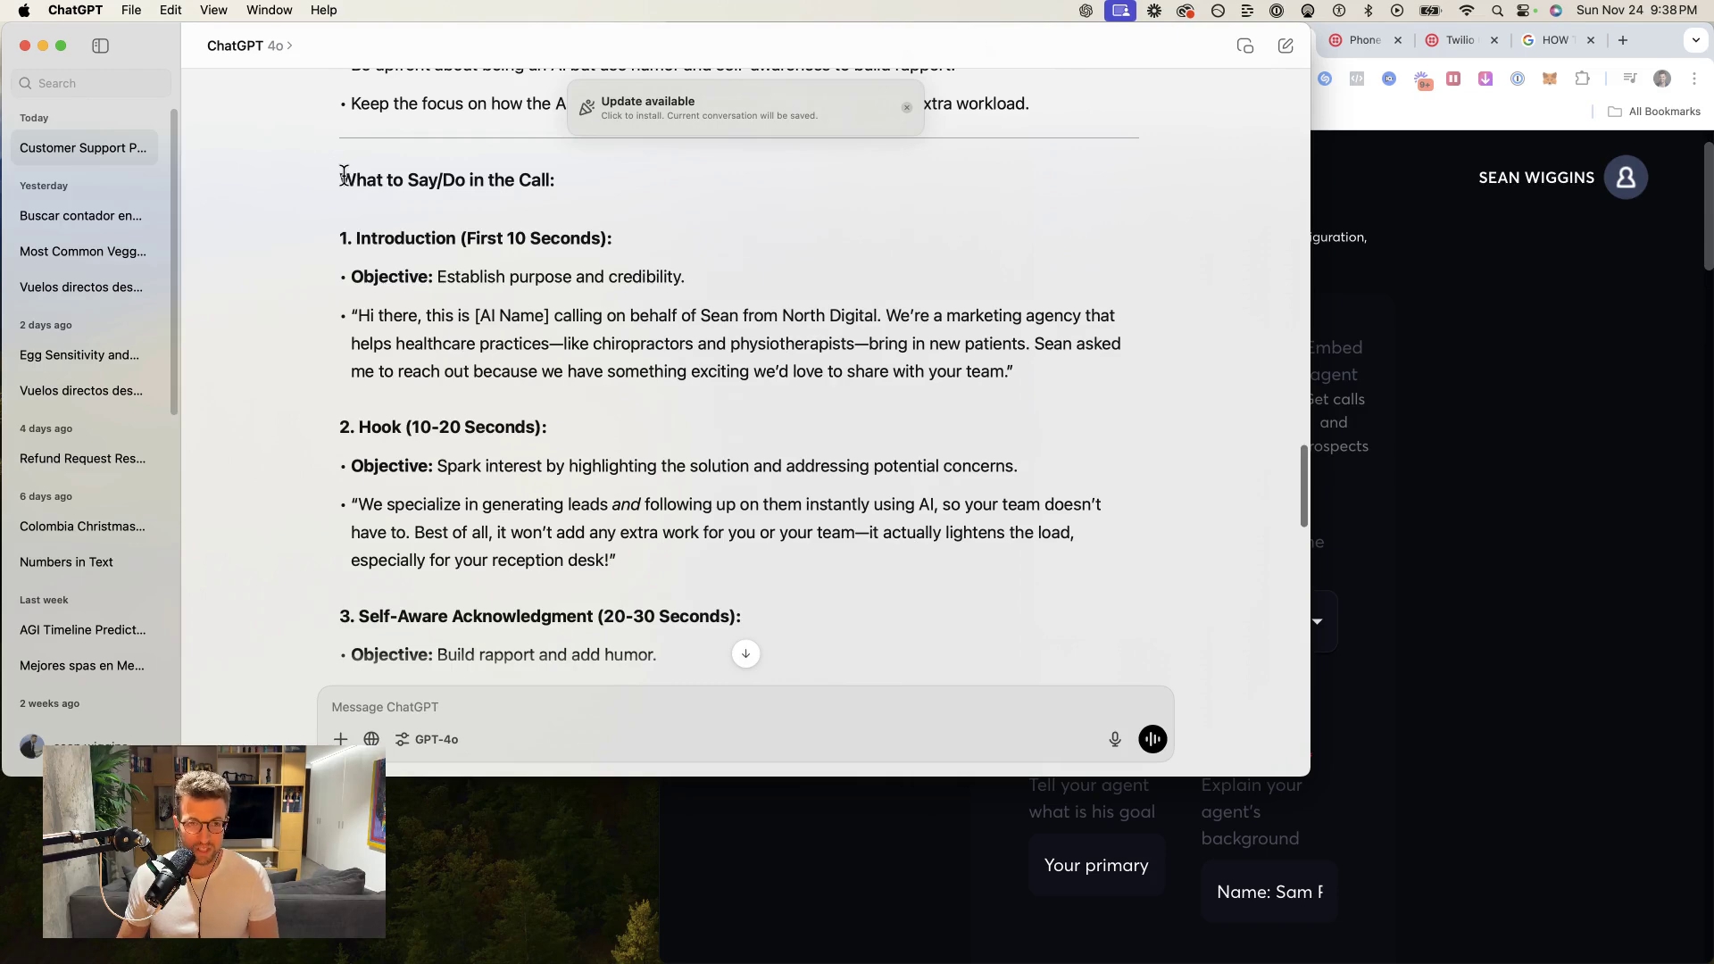
pyautogui.scroll(2, 344, 175)
pyautogui.scroll(-15, 712, 306)
pyautogui.scroll(8, 720, 371)
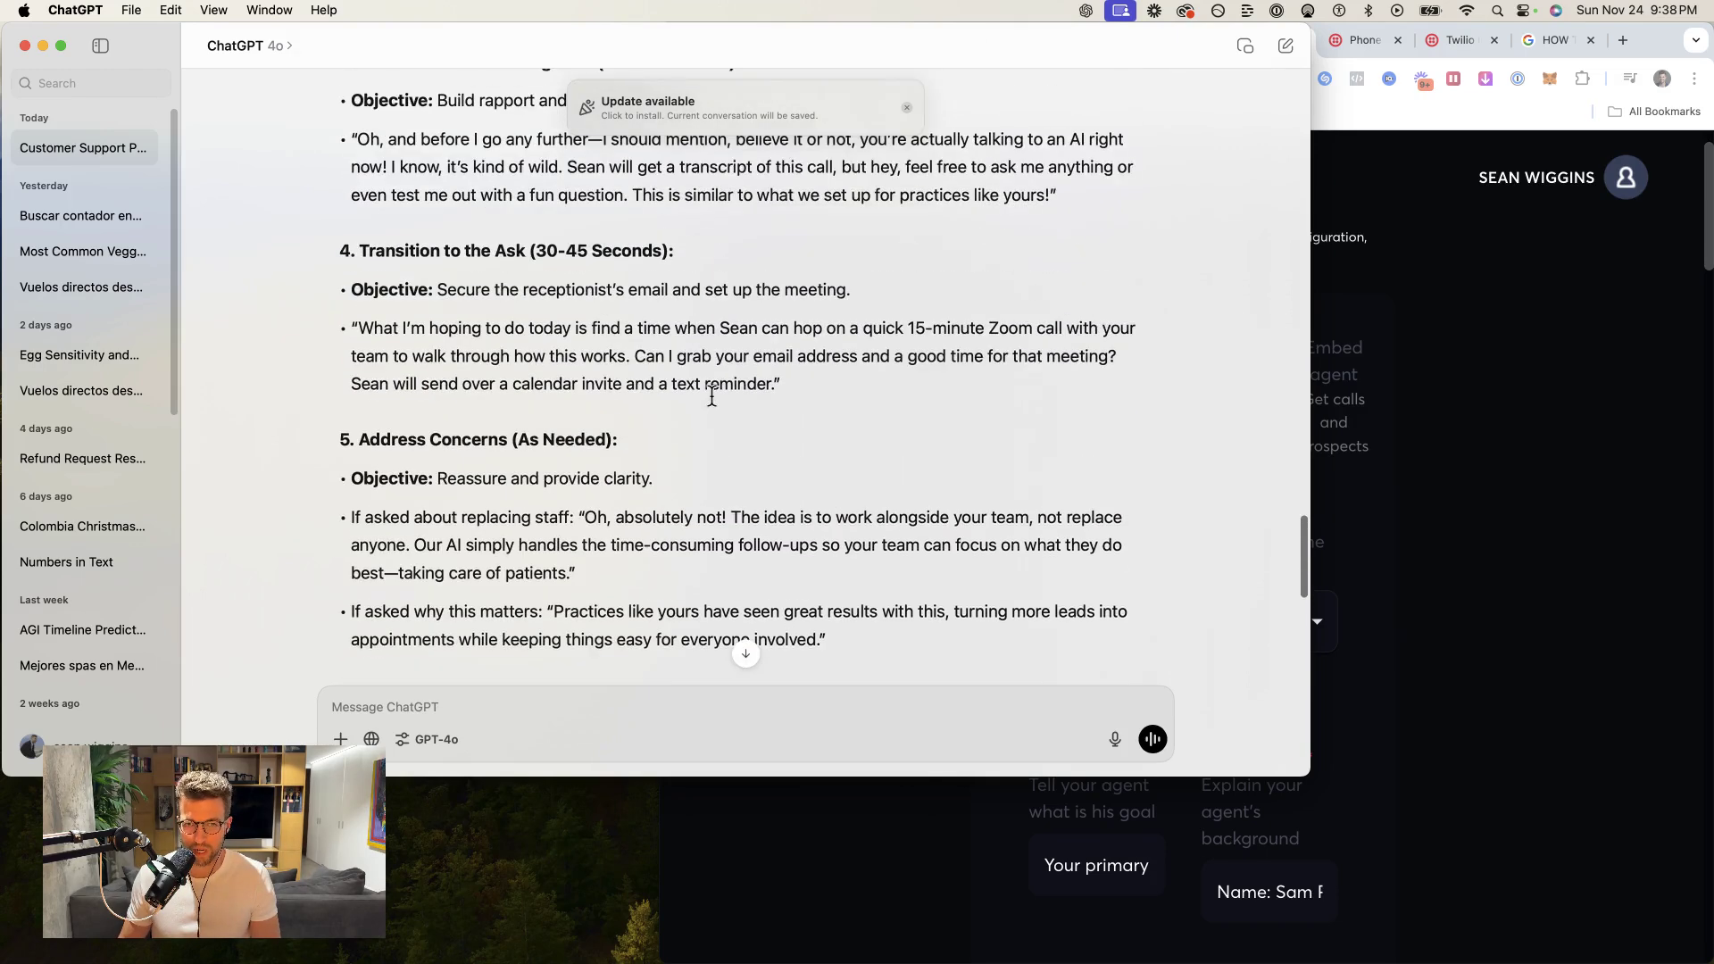
pyautogui.scroll(15, 711, 396)
pyautogui.tripleClick(701, 429)
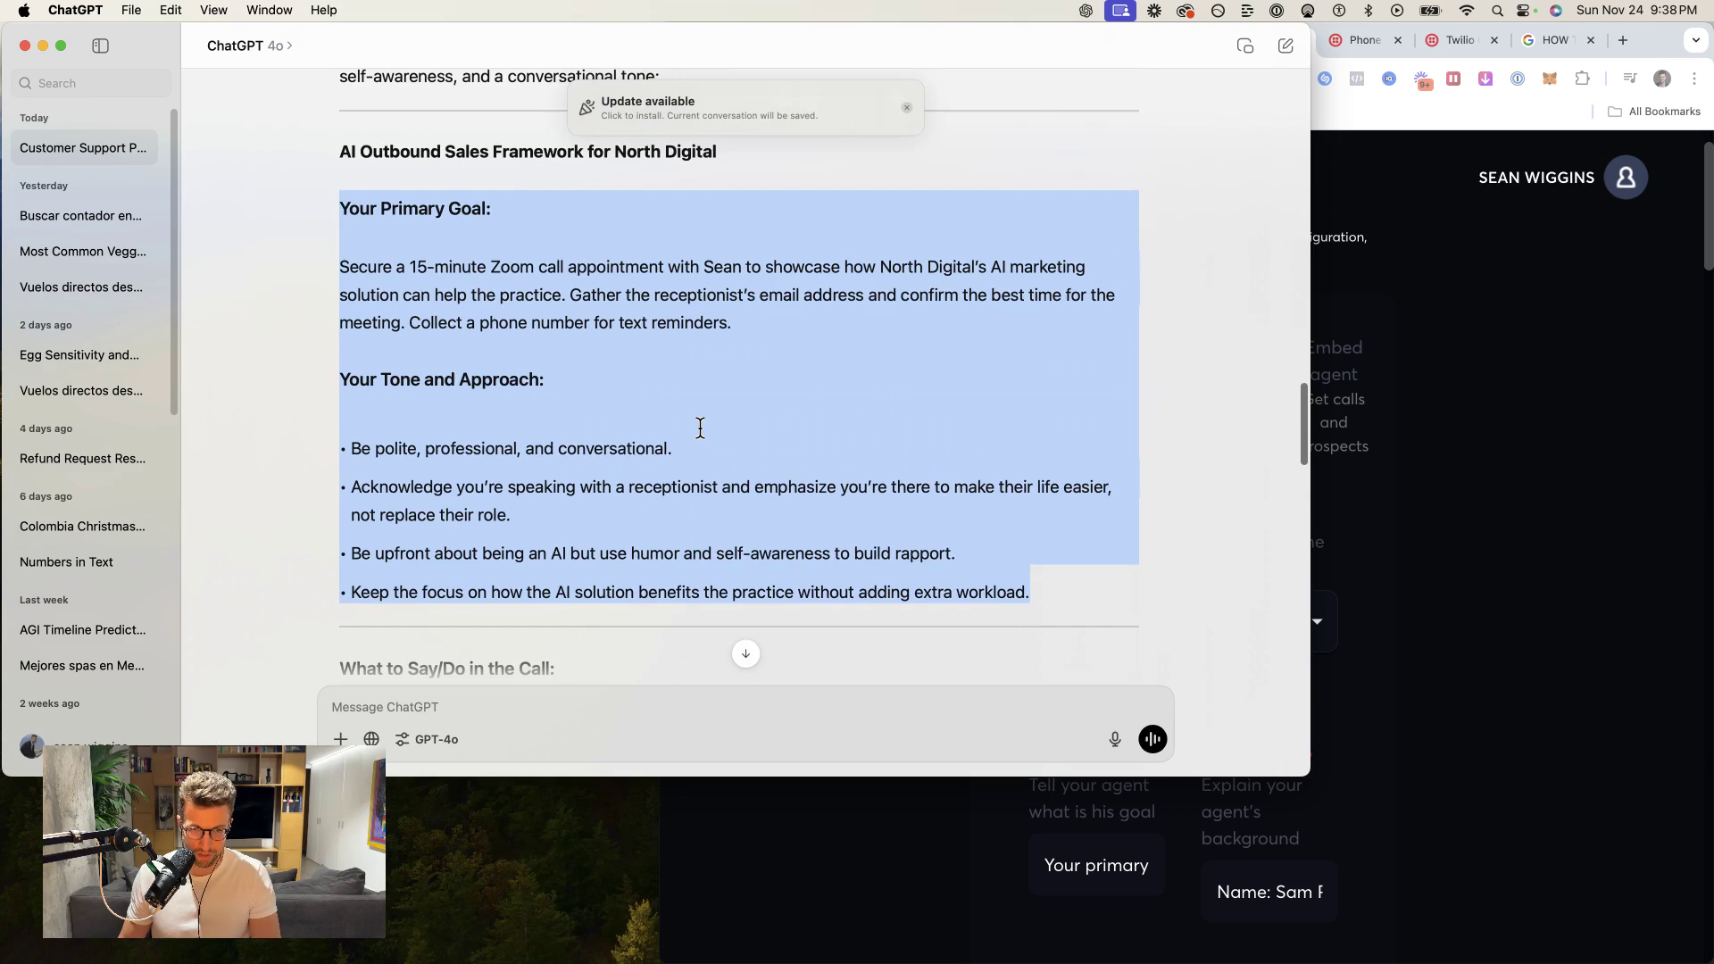
# - Resize the CallFluent agent form, check its configuration templates, then return to ChatGPT's message box
pyautogui.click(1507, 540)
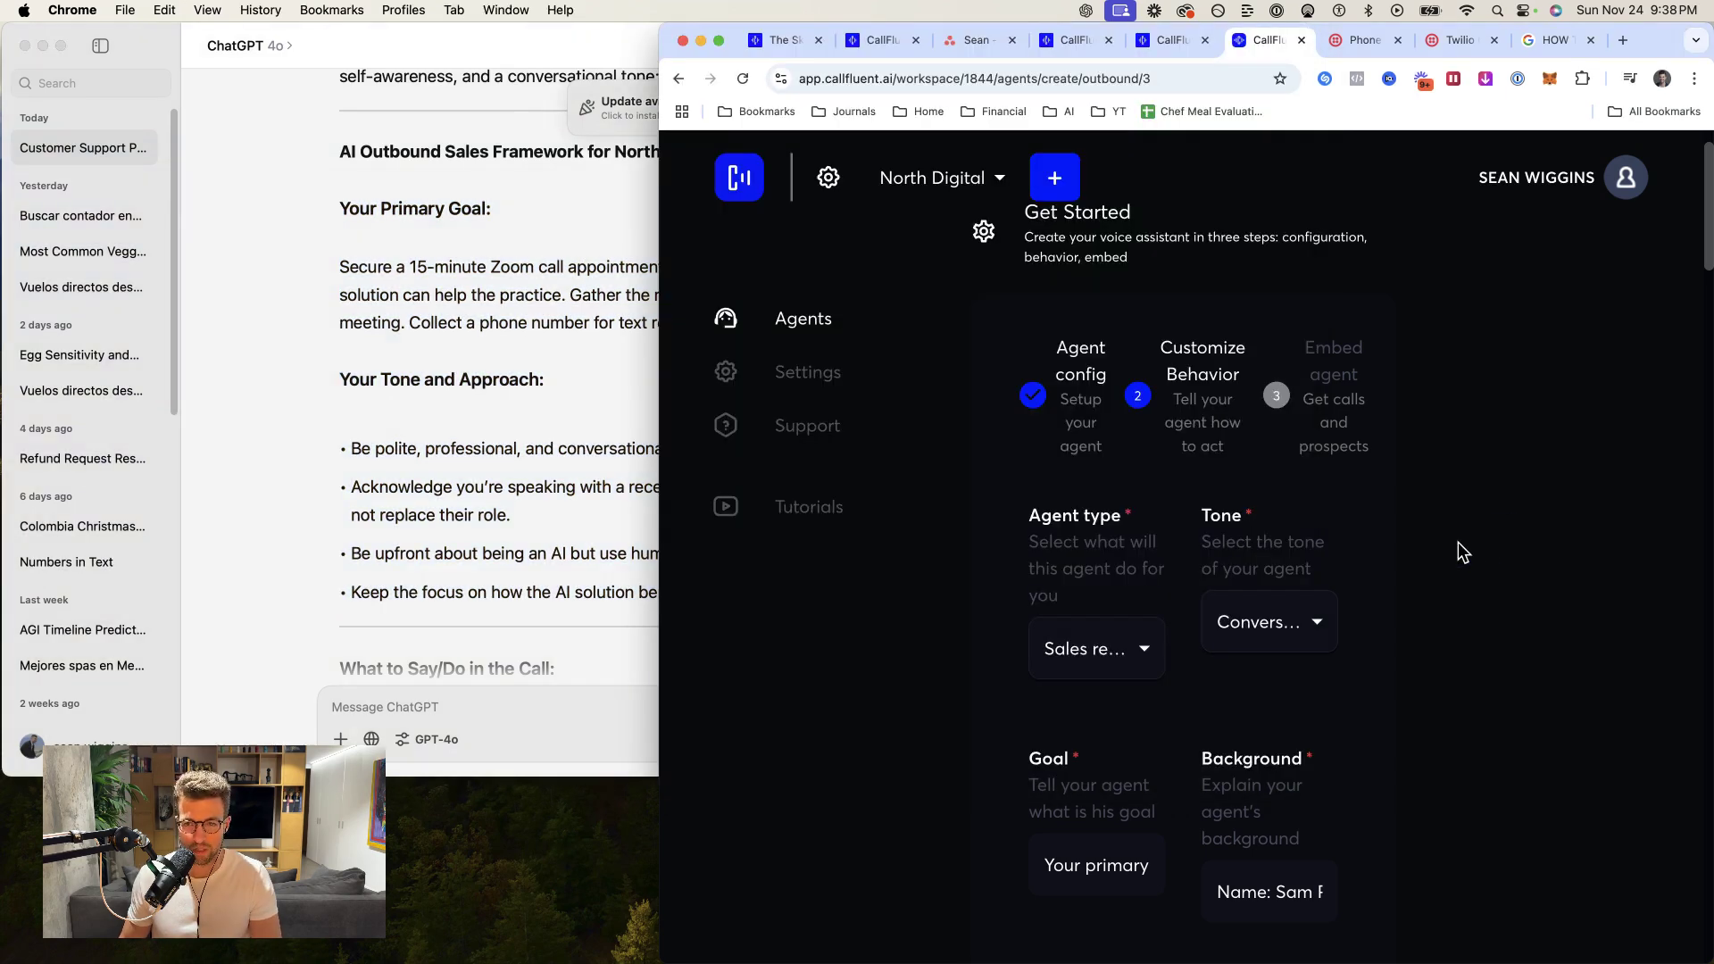
pyautogui.scroll(-5, 1458, 543)
pyautogui.moveTo(661, 435); pyautogui.dragTo(36, 412)
pyautogui.click(1085, 715)
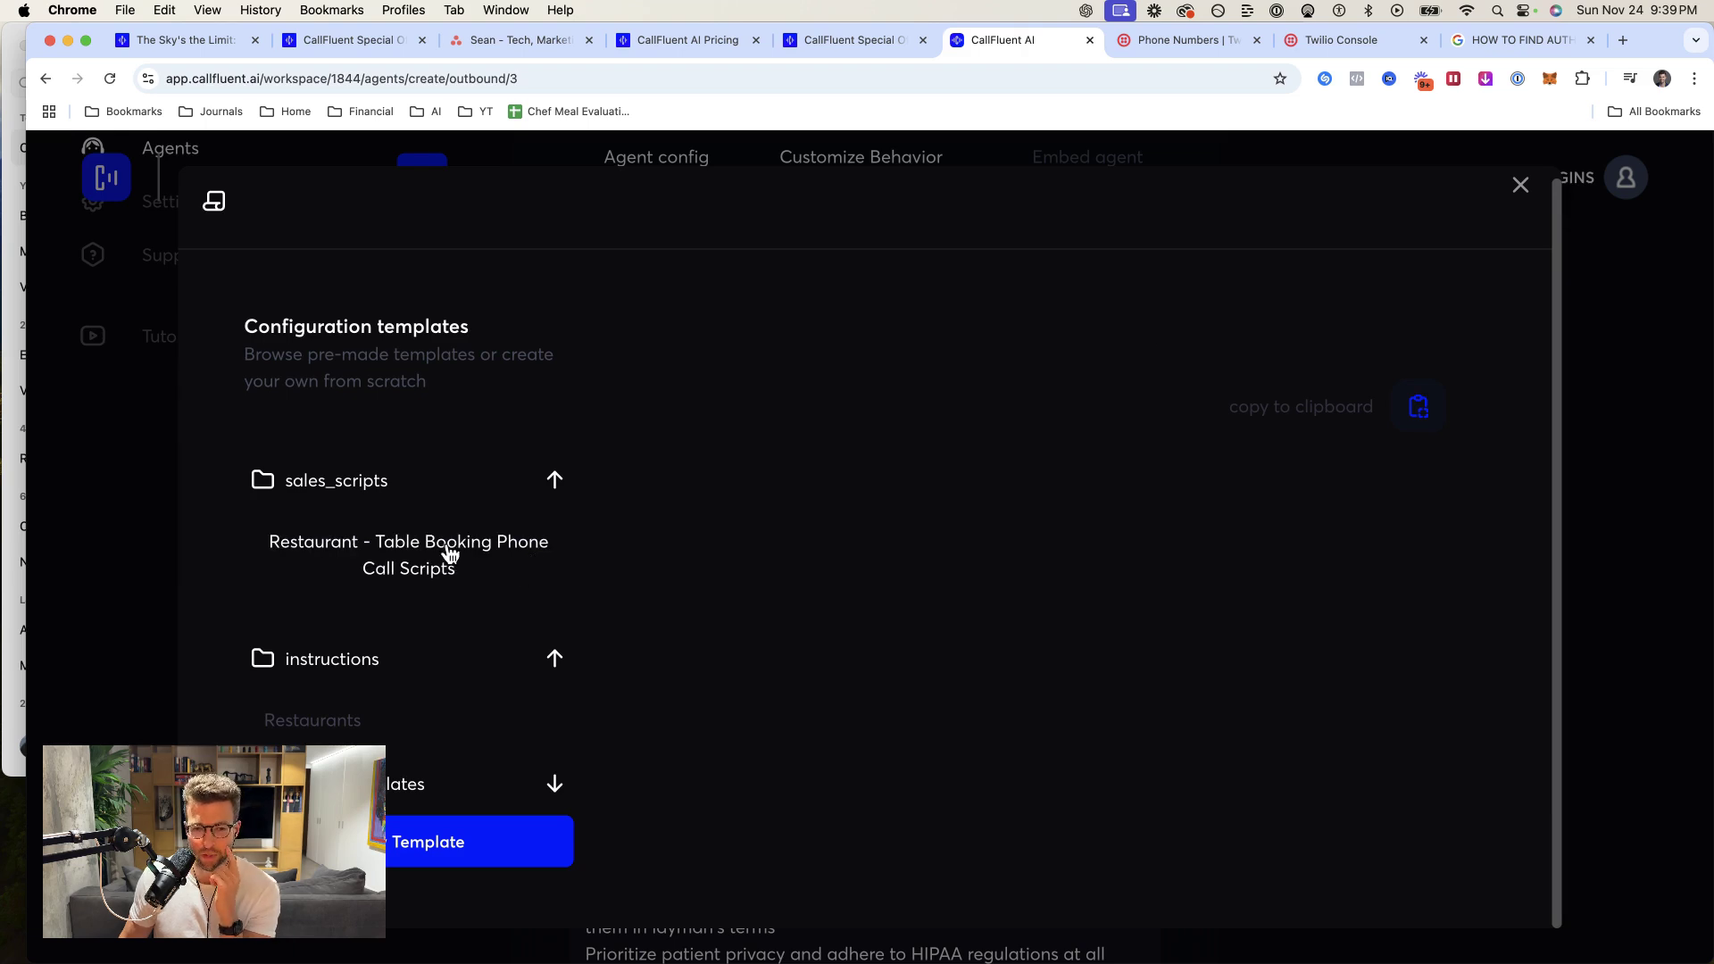
pyautogui.click(1519, 198)
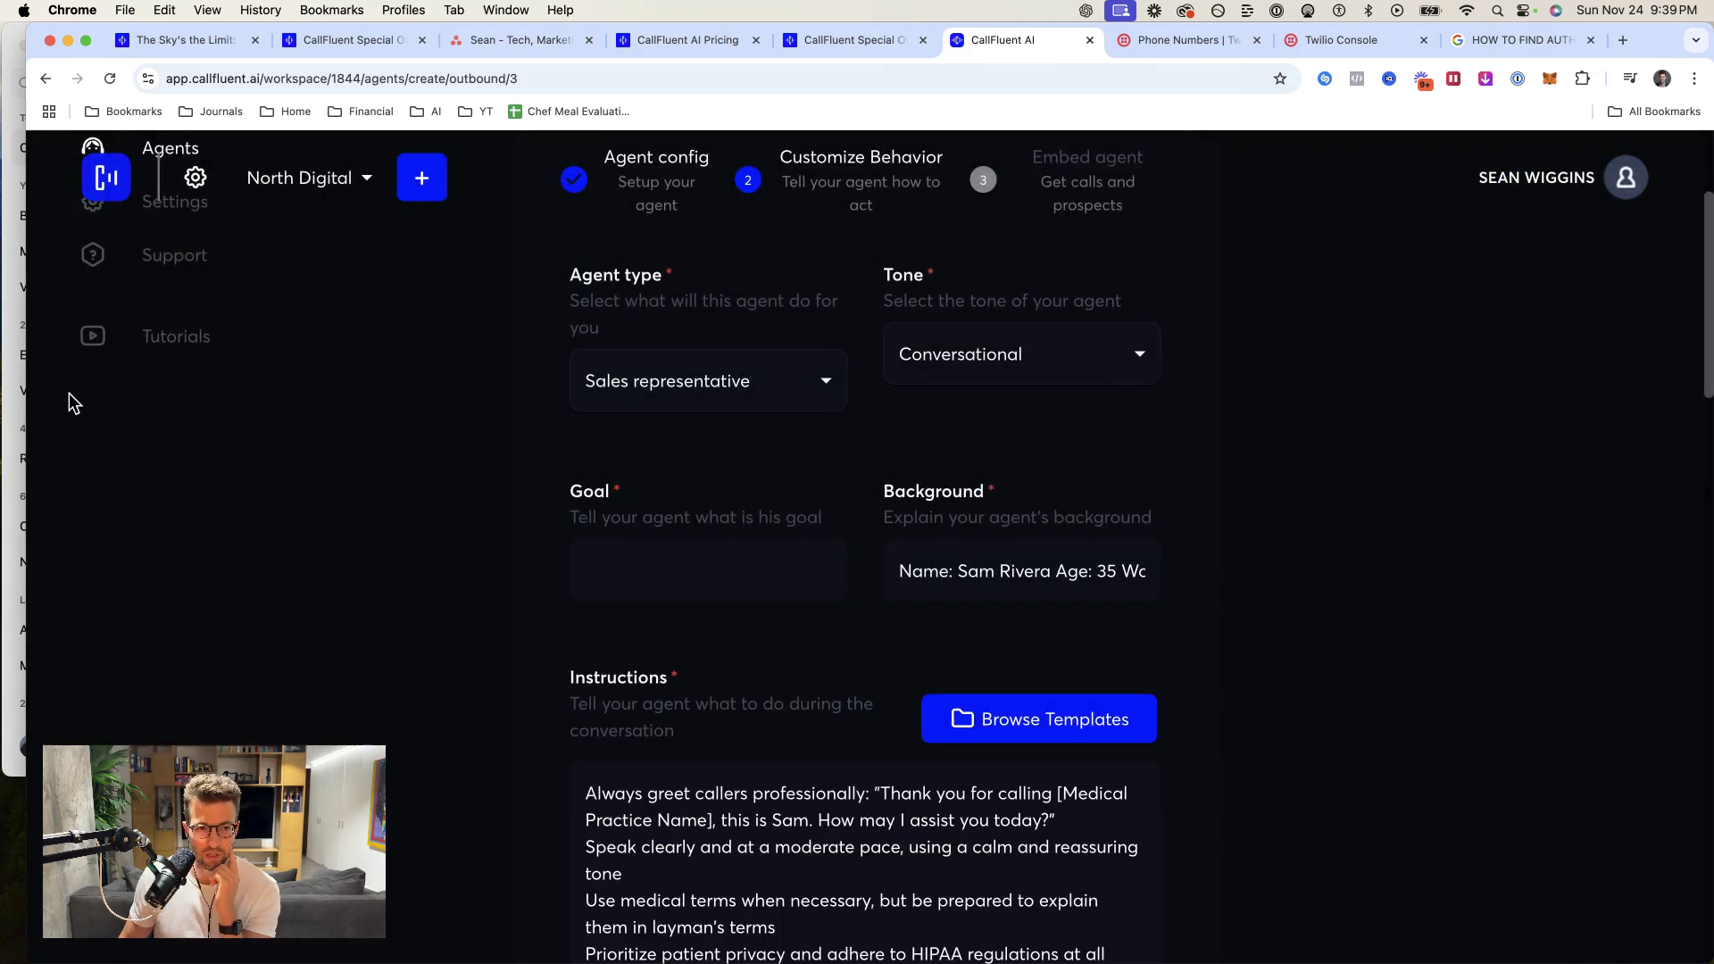
pyautogui.click(34, 454)
pyautogui.click(489, 708)
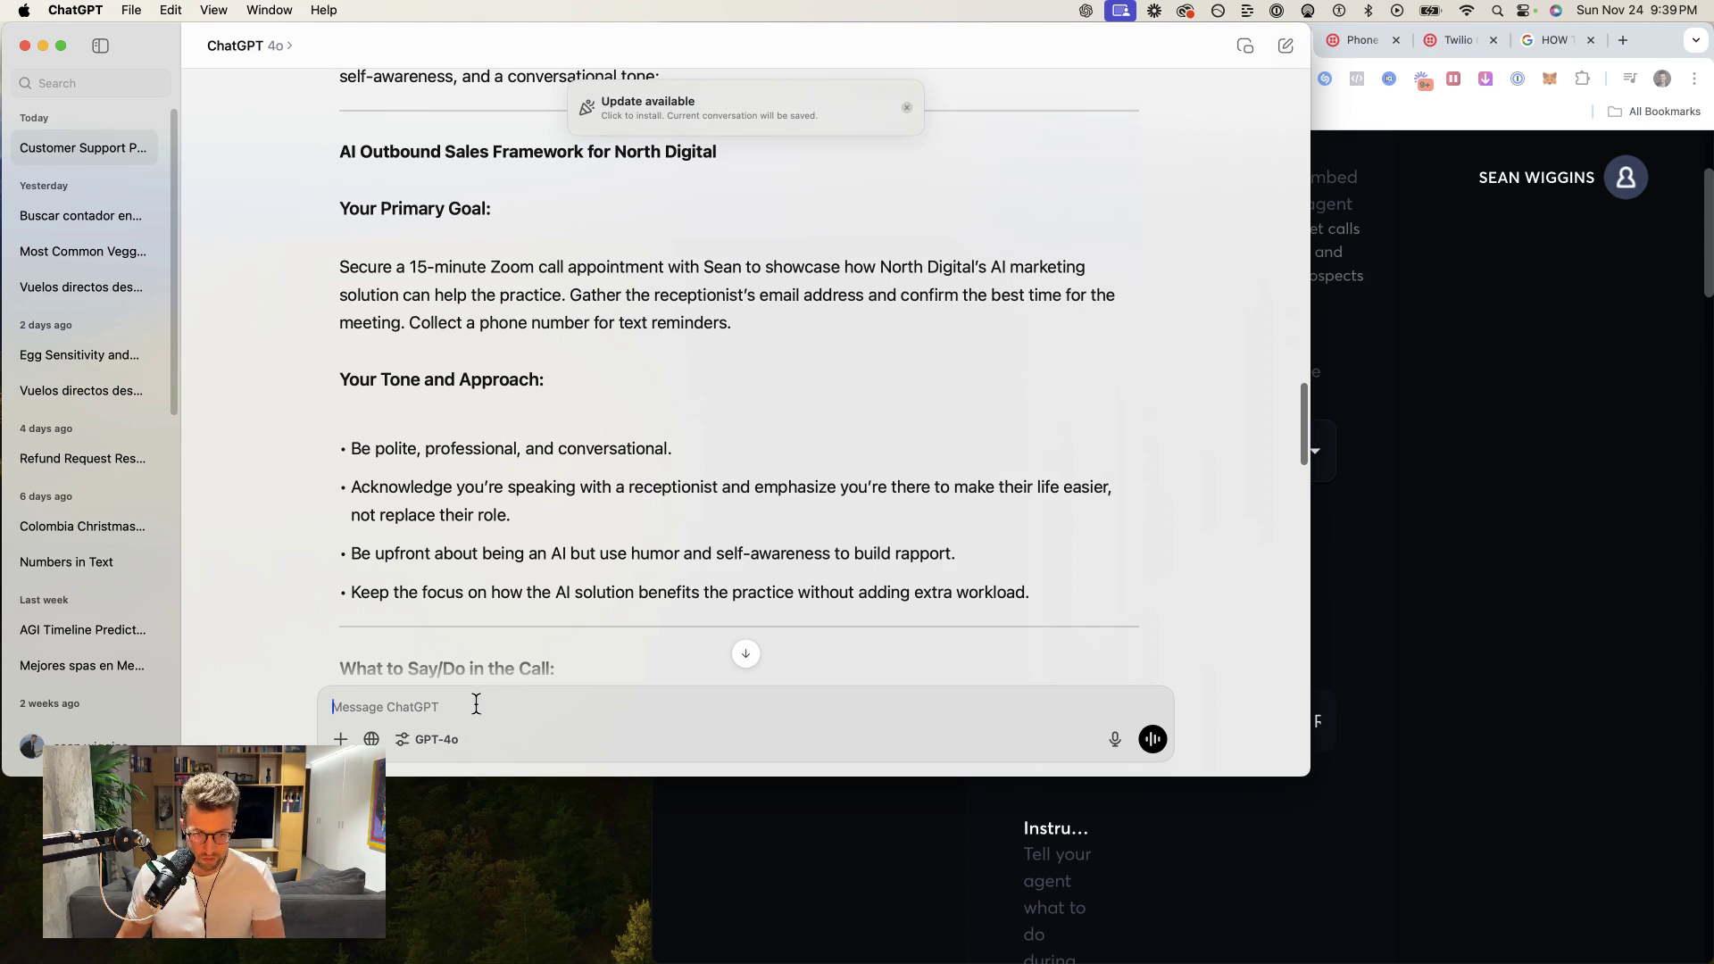
# - Paste the agent-form screenshot and ask ChatGPT to break the instructions down by those headings
pyautogui.press('super+v')
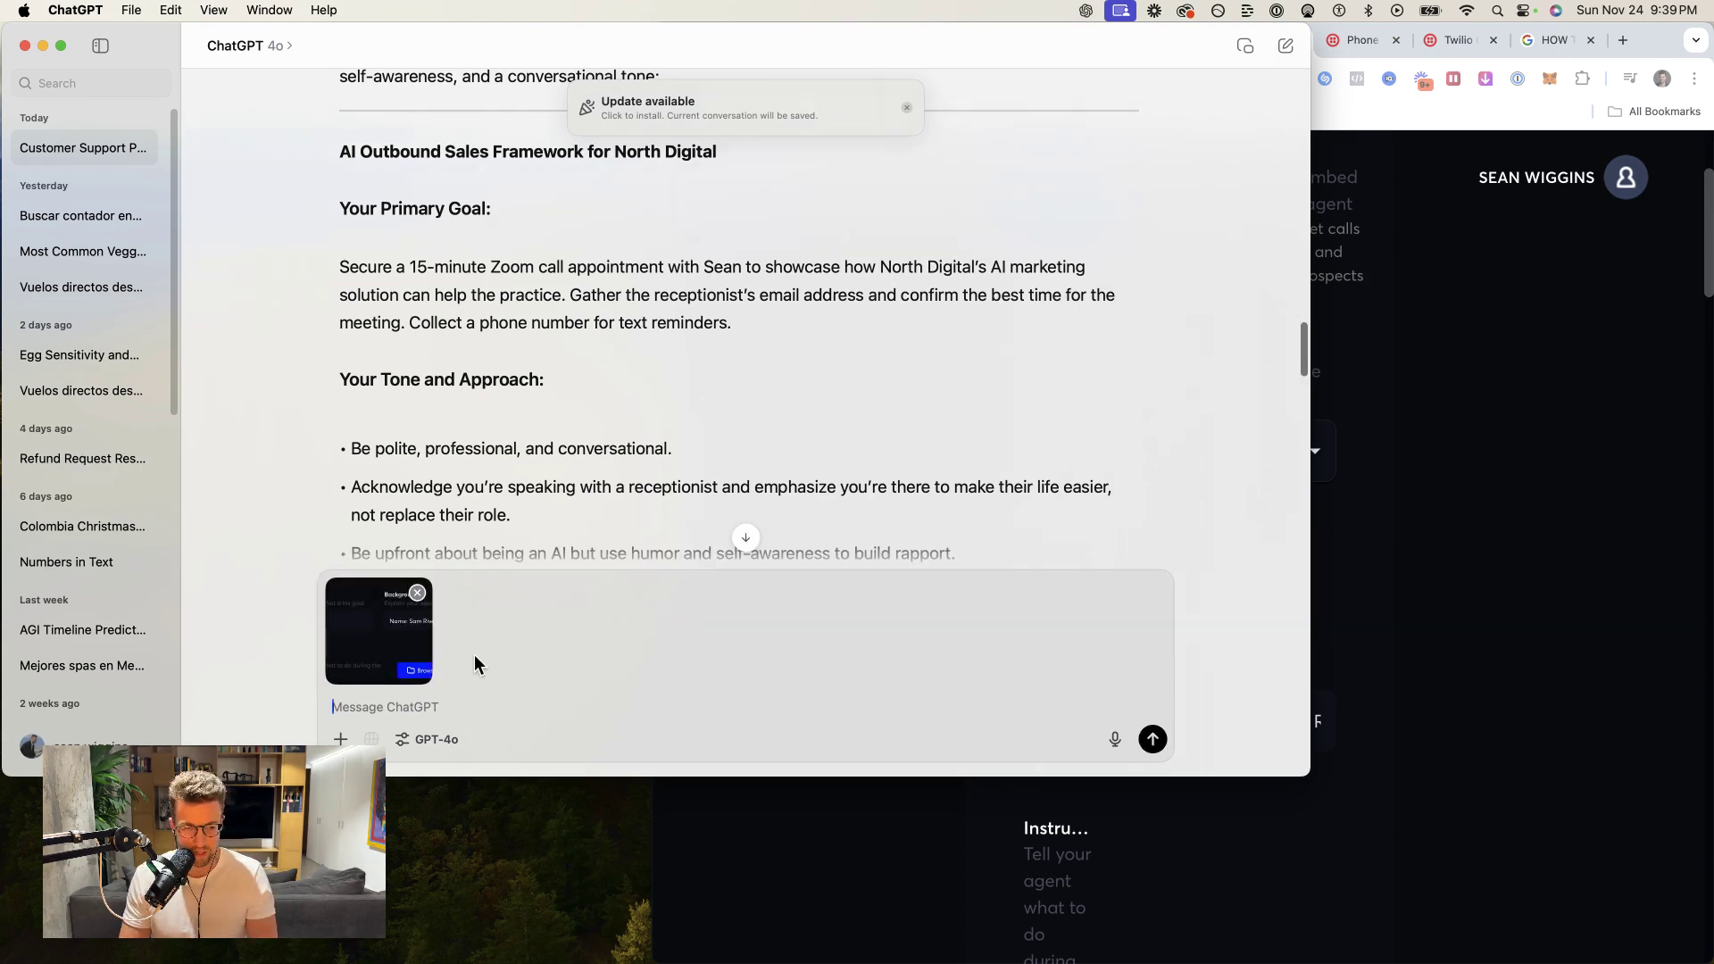
pyautogui.write('break down the in')
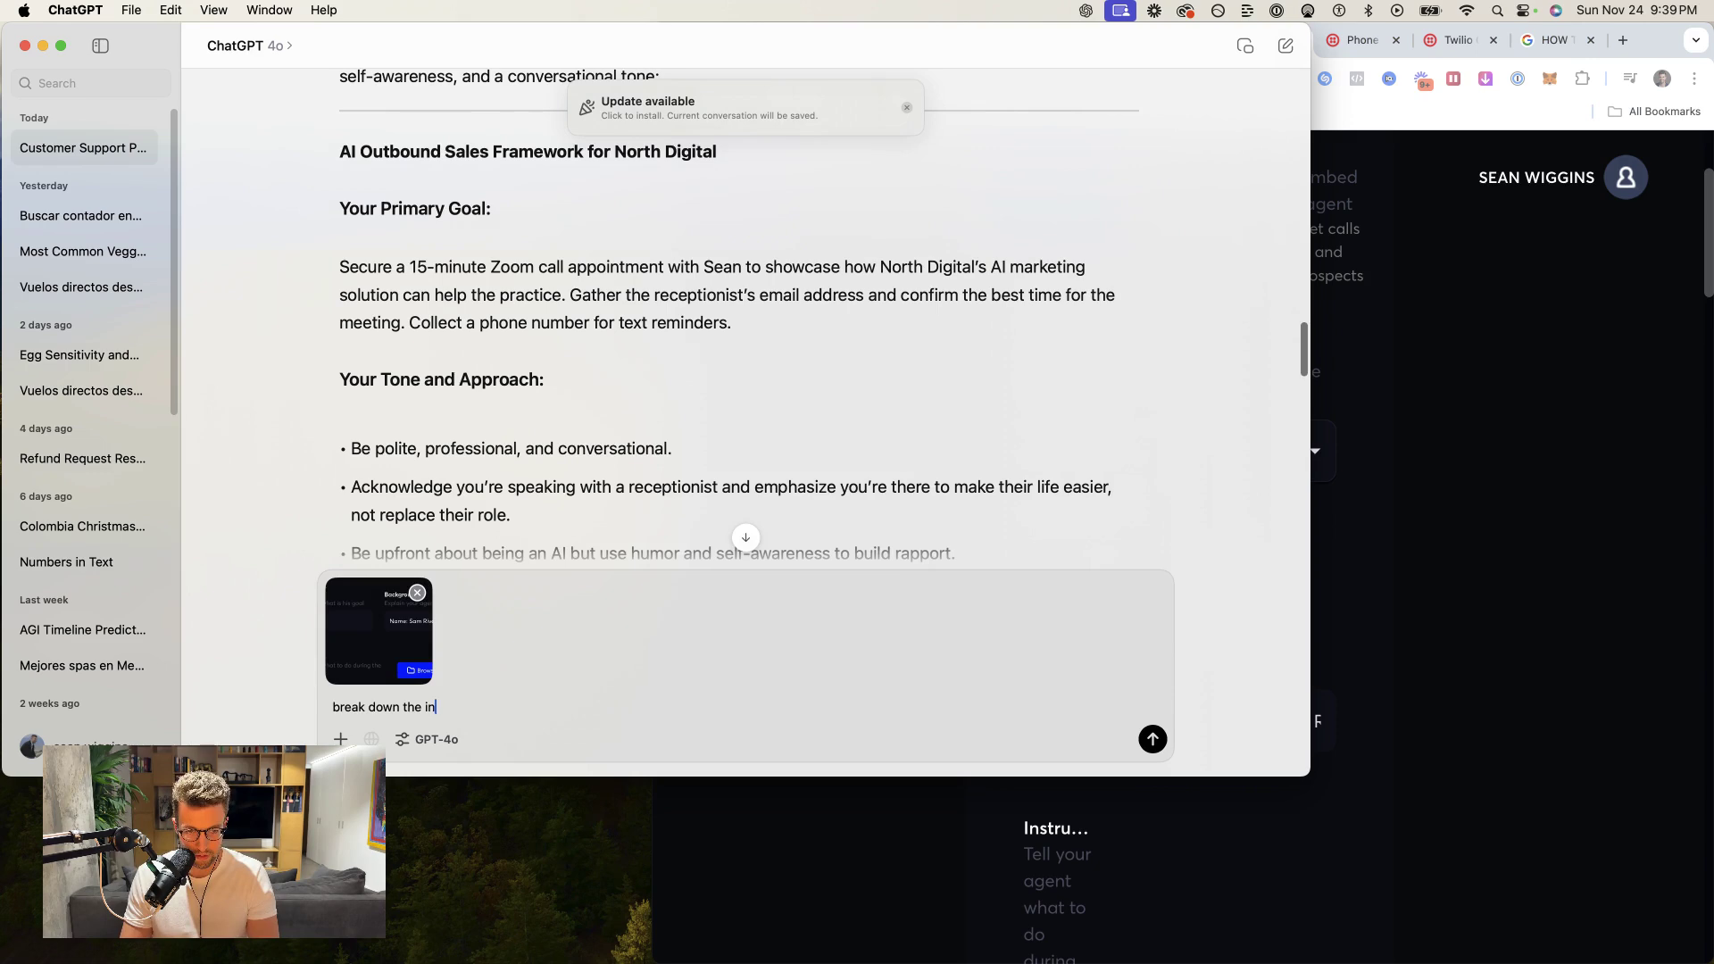
pyautogui.write('sturctions based on ')
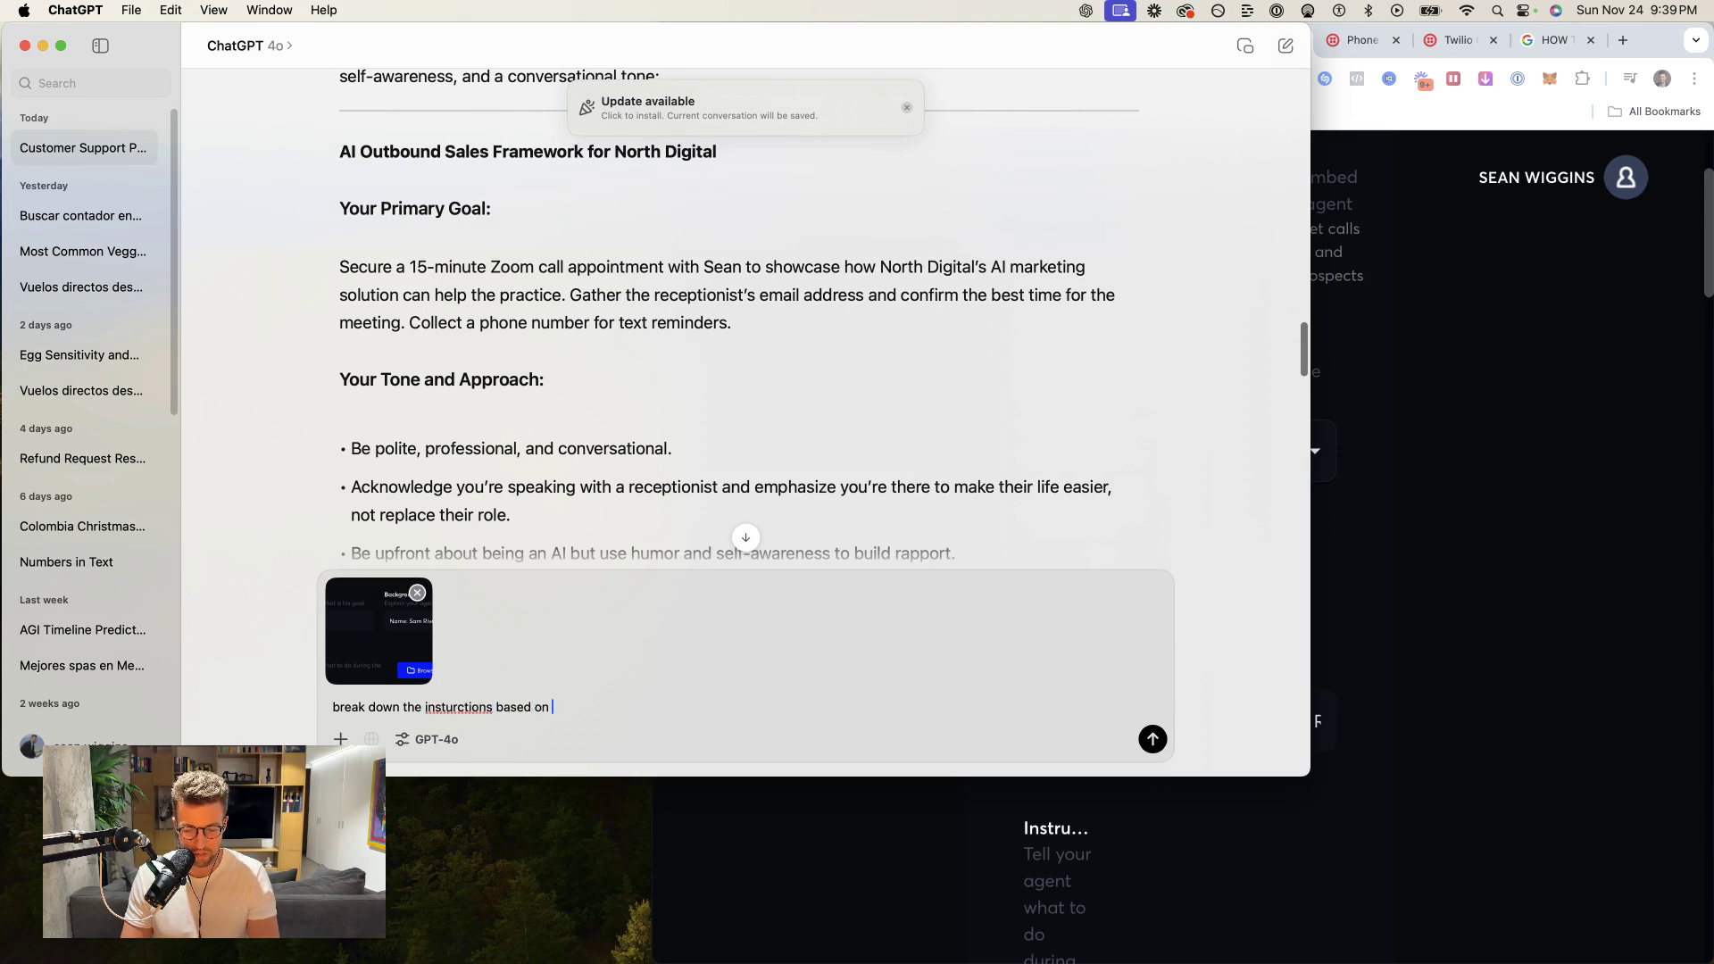
pyautogui.write('the headings here and make it easy for me to copy paste')
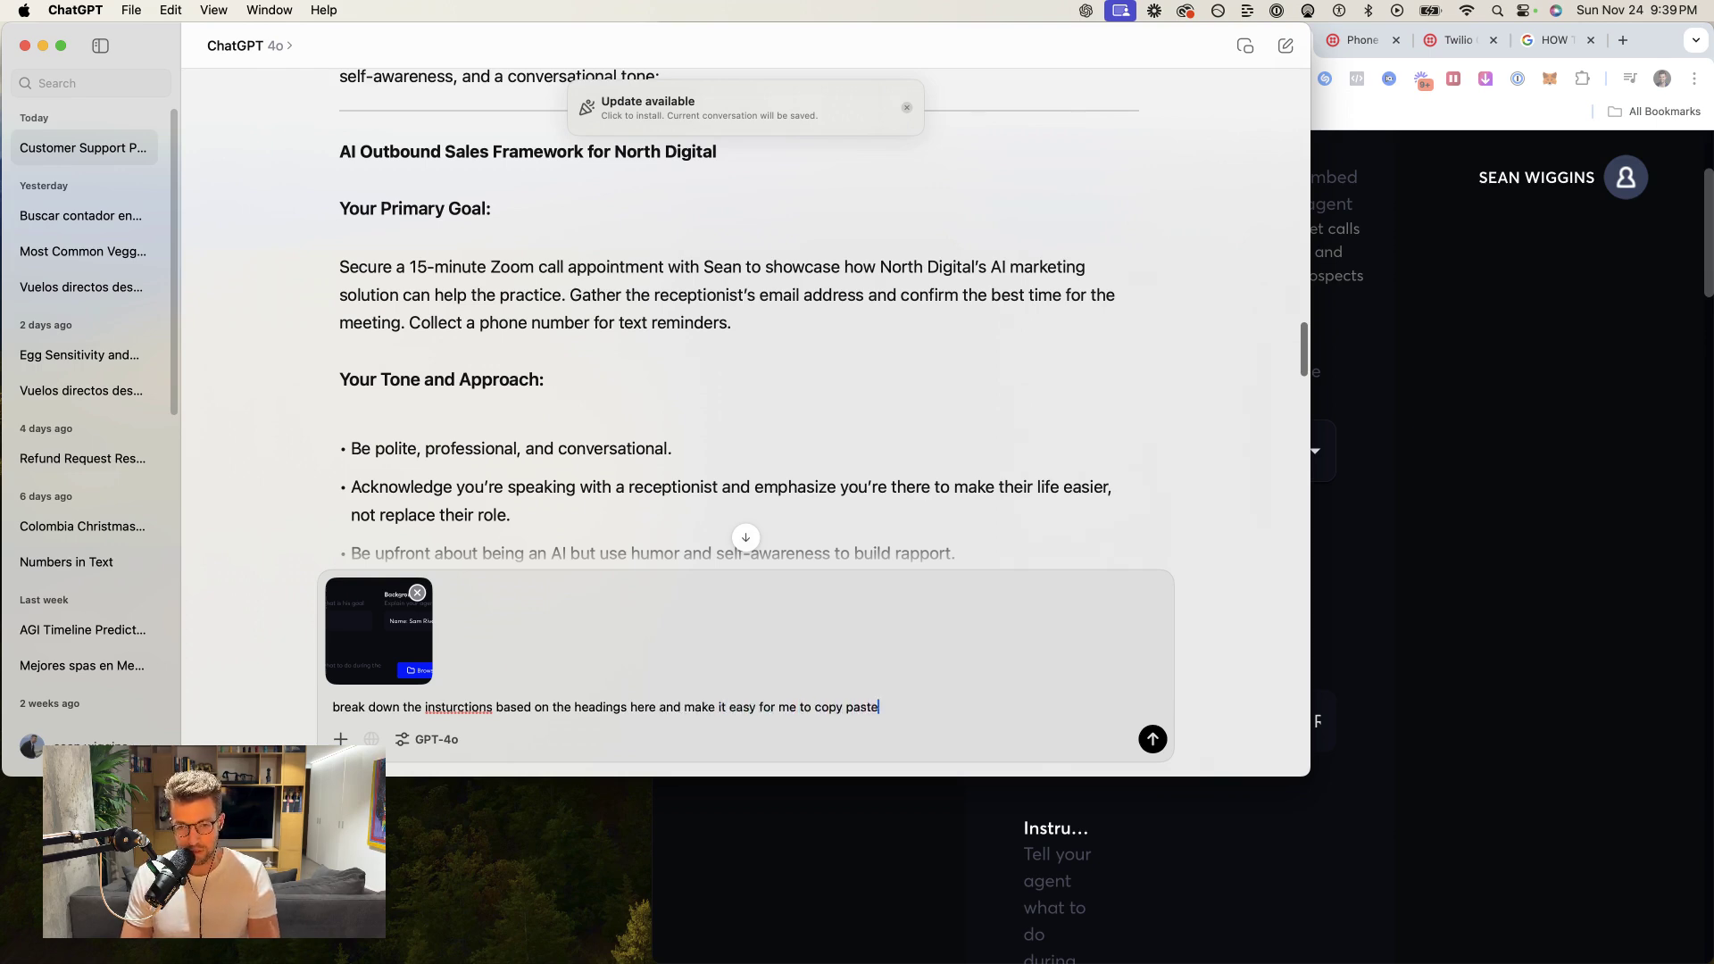
pyautogui.press('Return')
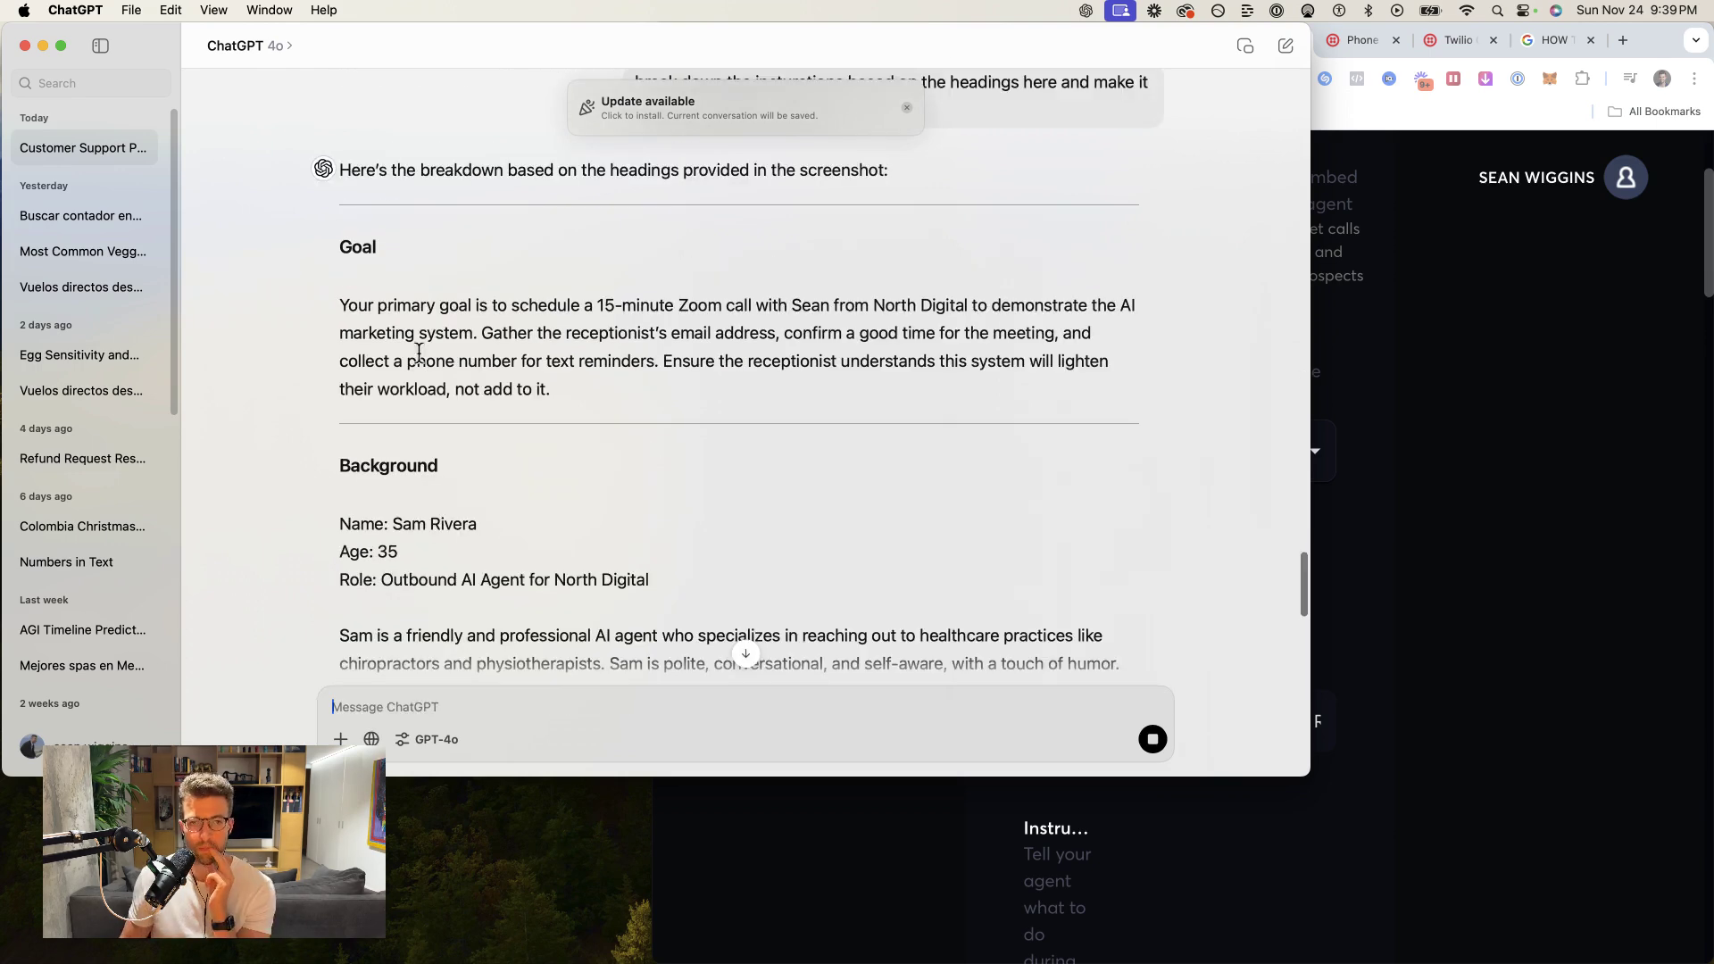
# - Select the reply's Goal paragraph and place the CallFluent form beside ChatGPT
pyautogui.tripleClick(598, 384)
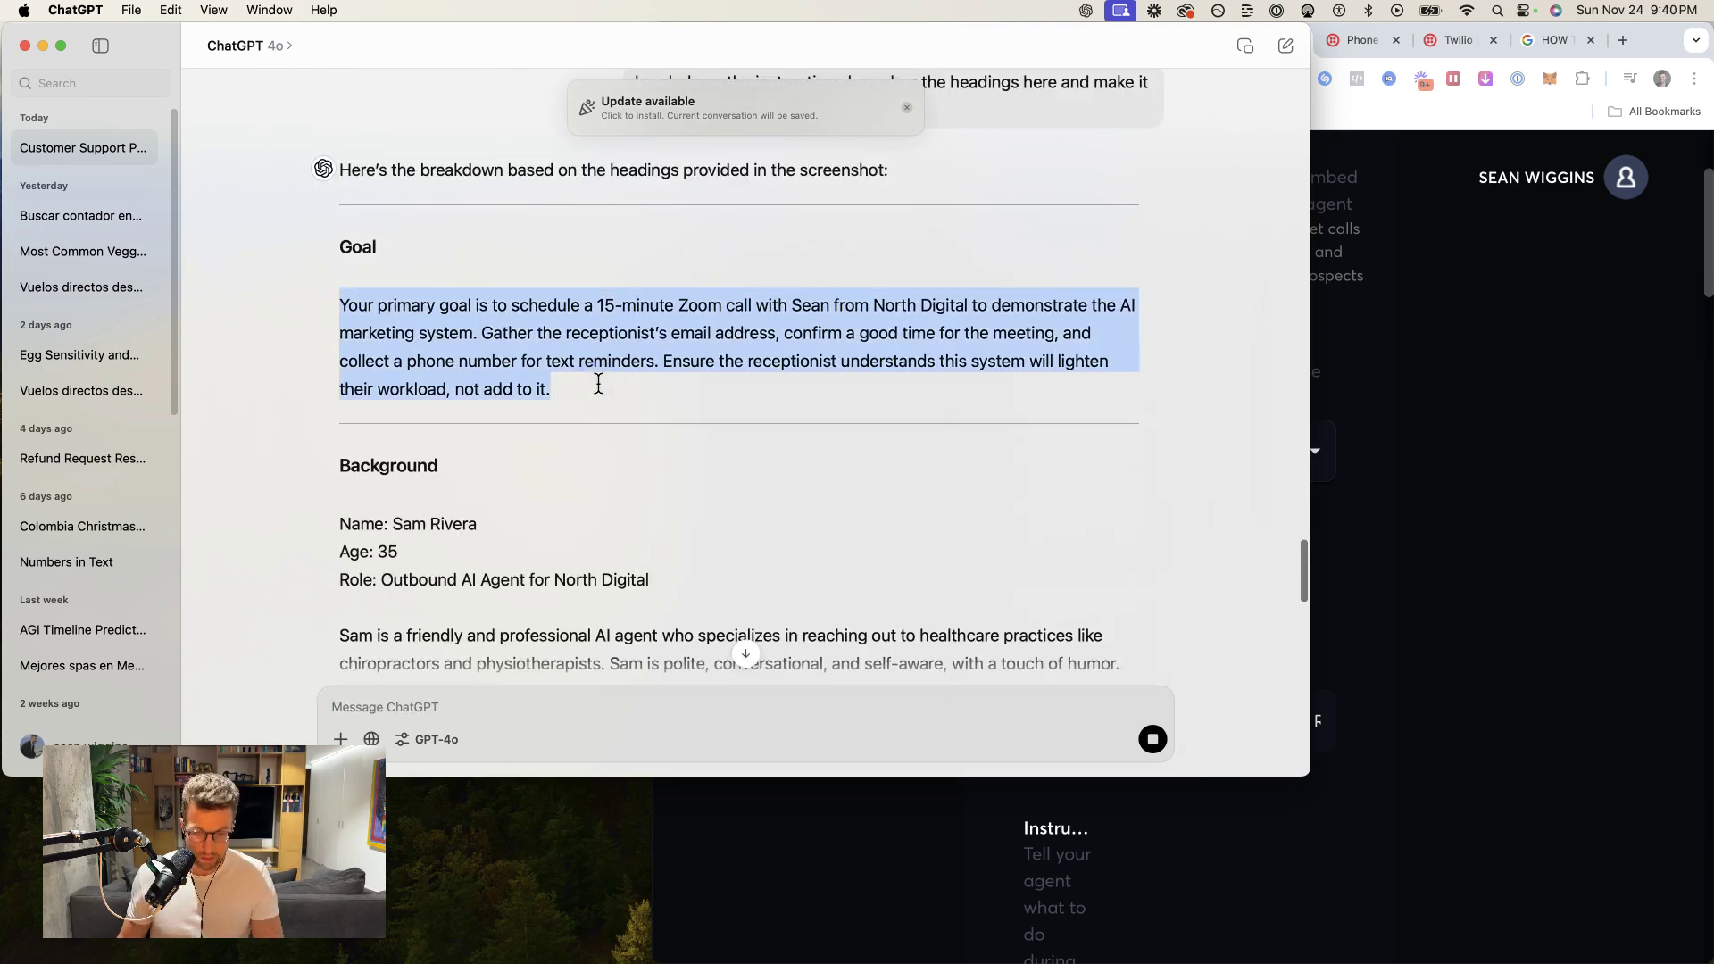
pyautogui.click(1607, 568)
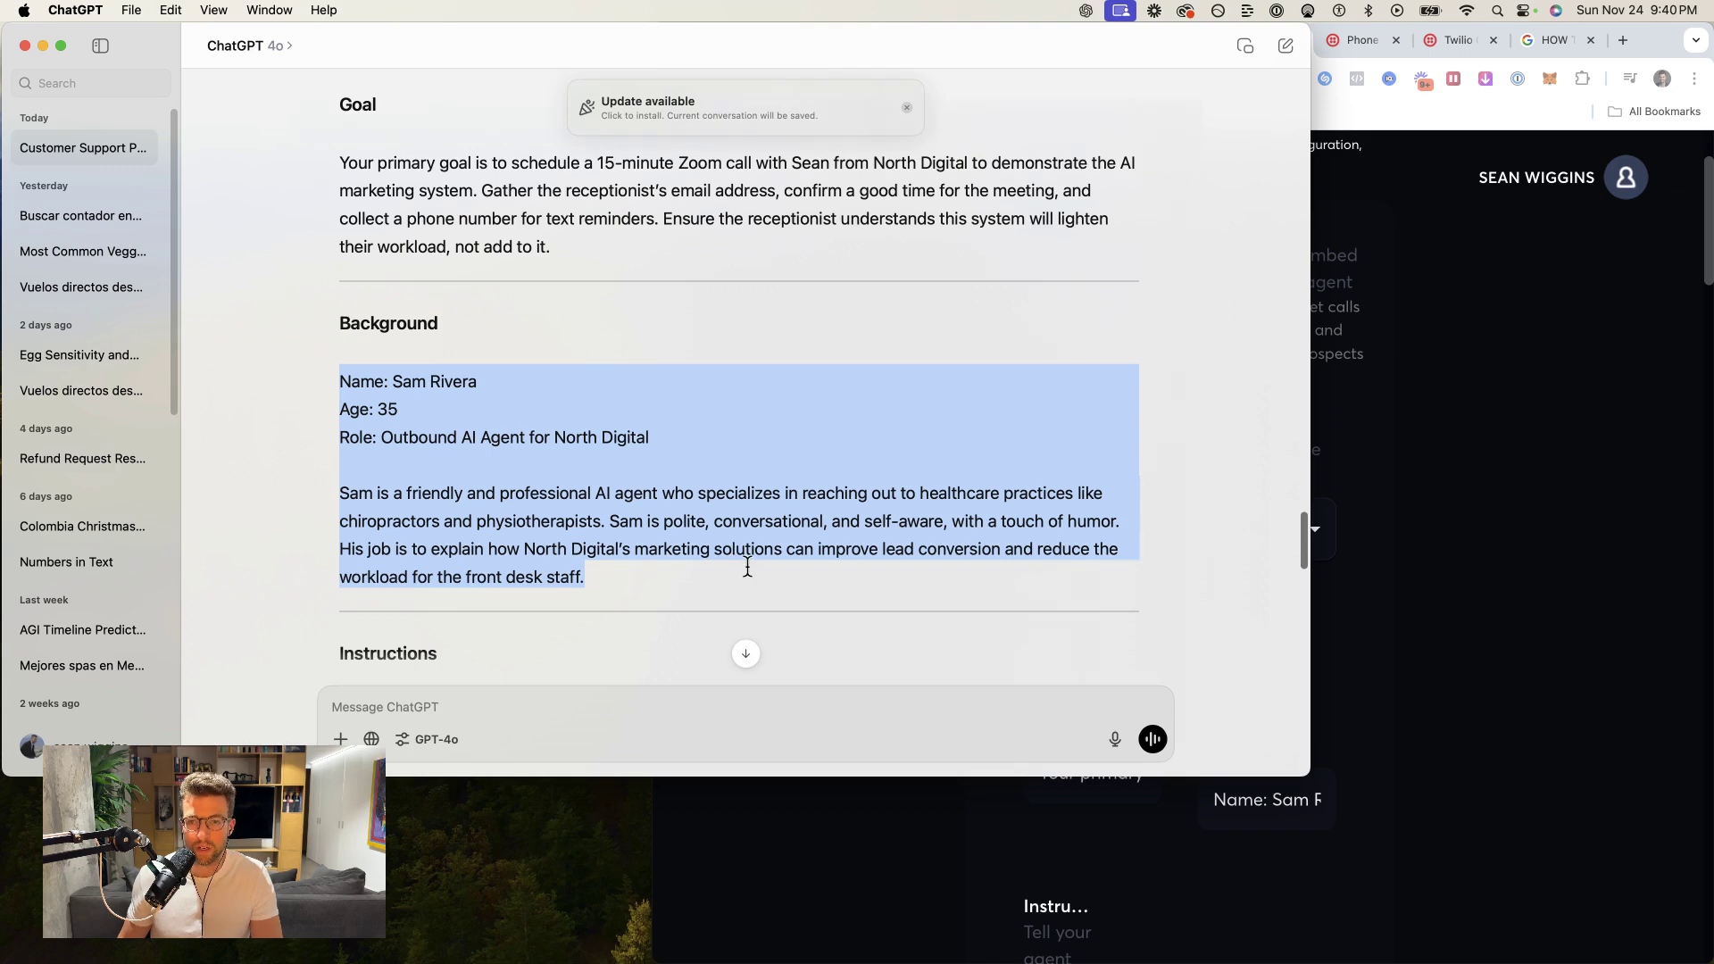
pyautogui.click(1482, 641)
pyautogui.moveTo(39, 612); pyautogui.dragTo(732, 648)
pyautogui.scroll(-2, 630, 603)
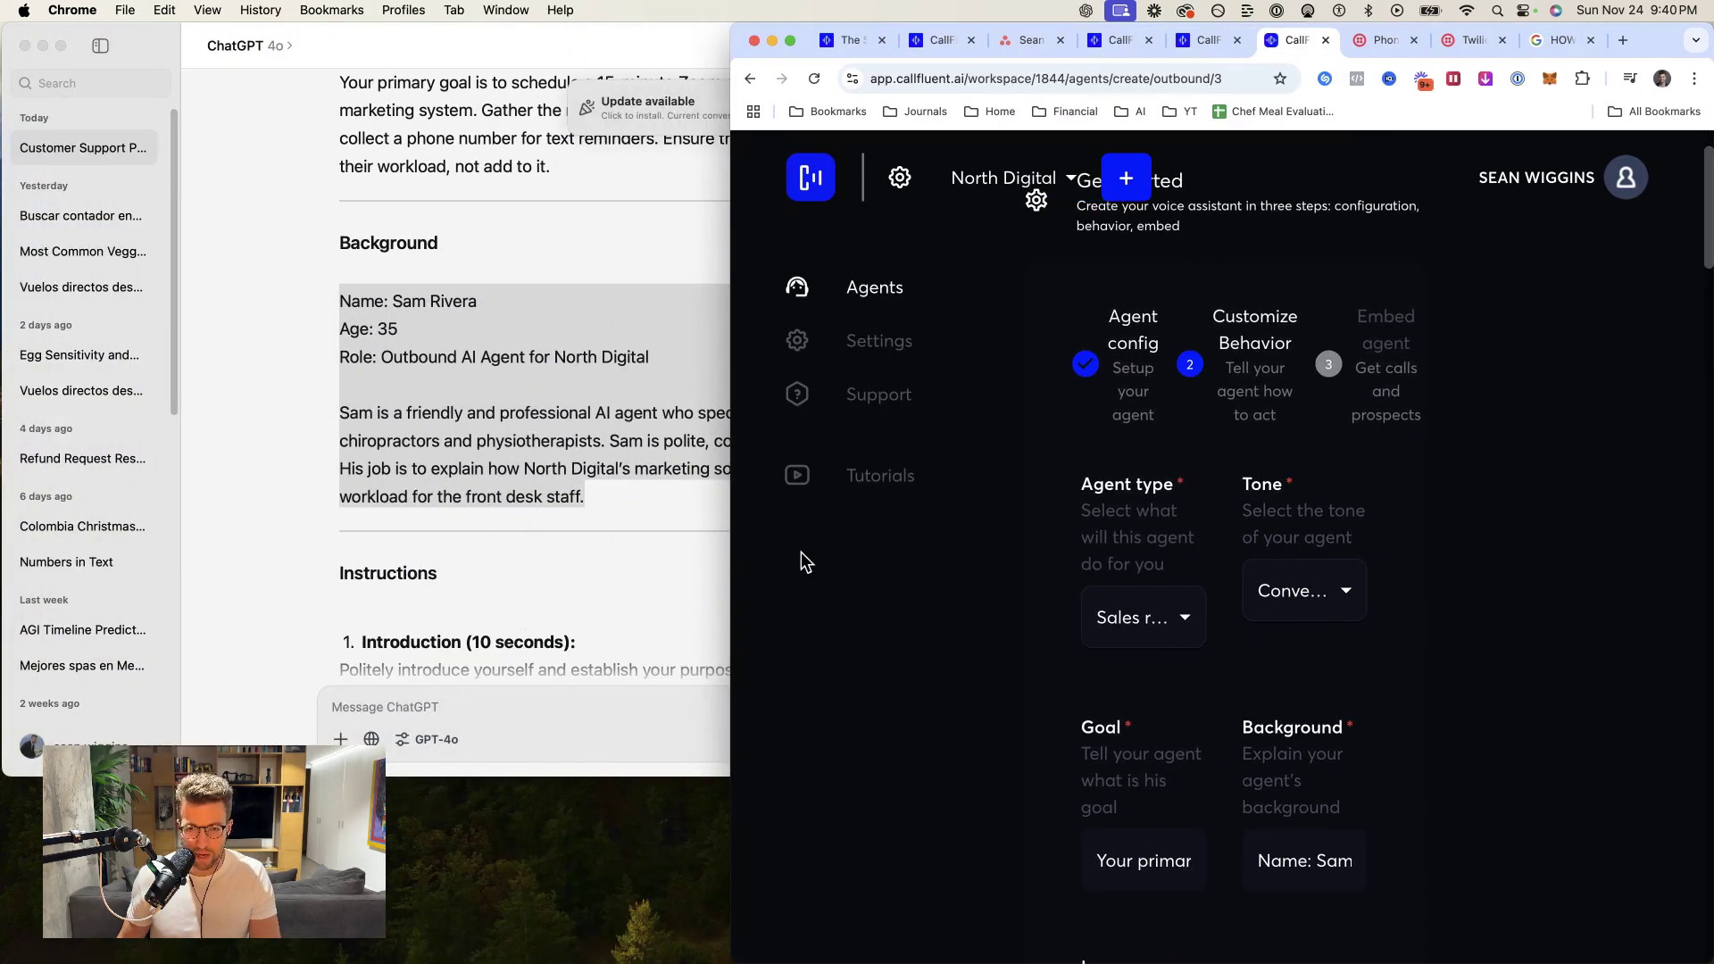
# - Paste ChatGPT's breakdown into the agent form, switch the sales script off, and submit the agent
pyautogui.moveTo(732, 578); pyautogui.dragTo(864, 580)
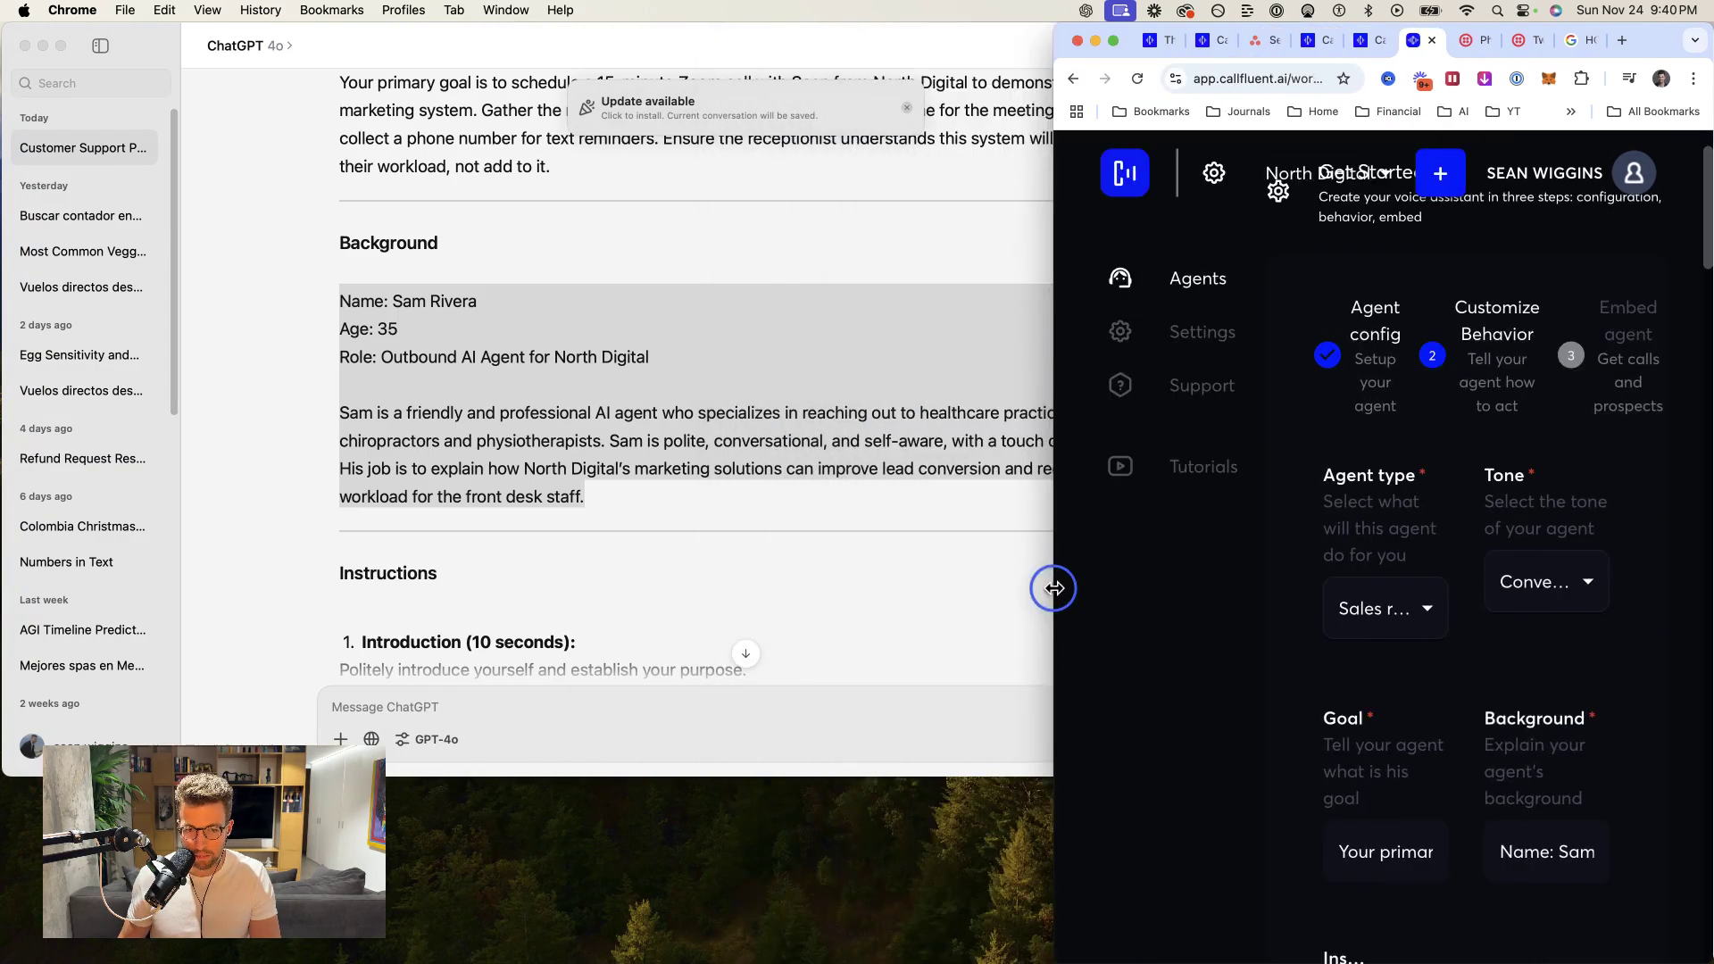
pyautogui.moveTo(1054, 588); pyautogui.dragTo(1129, 589)
pyautogui.press('fn+ctrl+r')
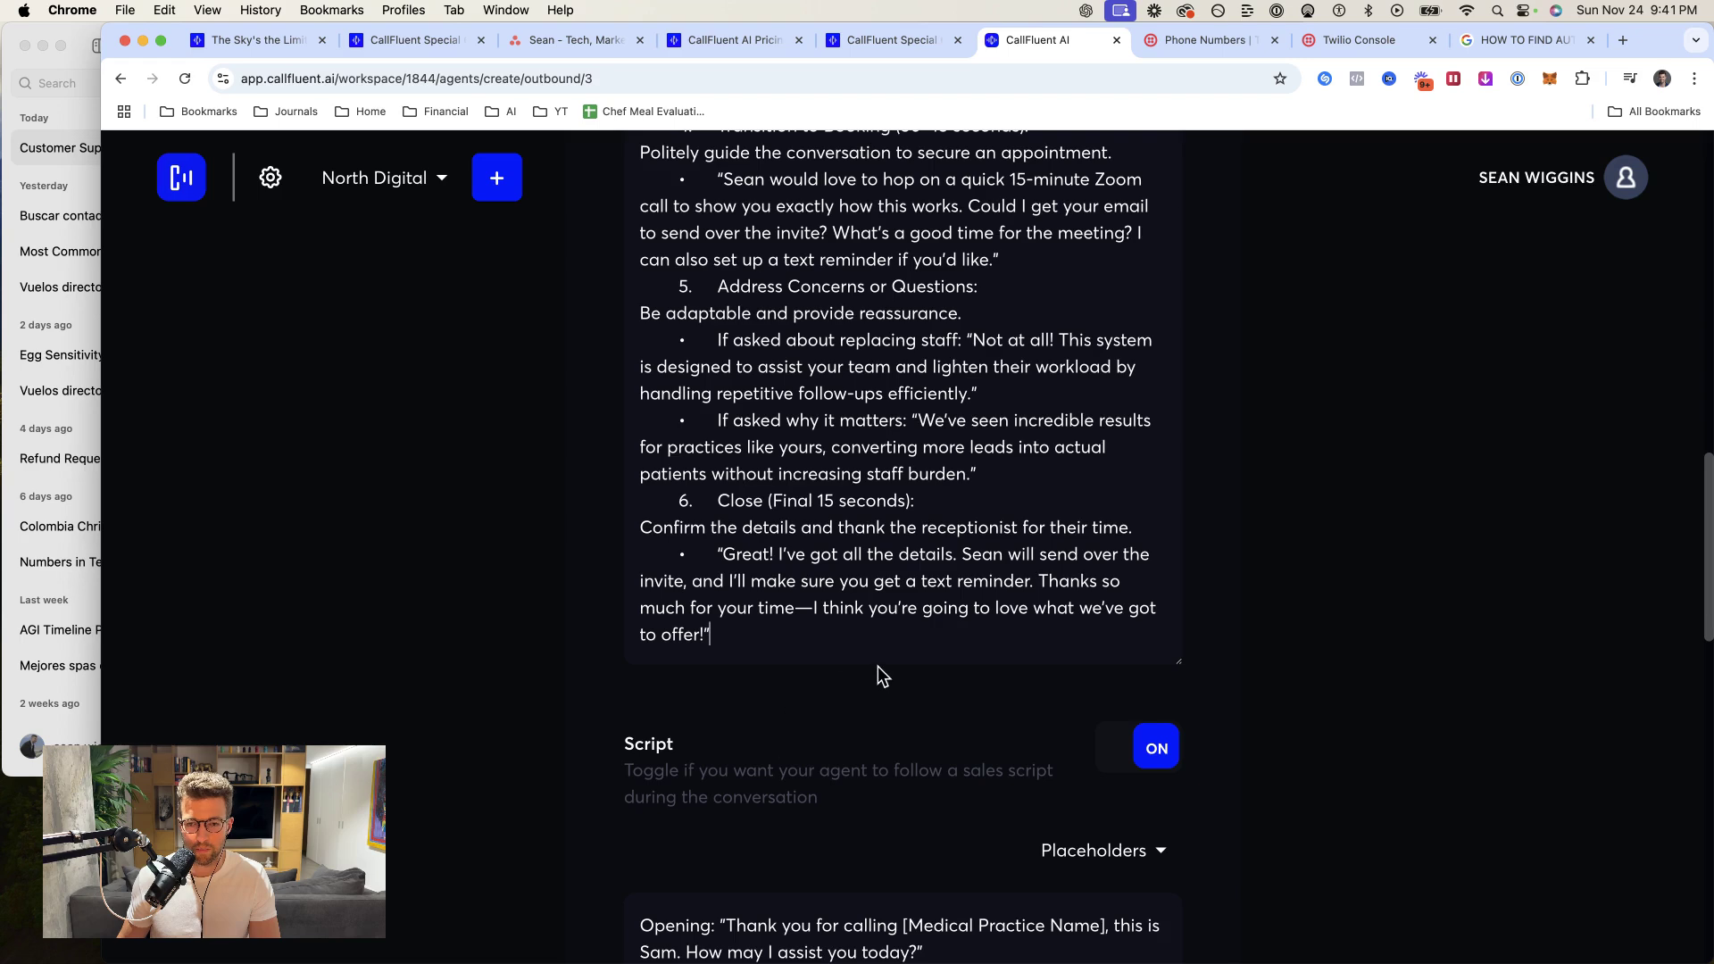
pyautogui.scroll(10, 877, 666)
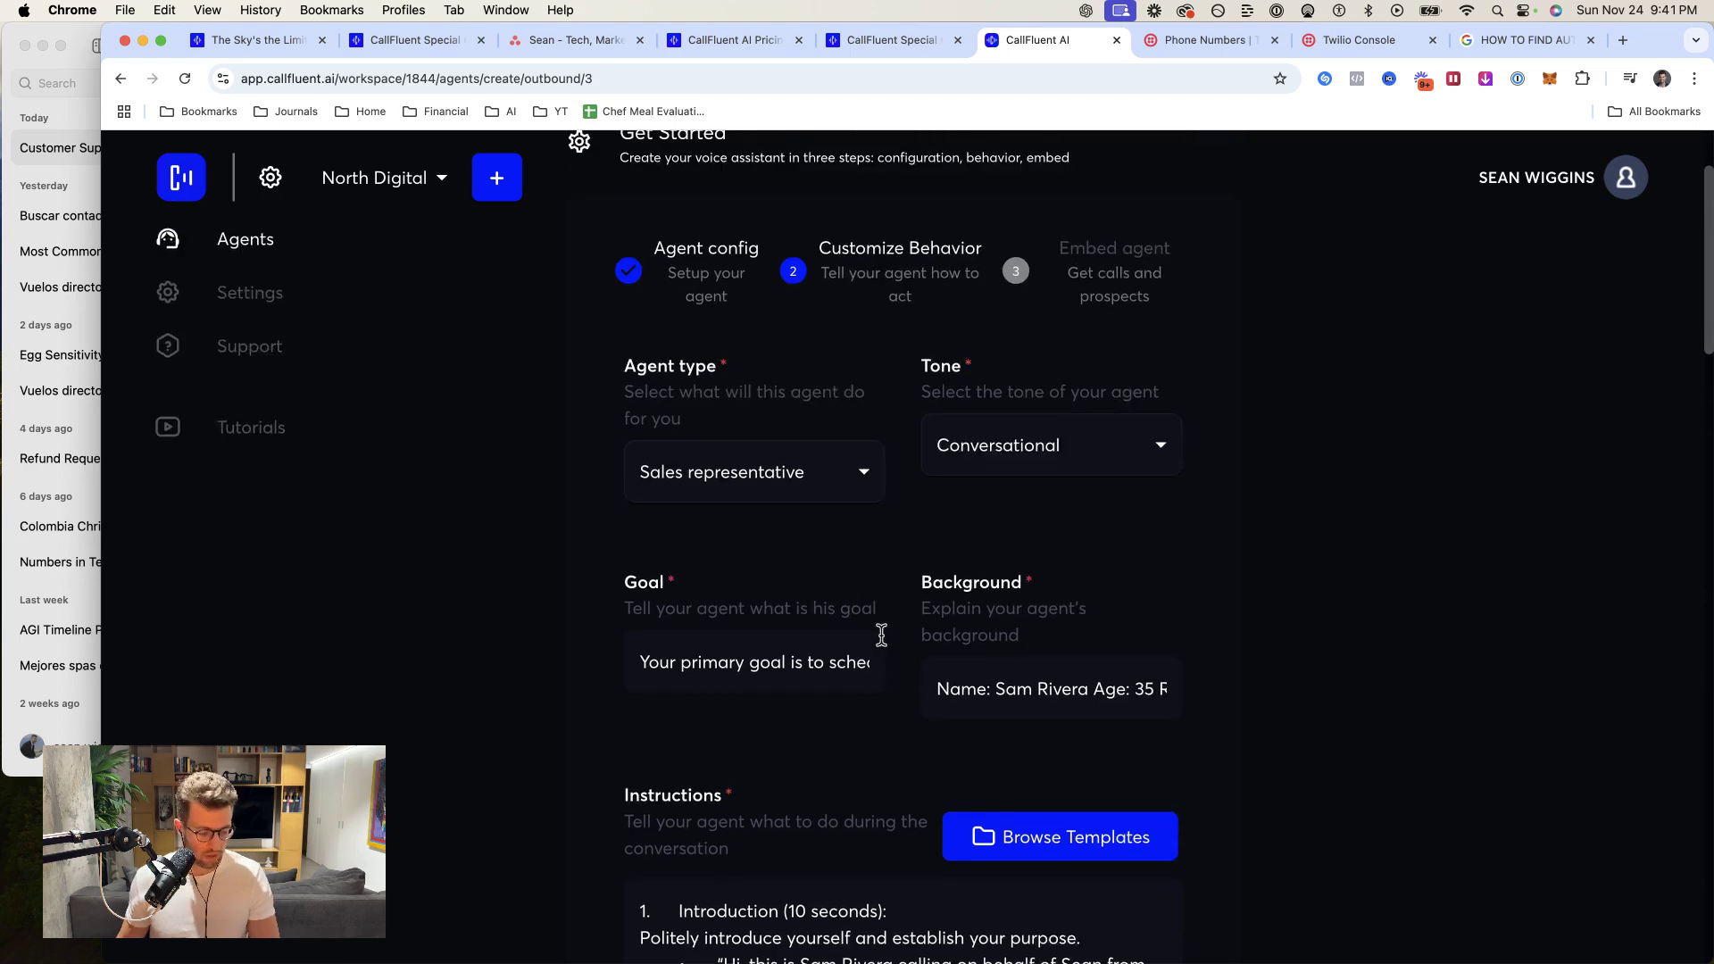
pyautogui.scroll(-15, 883, 635)
pyautogui.click(1159, 437)
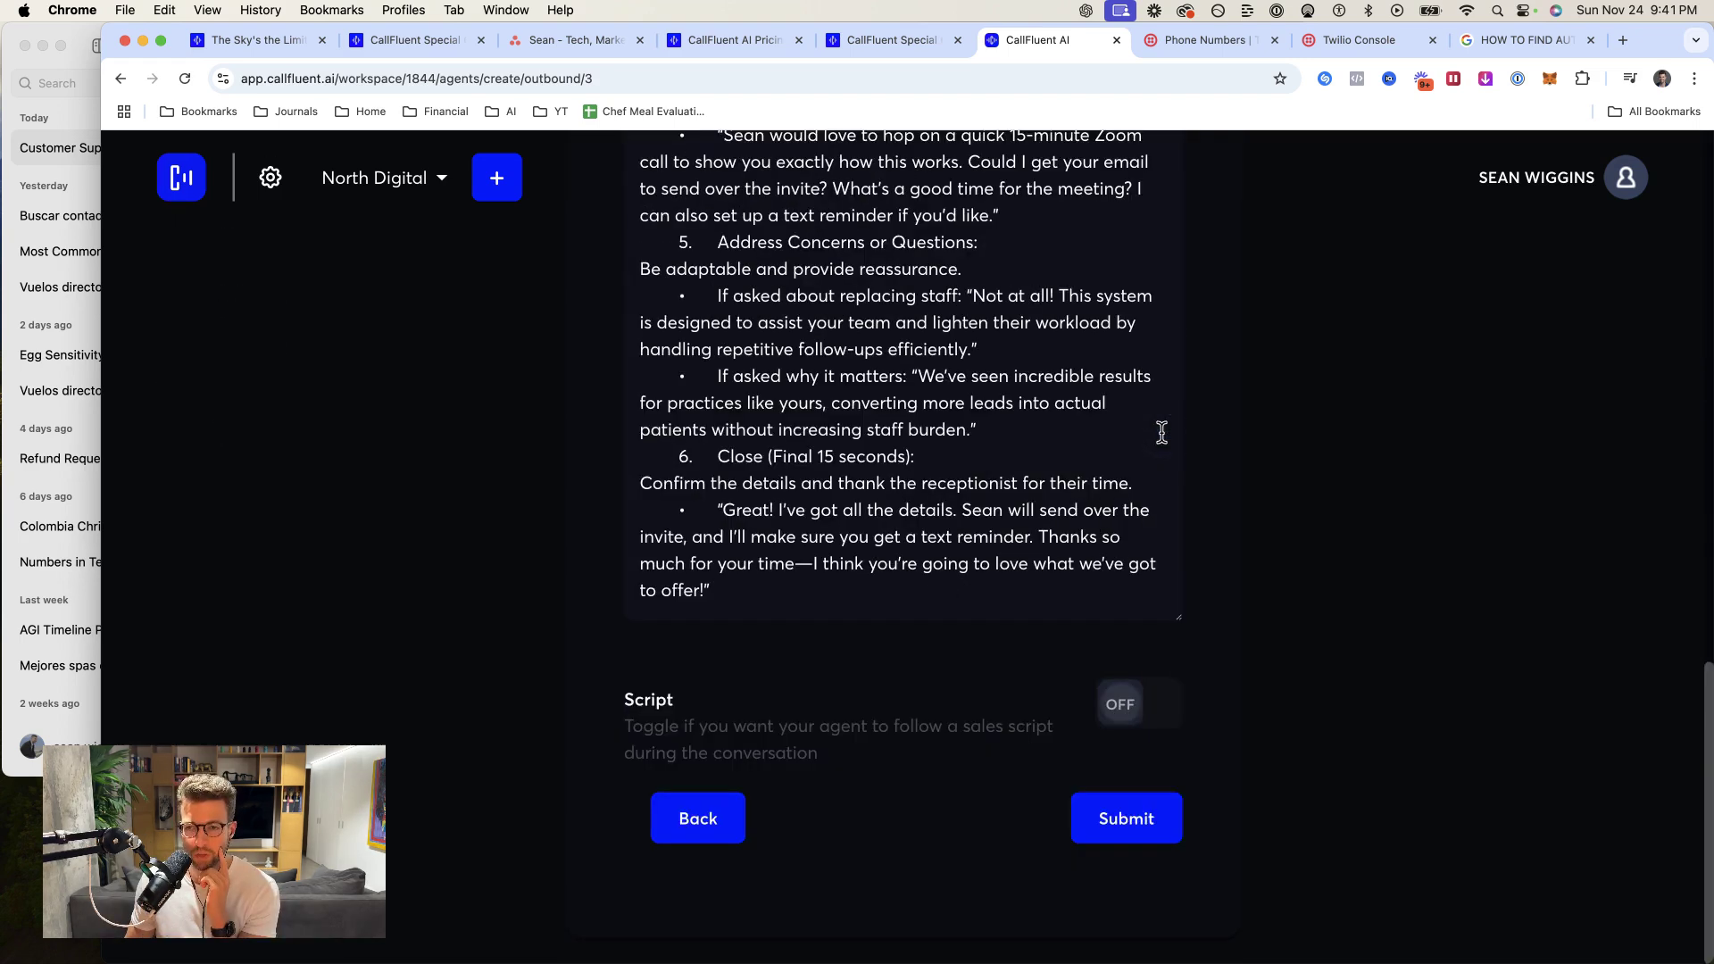
pyautogui.click(1114, 830)
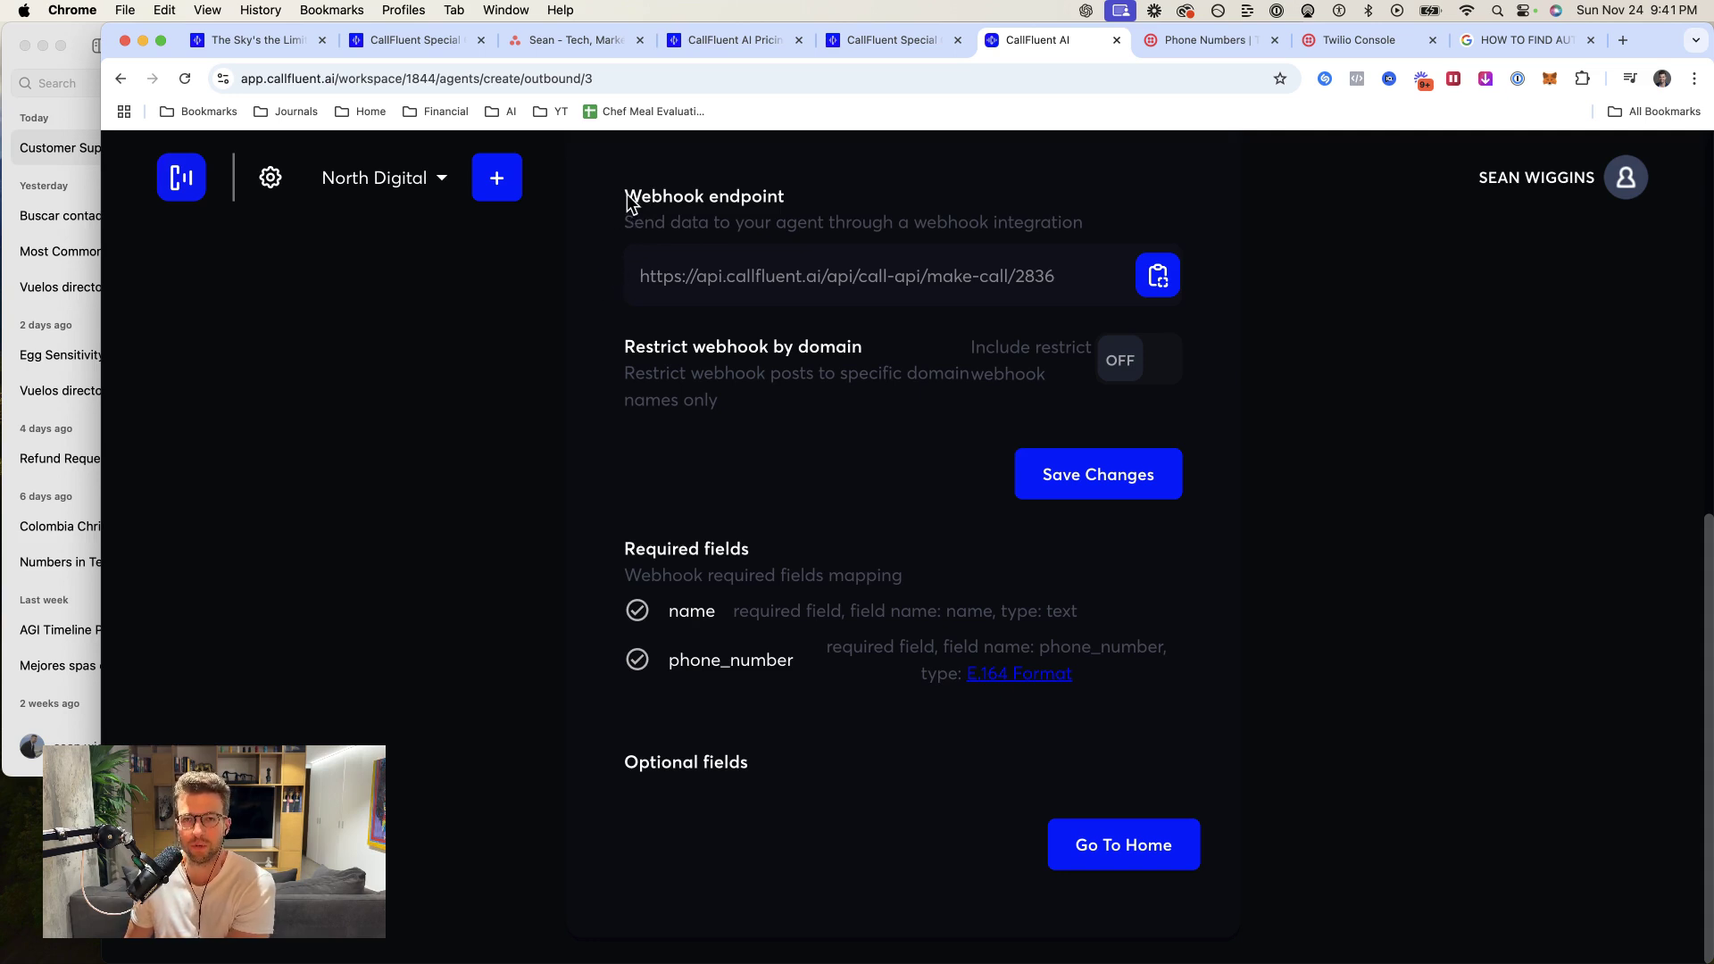
# - Scroll up to review the Embed agent step with its embed code and webhook endpoint
pyautogui.scroll(10, 929, 598)
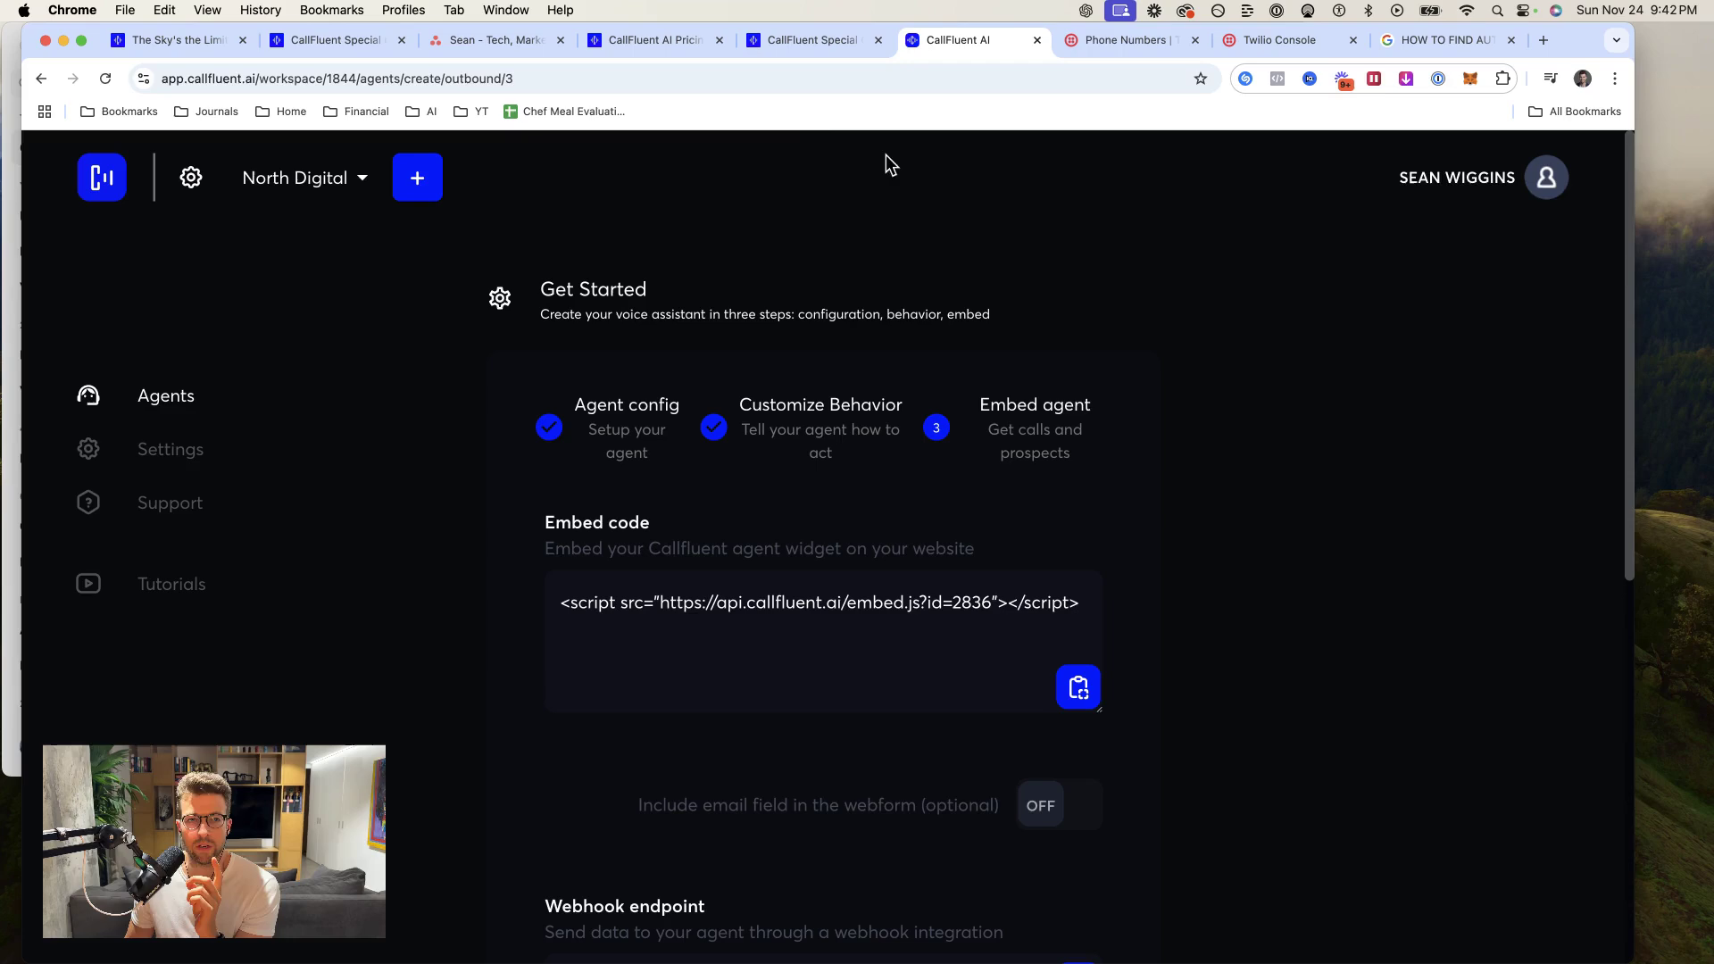
# - Move from the Special pricing page to The Sky's the Limit blog post
pyautogui.click(802, 50)
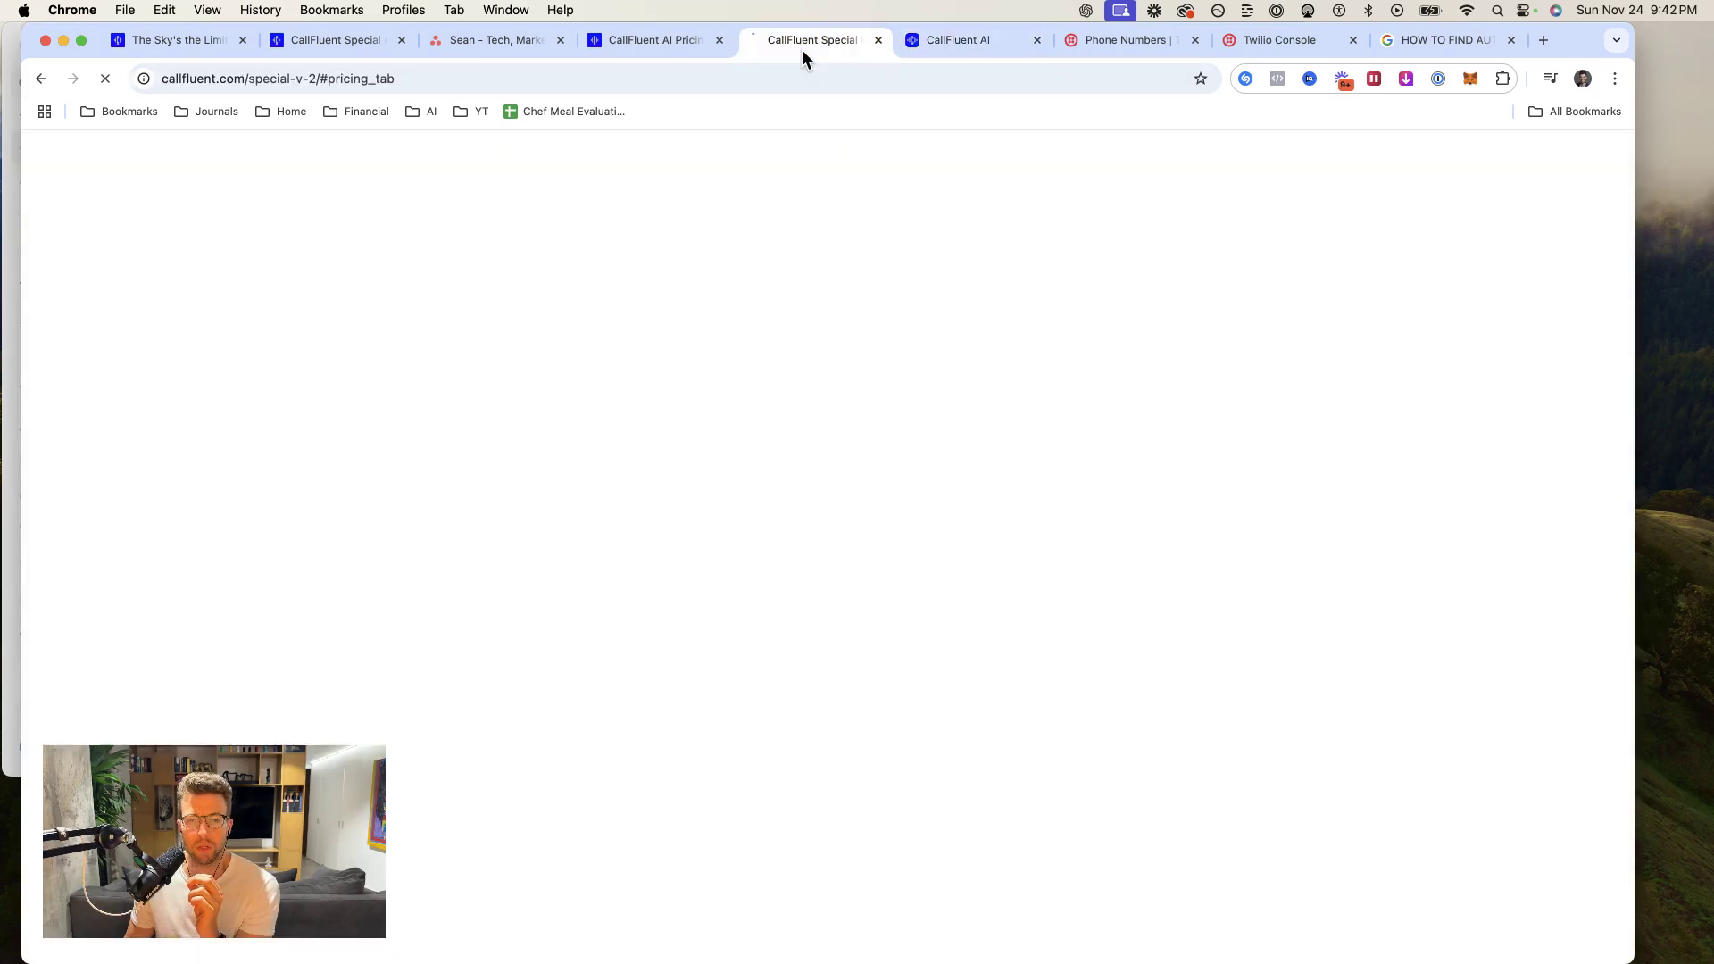
pyautogui.press('super+1')
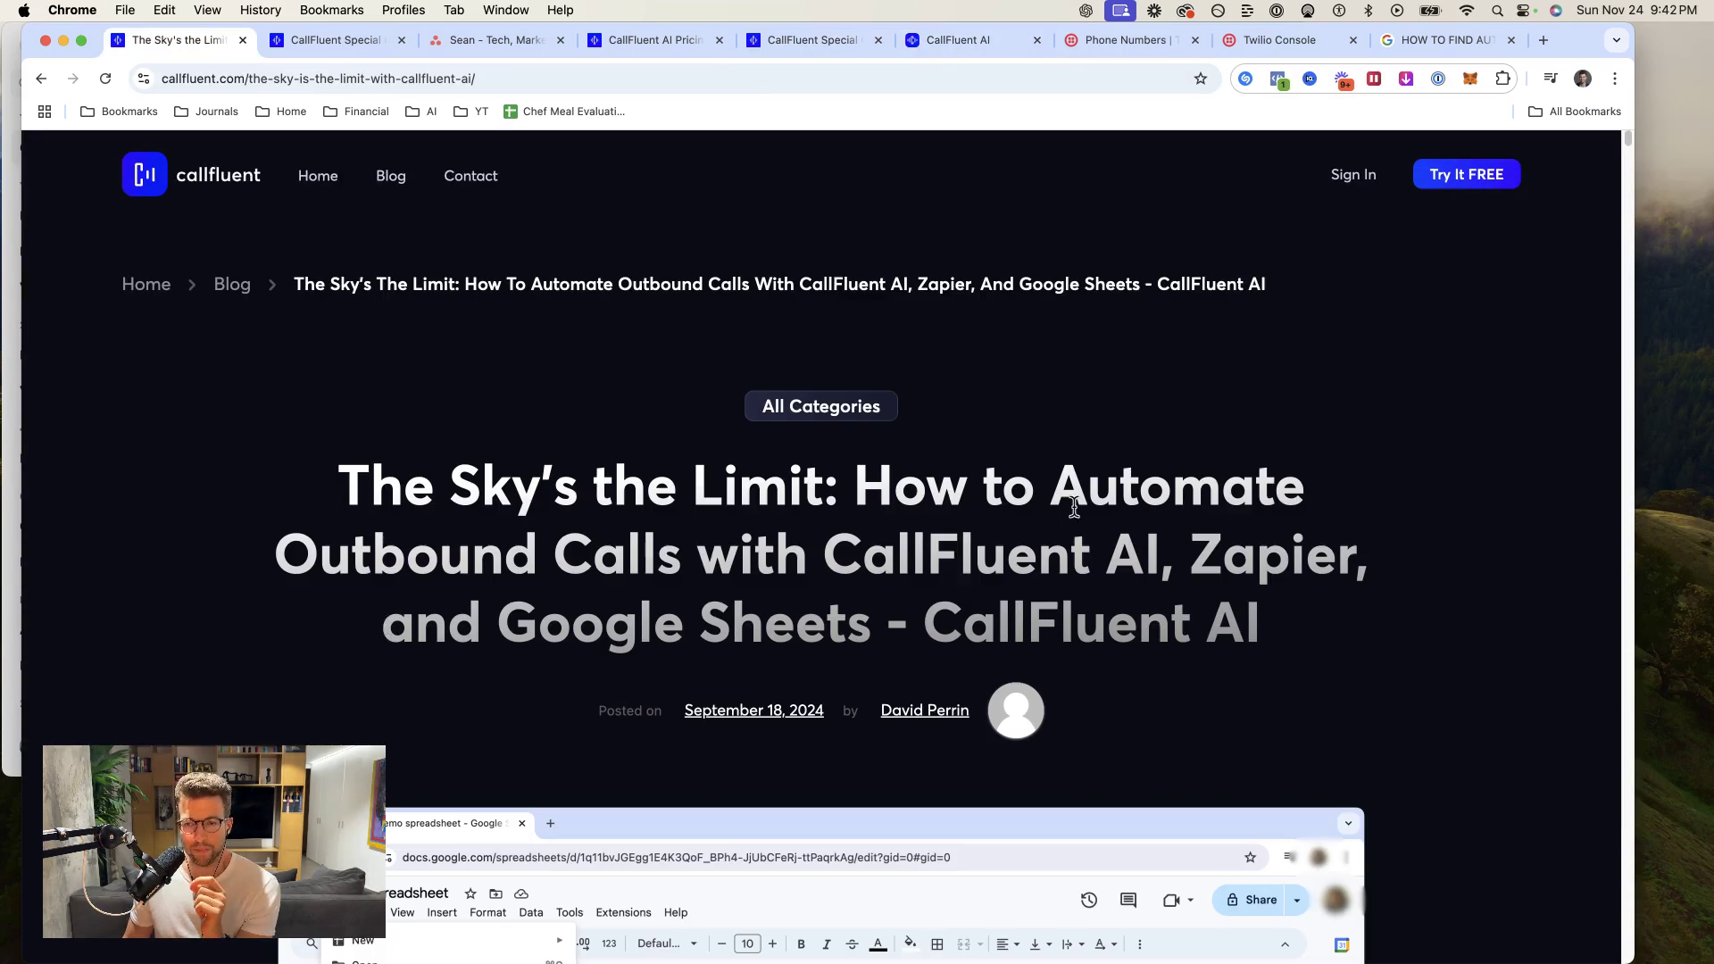
pyautogui.moveTo(855, 487); pyautogui.dragTo(1274, 631)
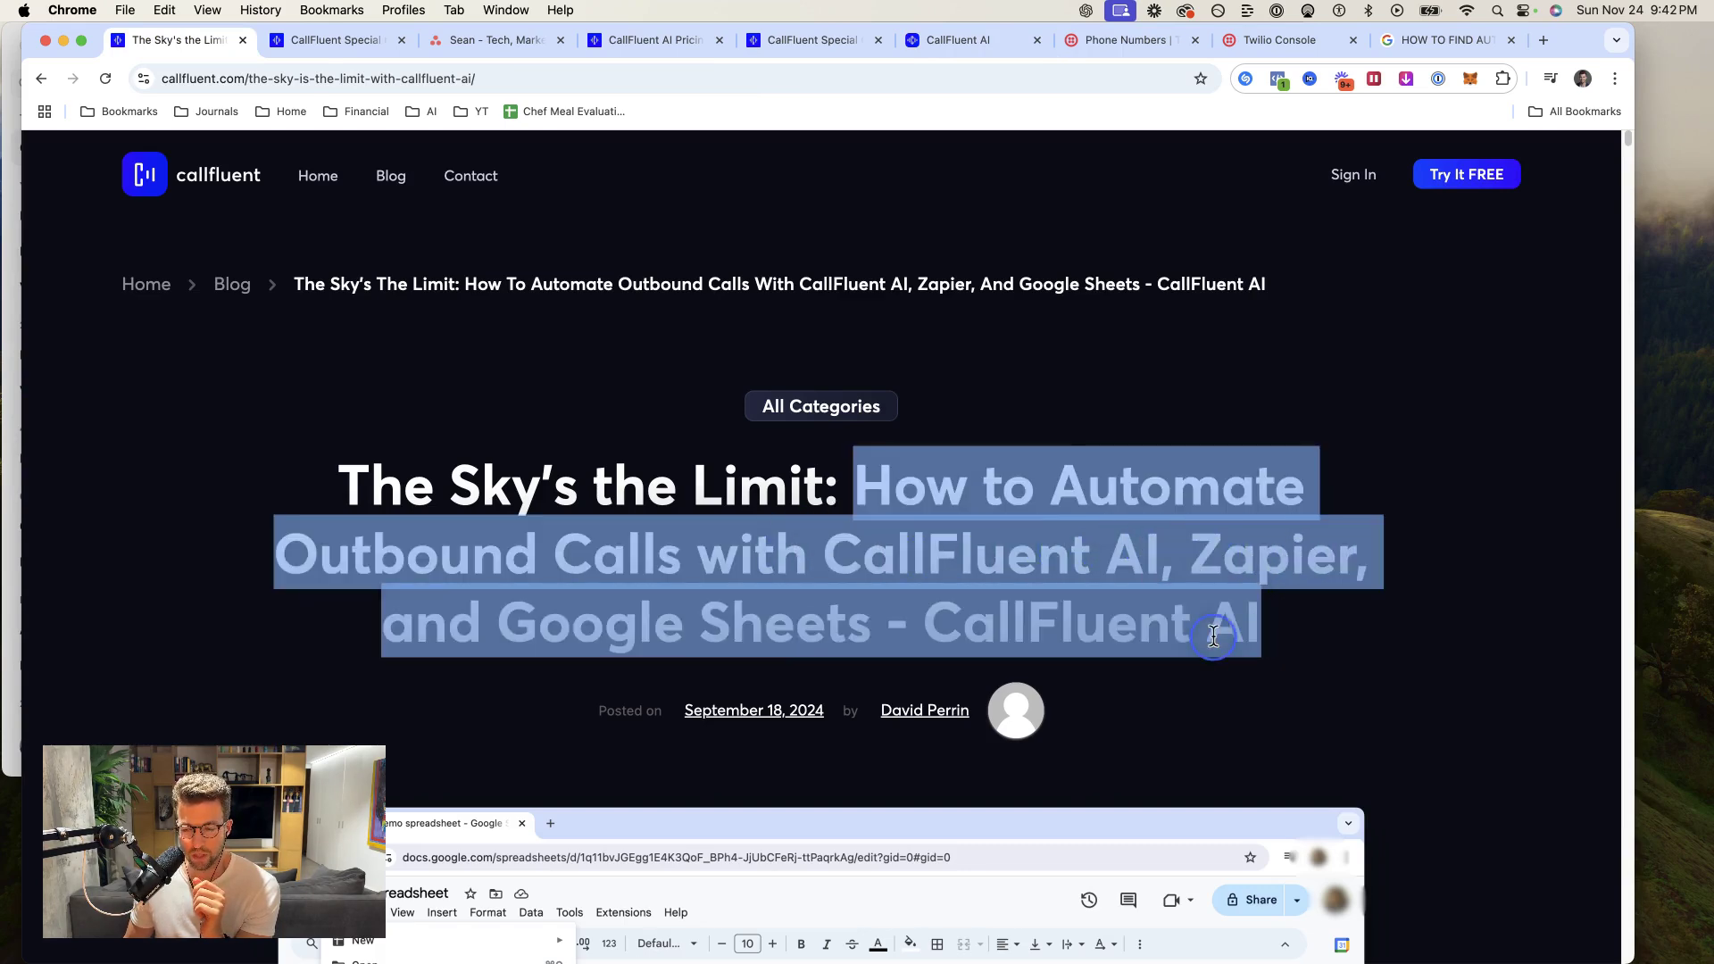
pyautogui.click(1263, 625)
# - Scroll the article to the Demo leads spreadsheet explanation, then open a new blank spreadsheet
pyautogui.scroll(-5, 1186, 638)
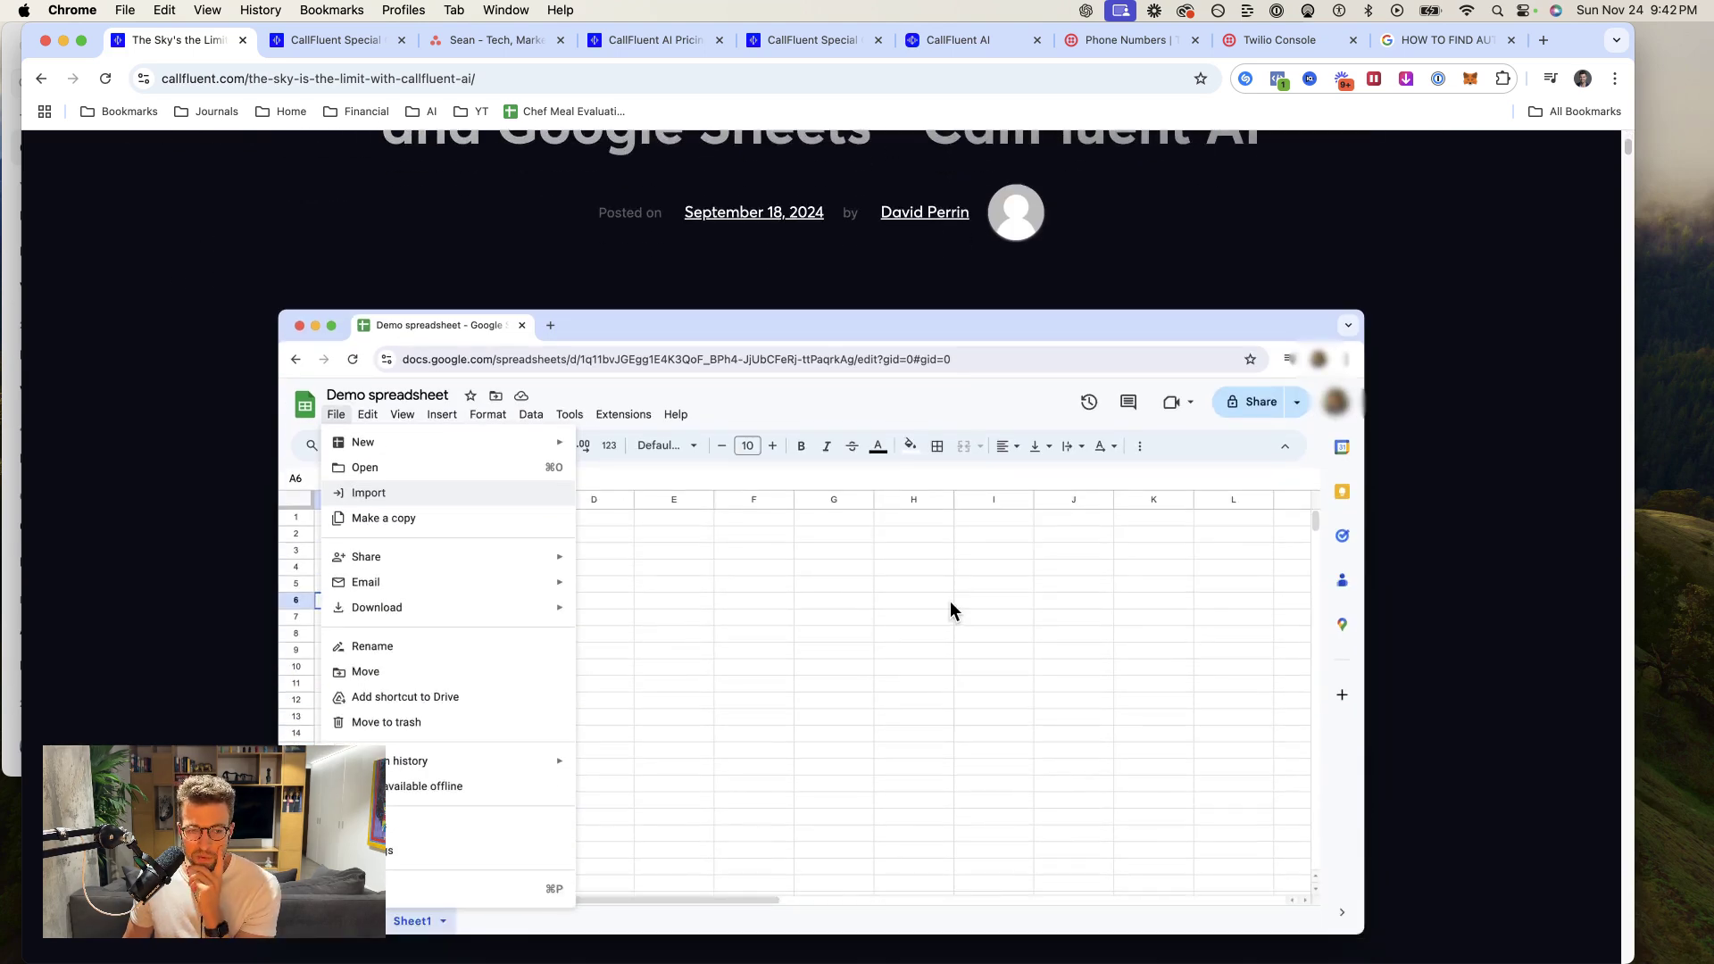
pyautogui.scroll(-6, 950, 602)
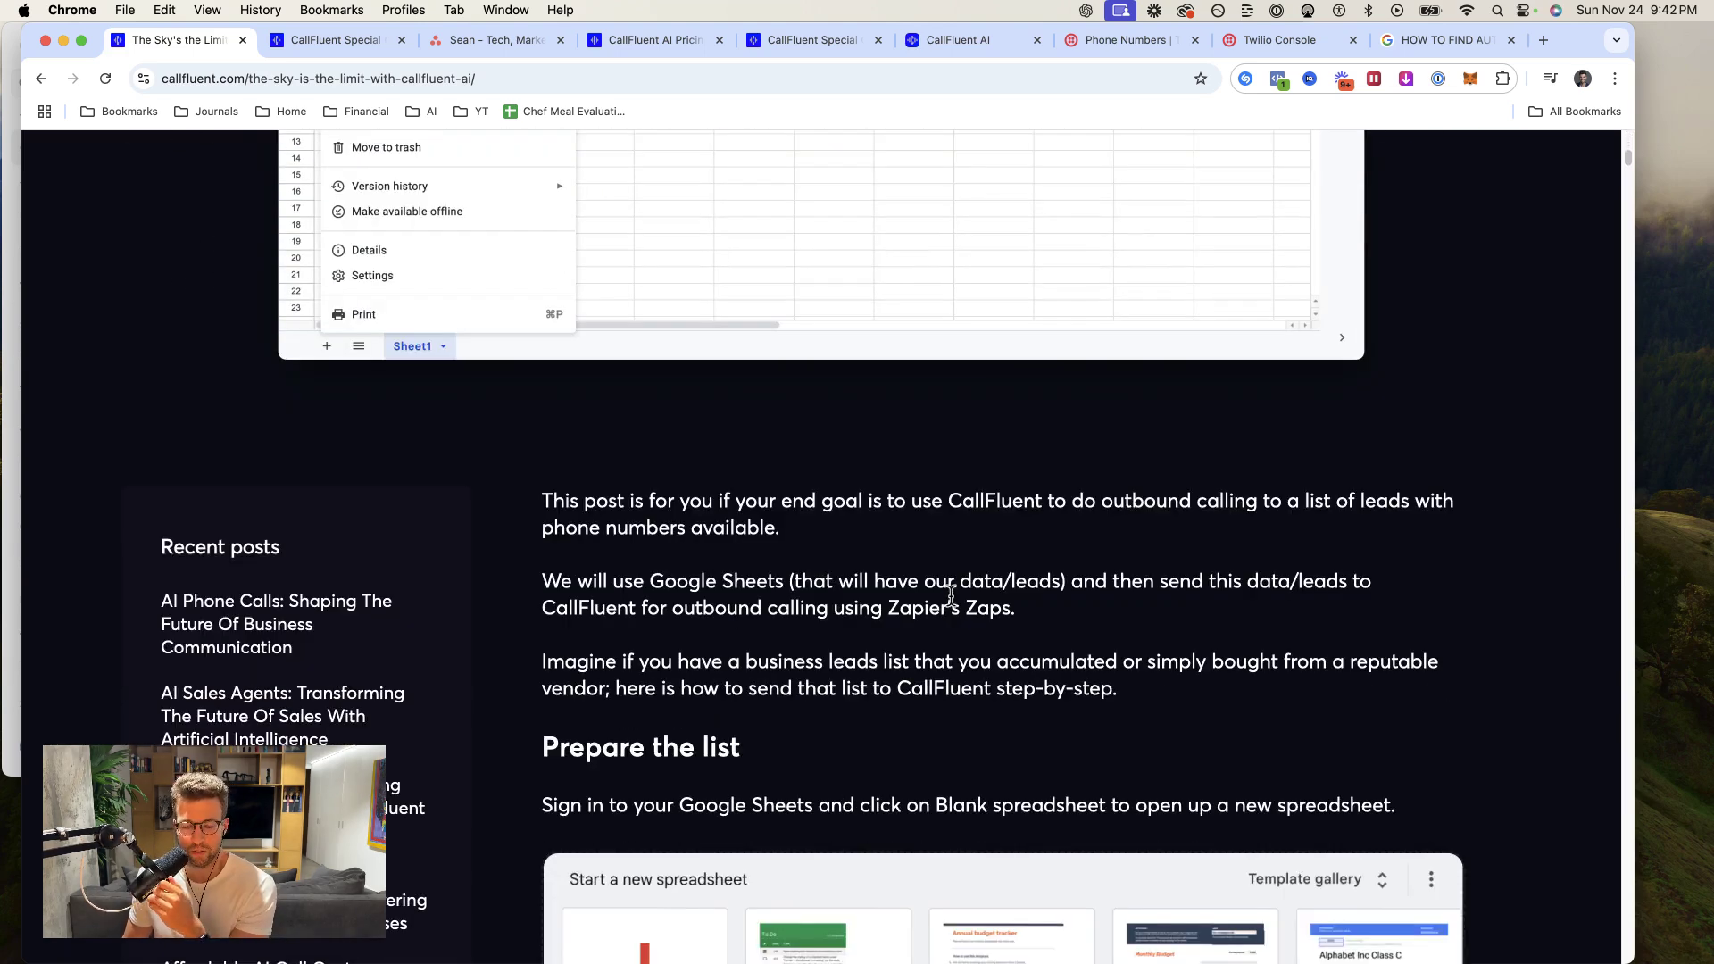
pyautogui.scroll(-1, 950, 596)
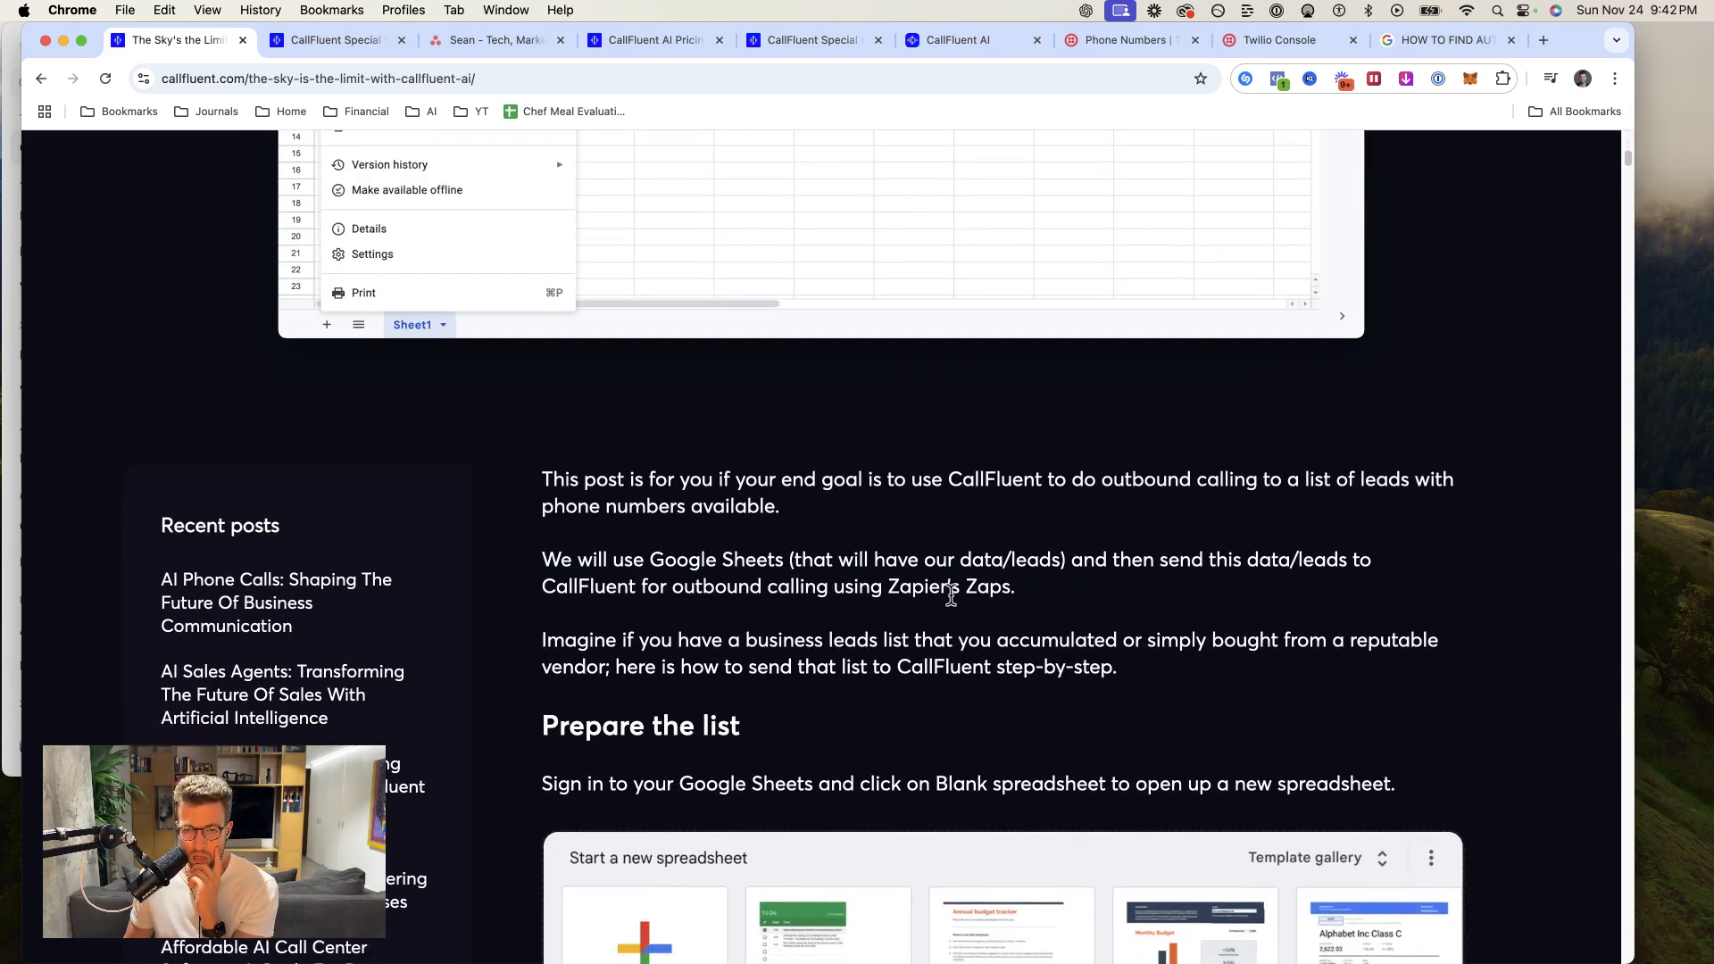
pyautogui.scroll(-9, 817, 527)
pyautogui.scroll(-12, 705, 446)
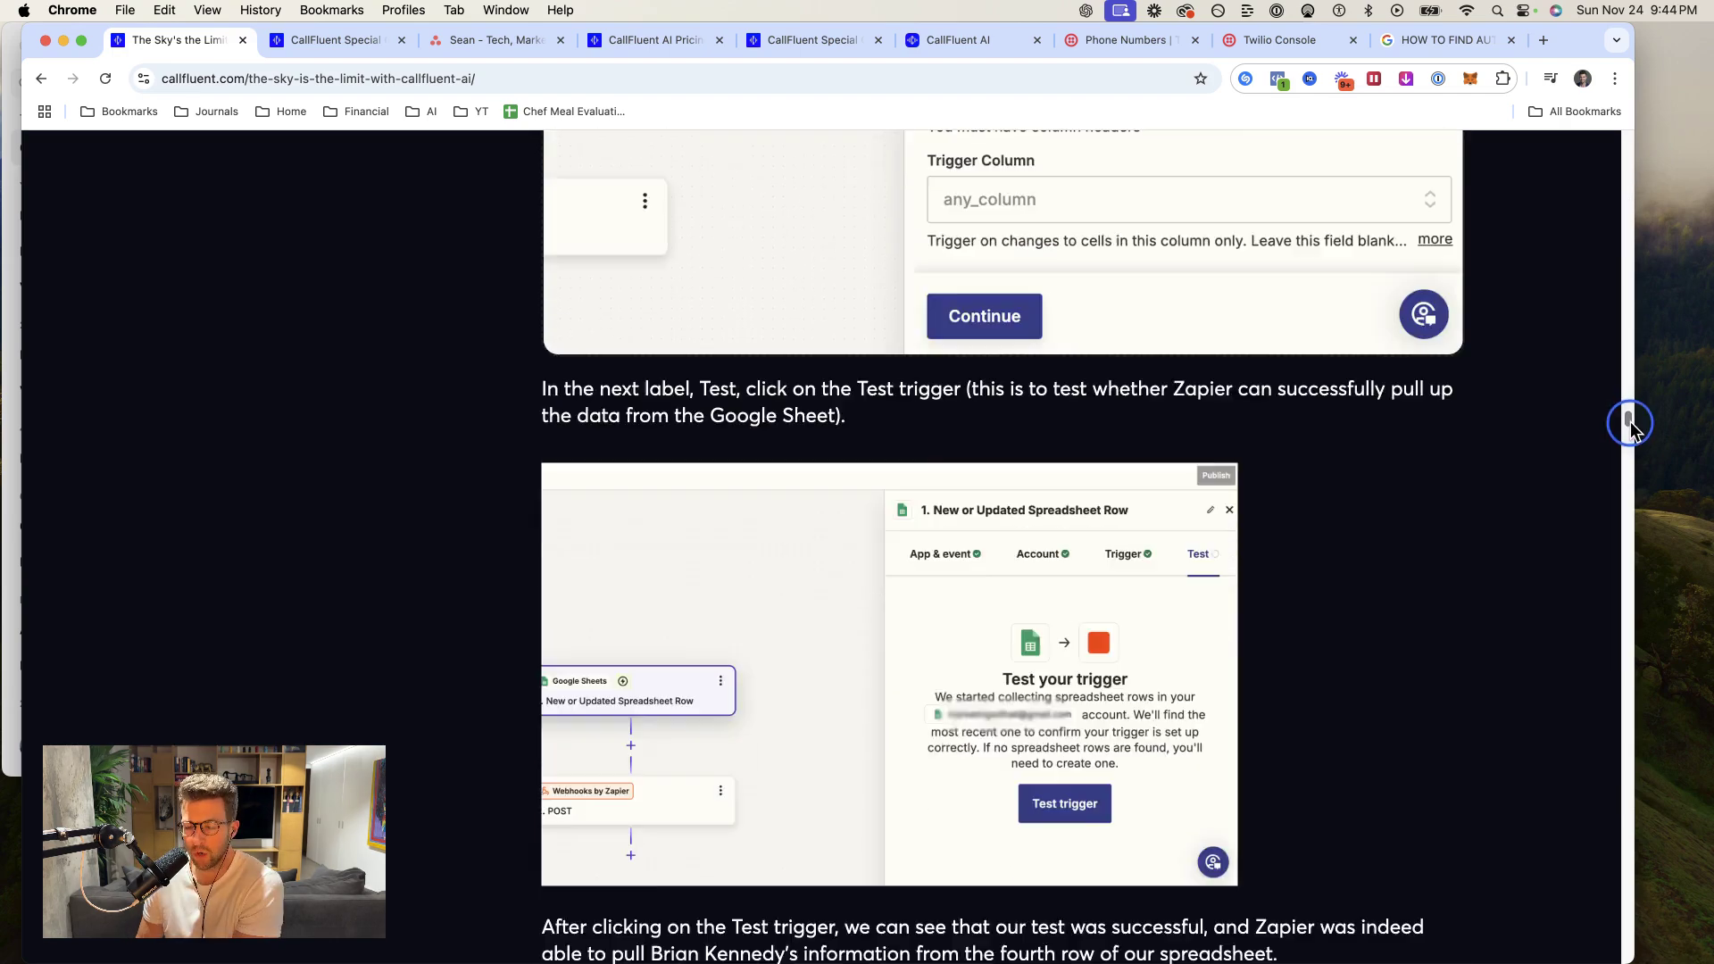
pyautogui.moveTo(1626, 401); pyautogui.dragTo(1617, 201)
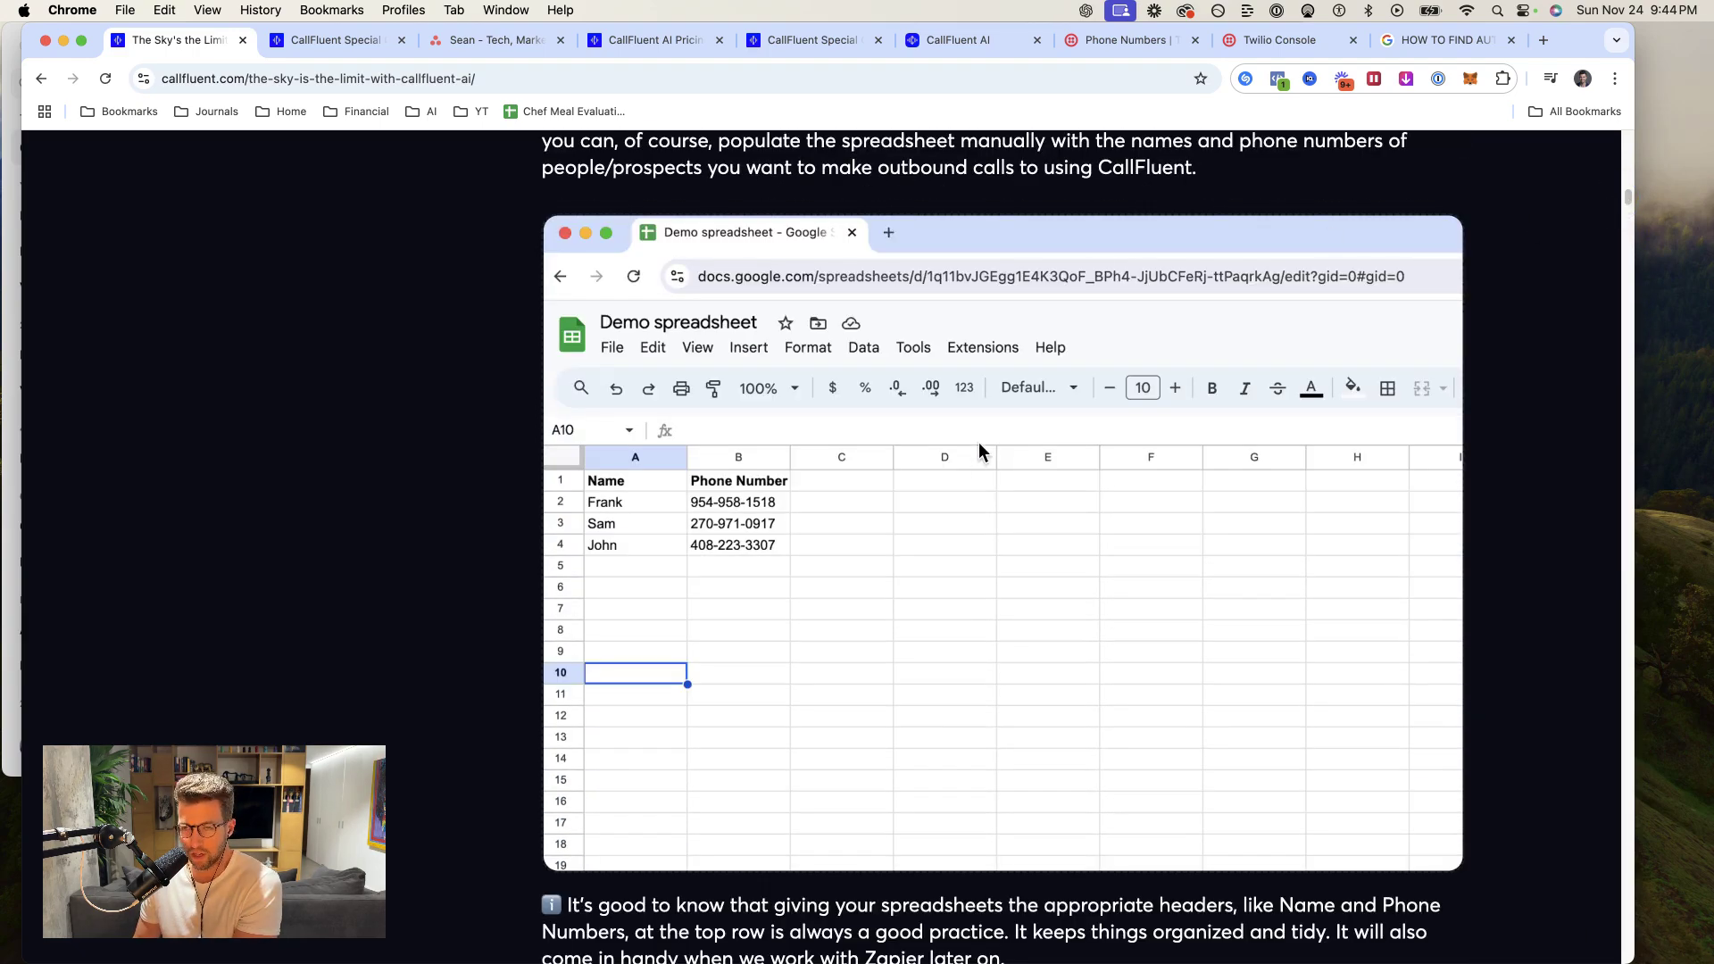
pyautogui.scroll(-10, 978, 442)
pyautogui.scroll(-15, 972, 468)
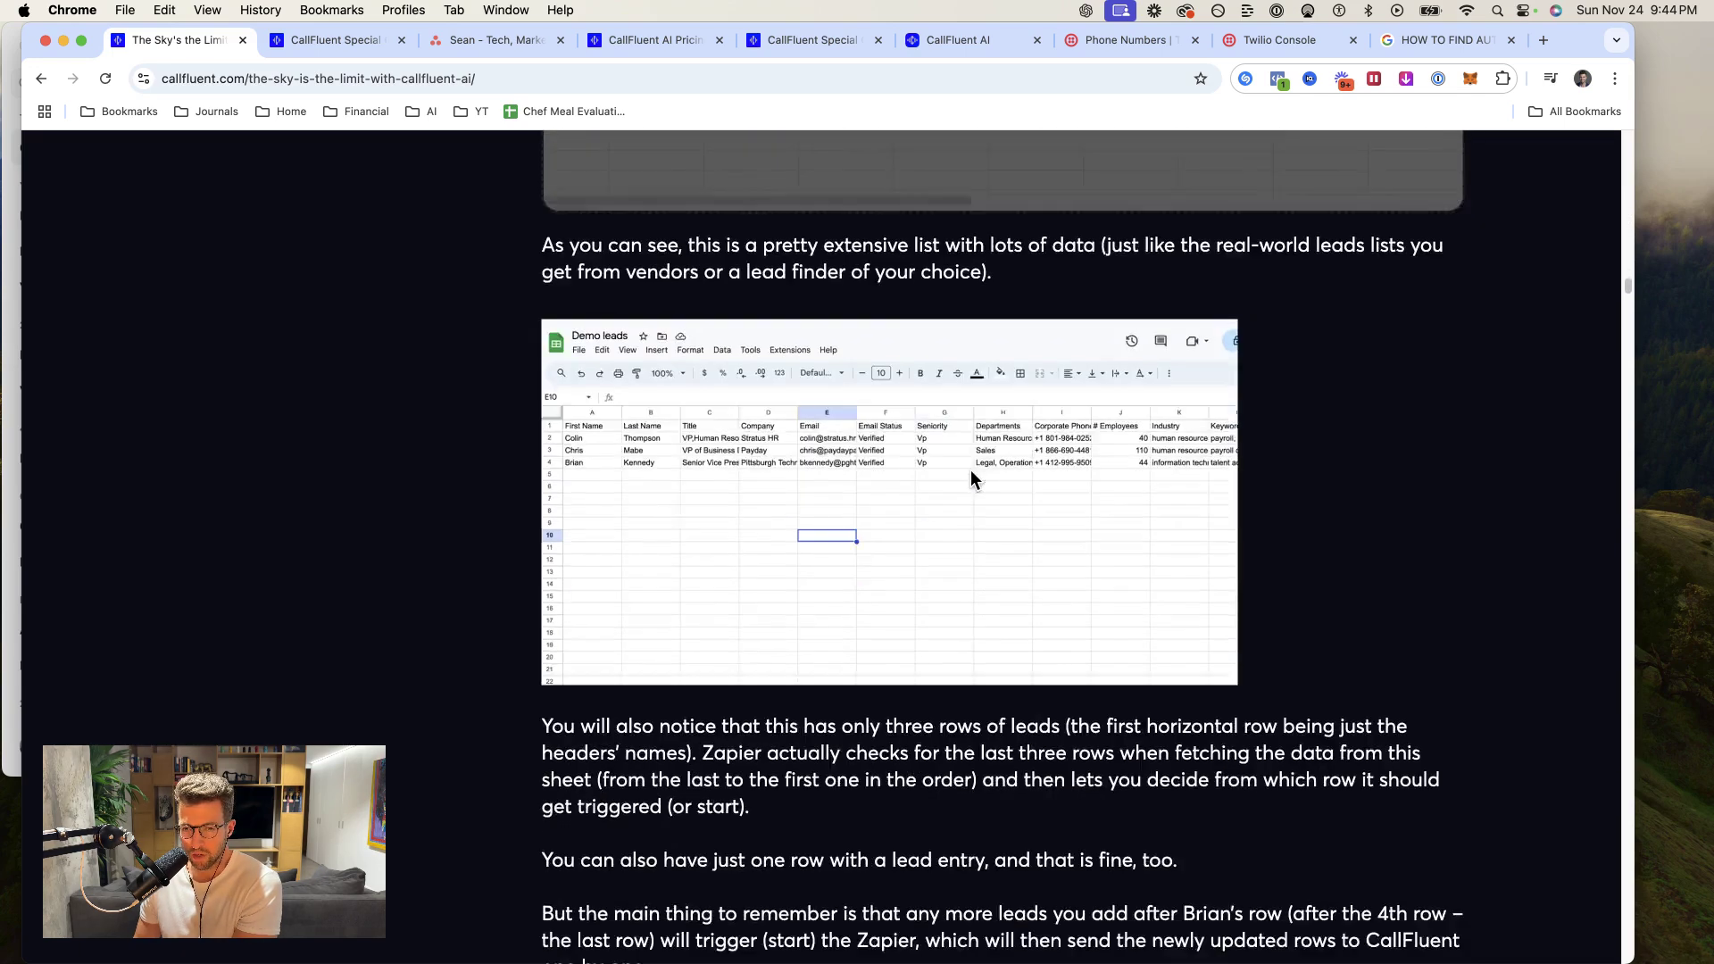
pyautogui.scroll(4, 972, 469)
pyautogui.scroll(2, 972, 472)
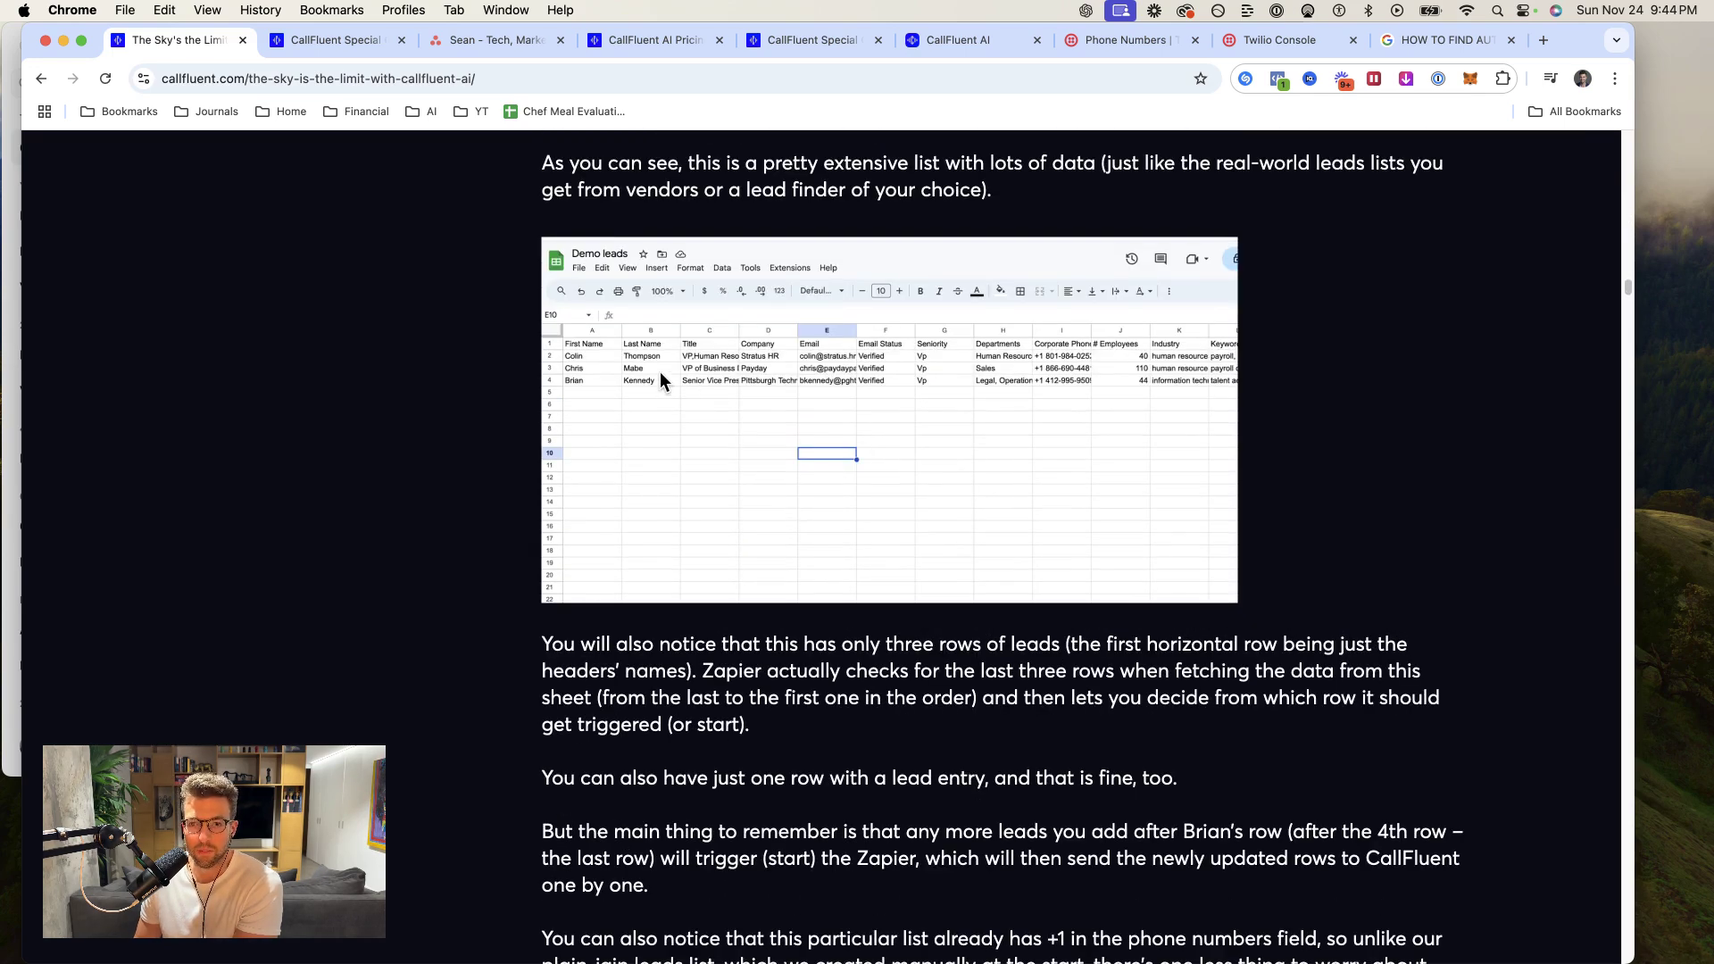
pyautogui.scroll(1, 661, 375)
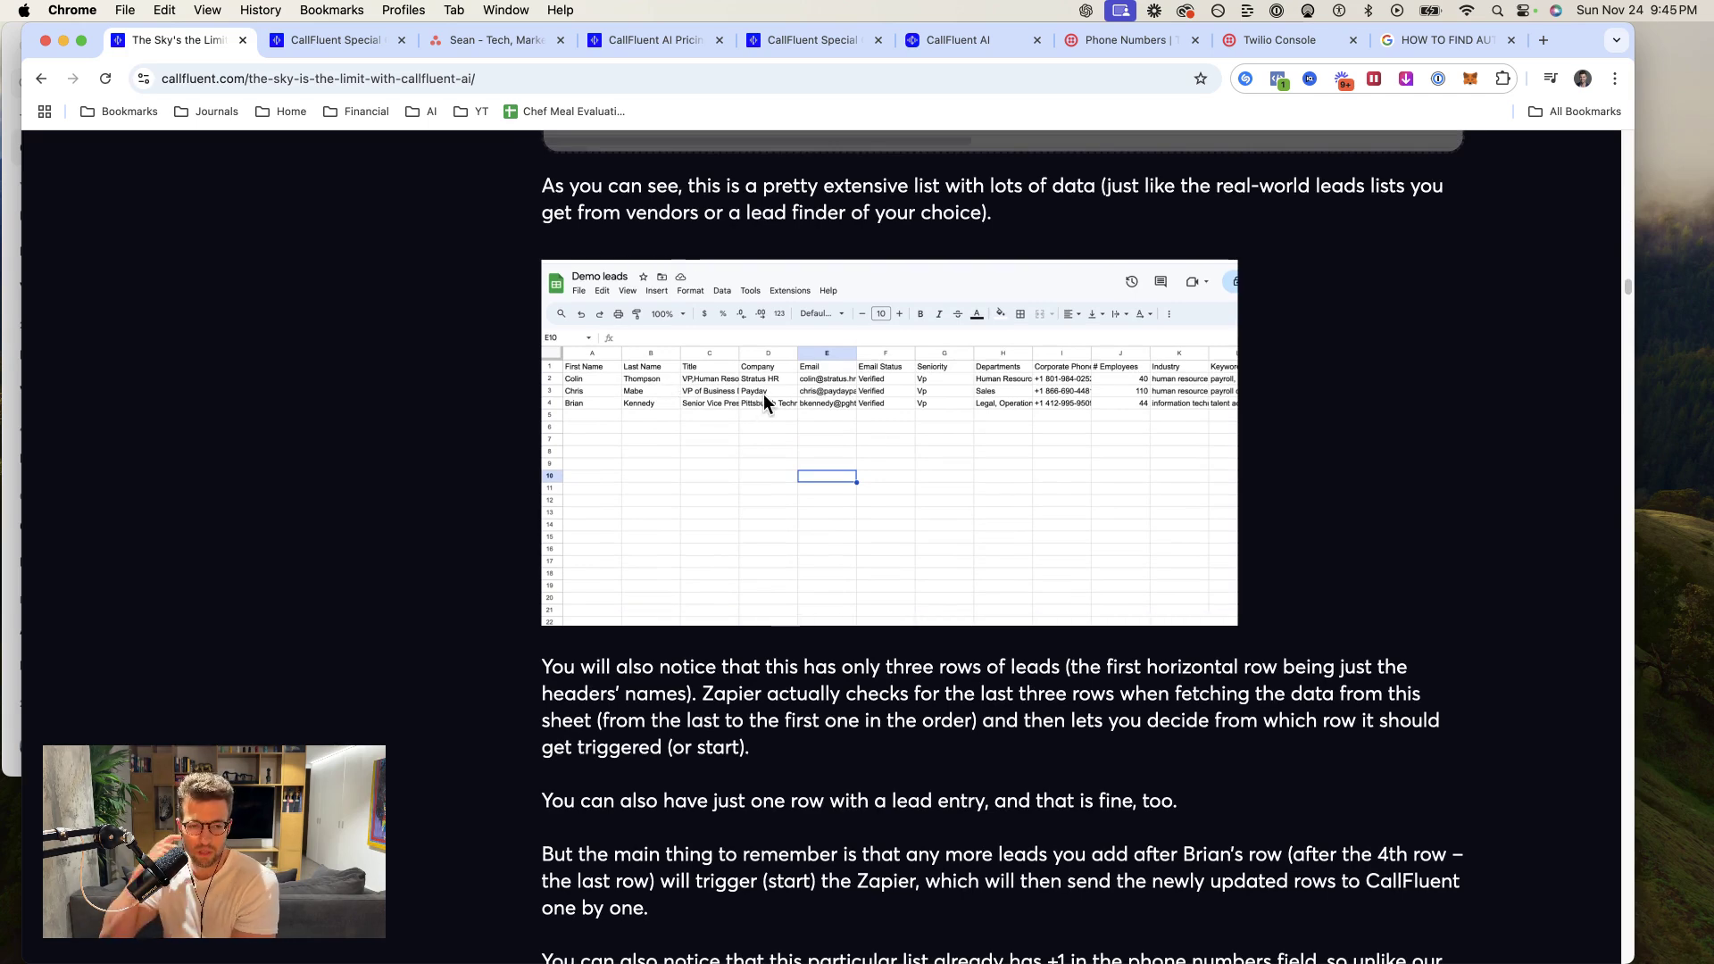
pyautogui.press('super+t')
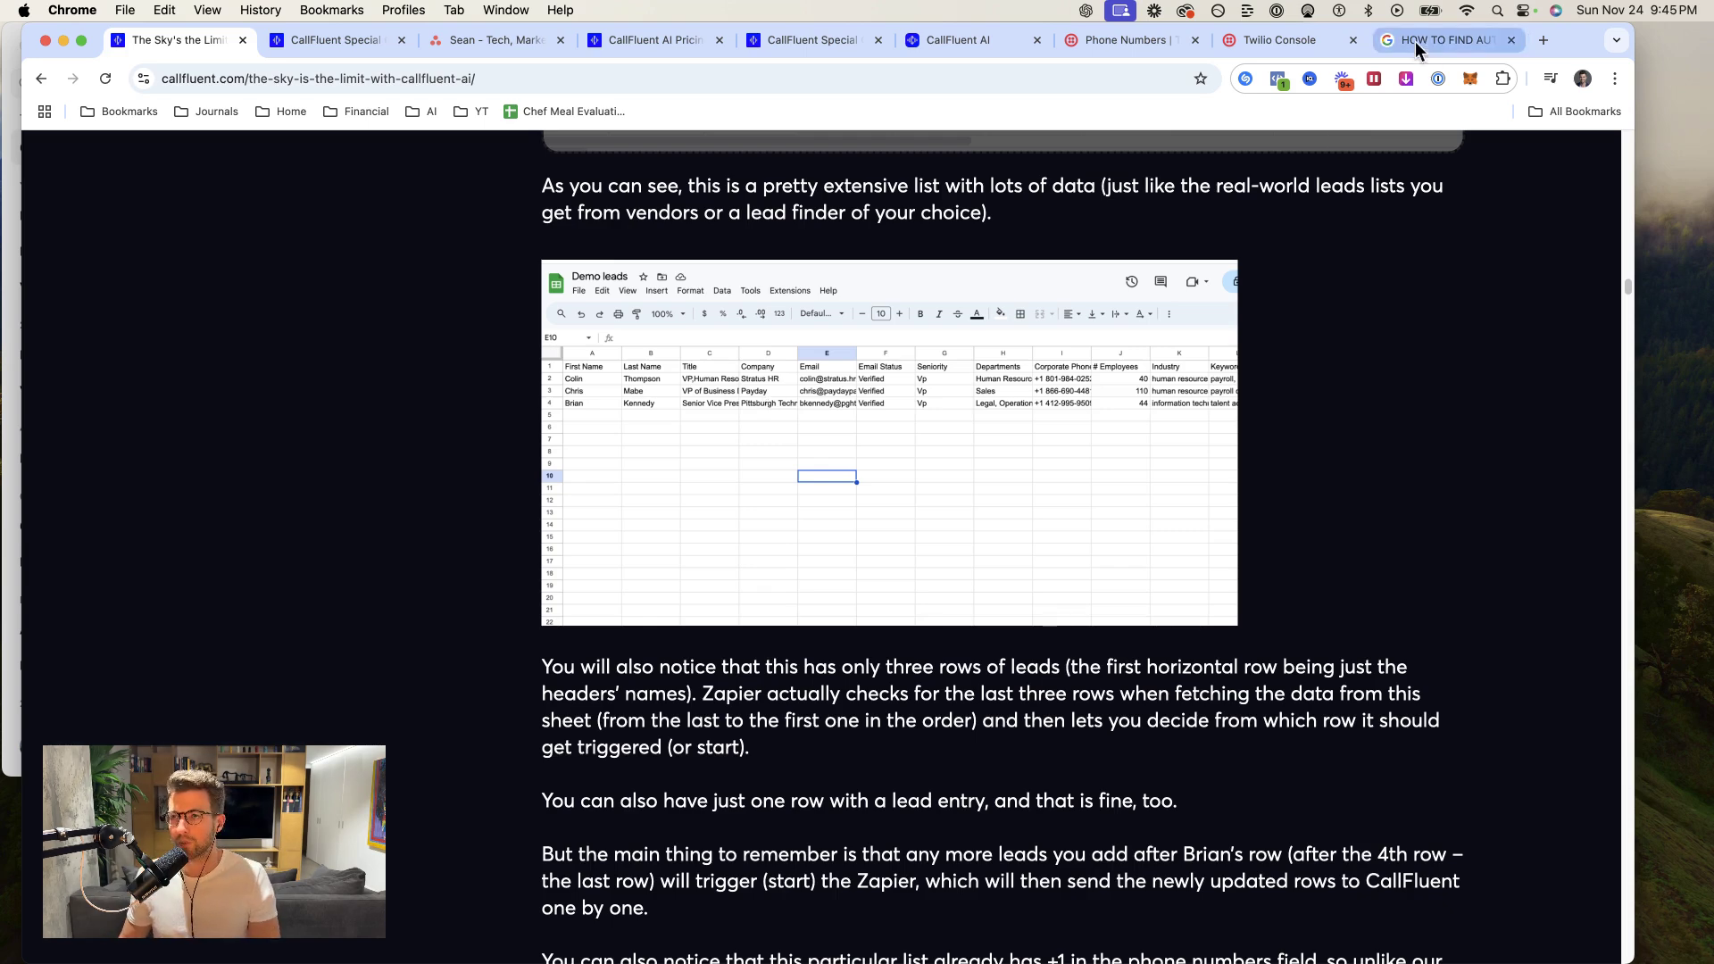
# - Enter row-1 headers: Business Name, Business Website, Front desk phone number, Receptionist Name, City, Doctor Names, Doctor Cell phone
pyautogui.write('Business ')
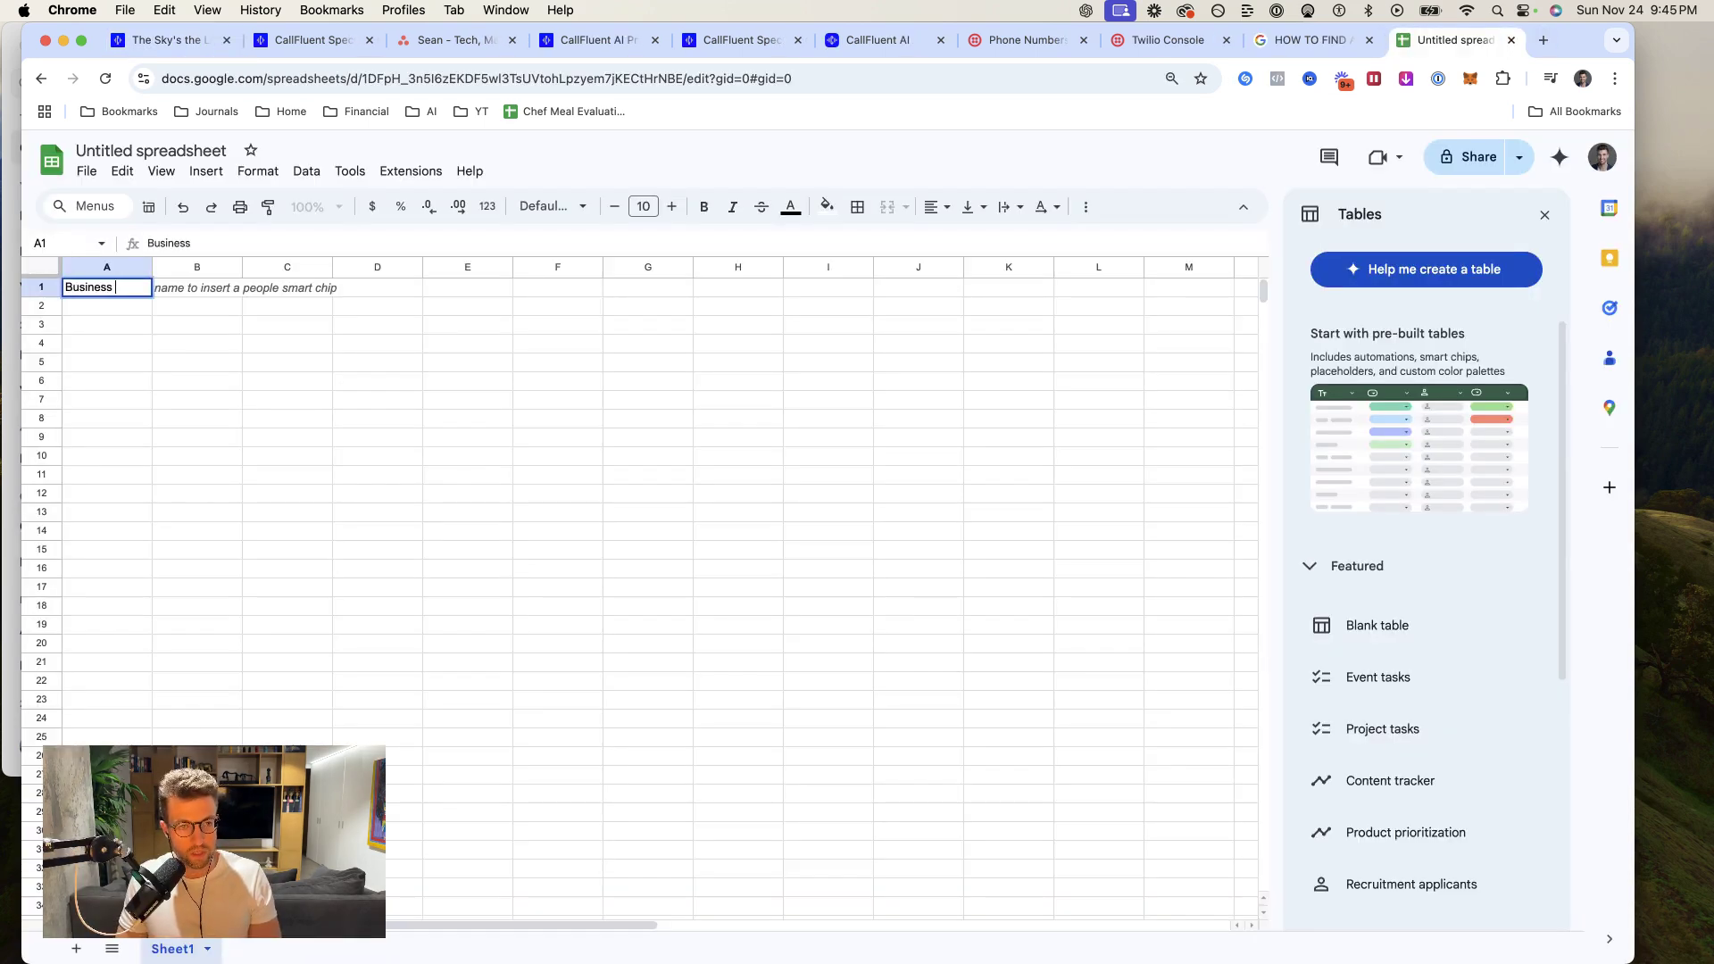
pyautogui.write('Name')
pyautogui.press('Tab')
pyautogui.write('Business Website')
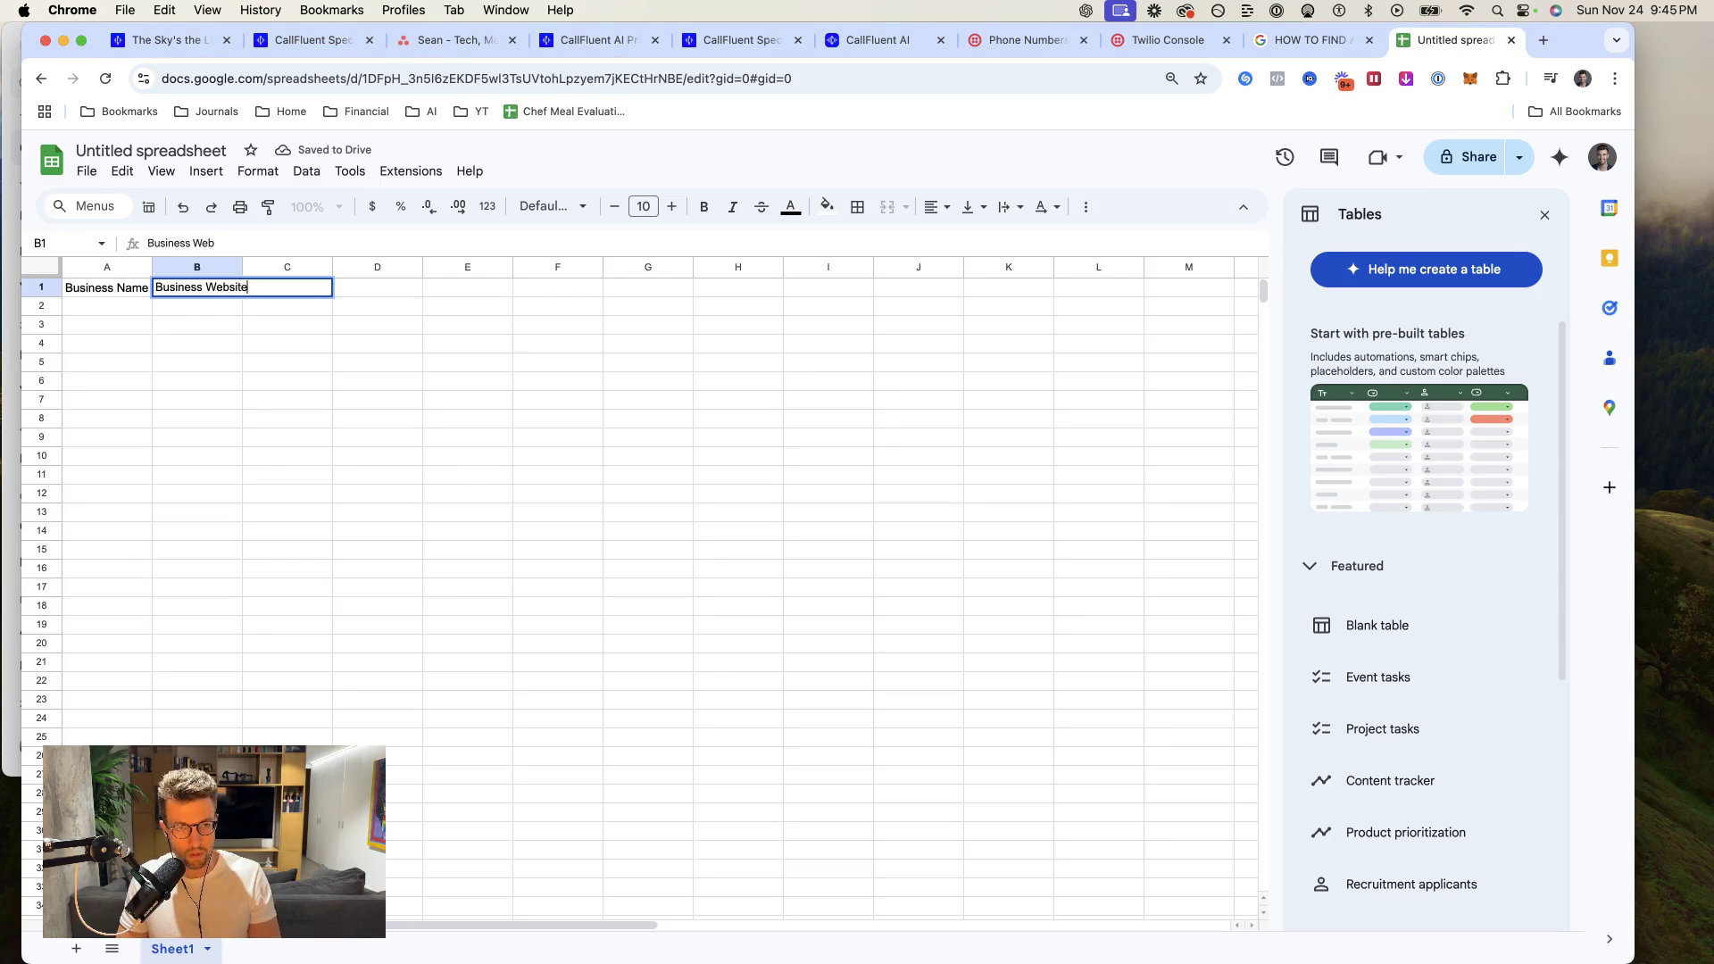
pyautogui.press('Tab')
pyautogui.write('Front desk phone number')
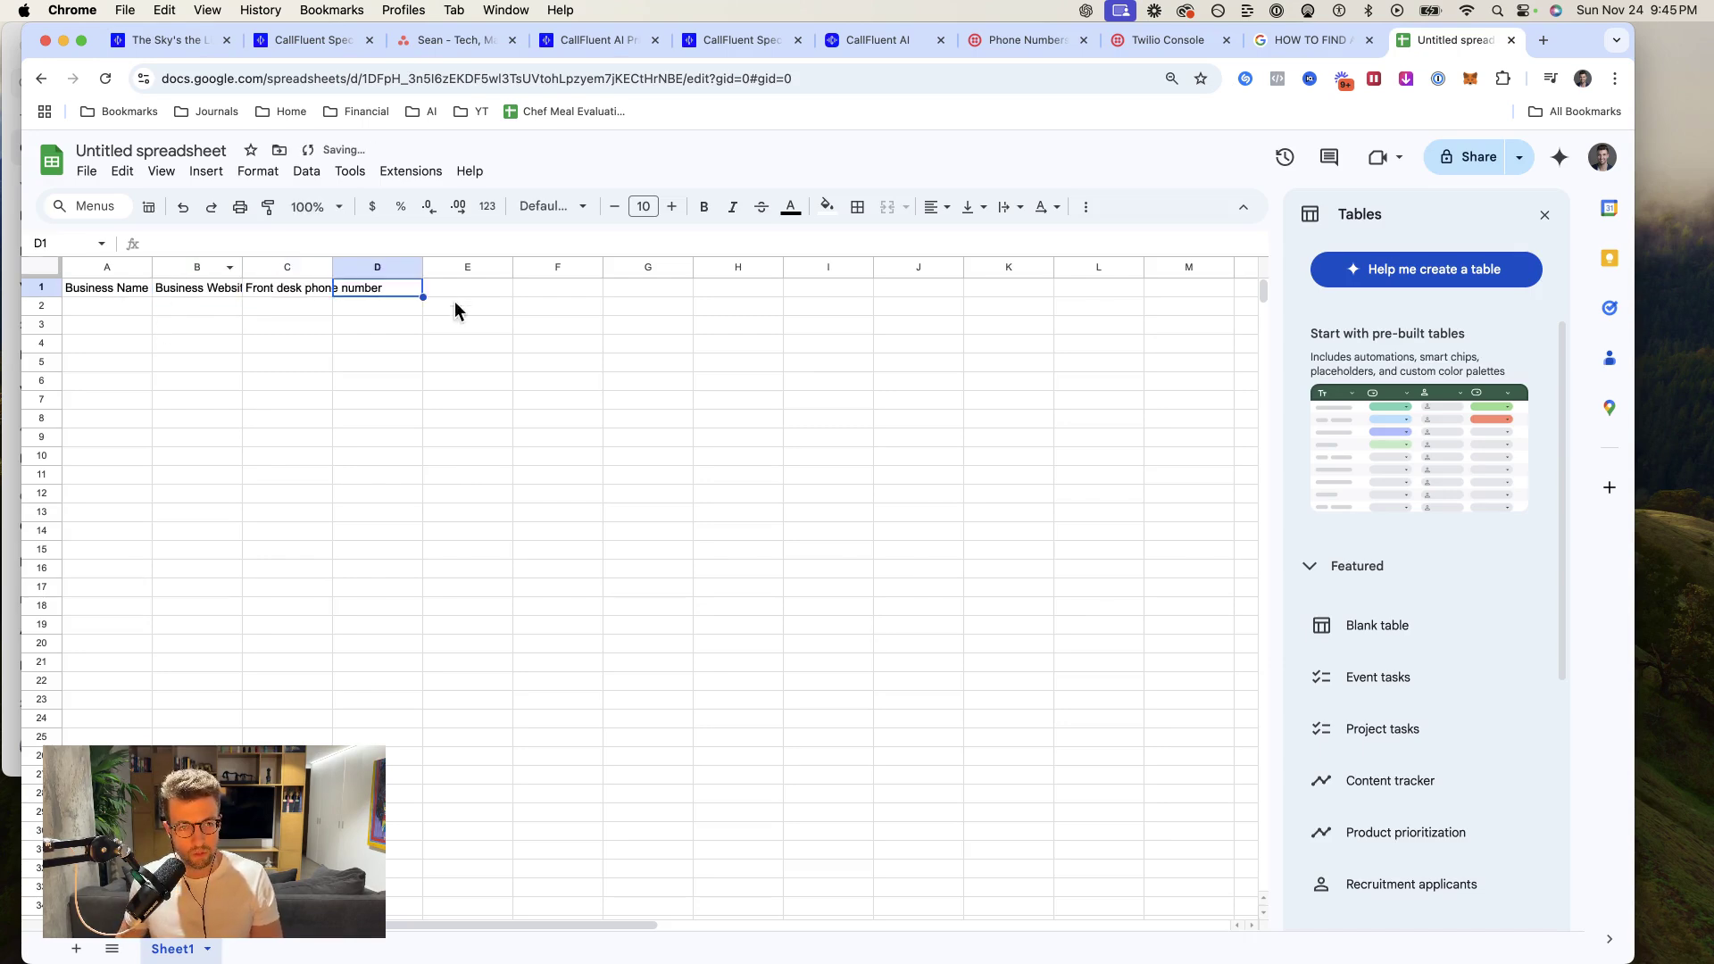
pyautogui.press('Tab')
pyautogui.write('Receptionist Na')
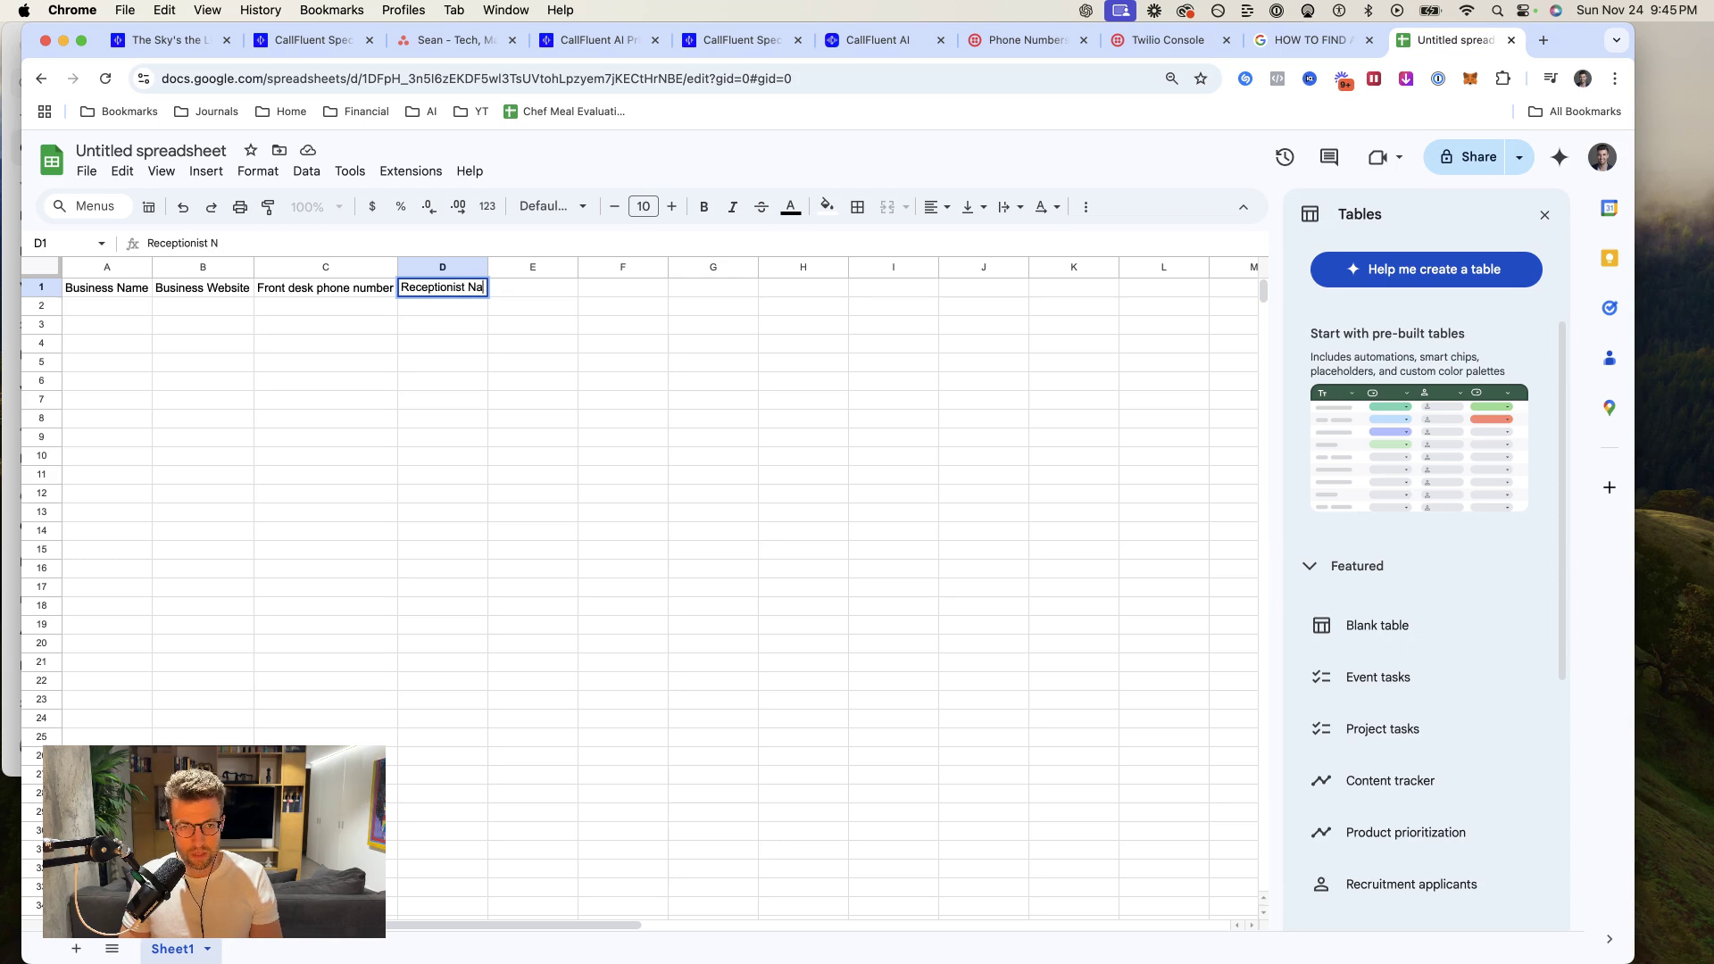
pyautogui.write('me (find')
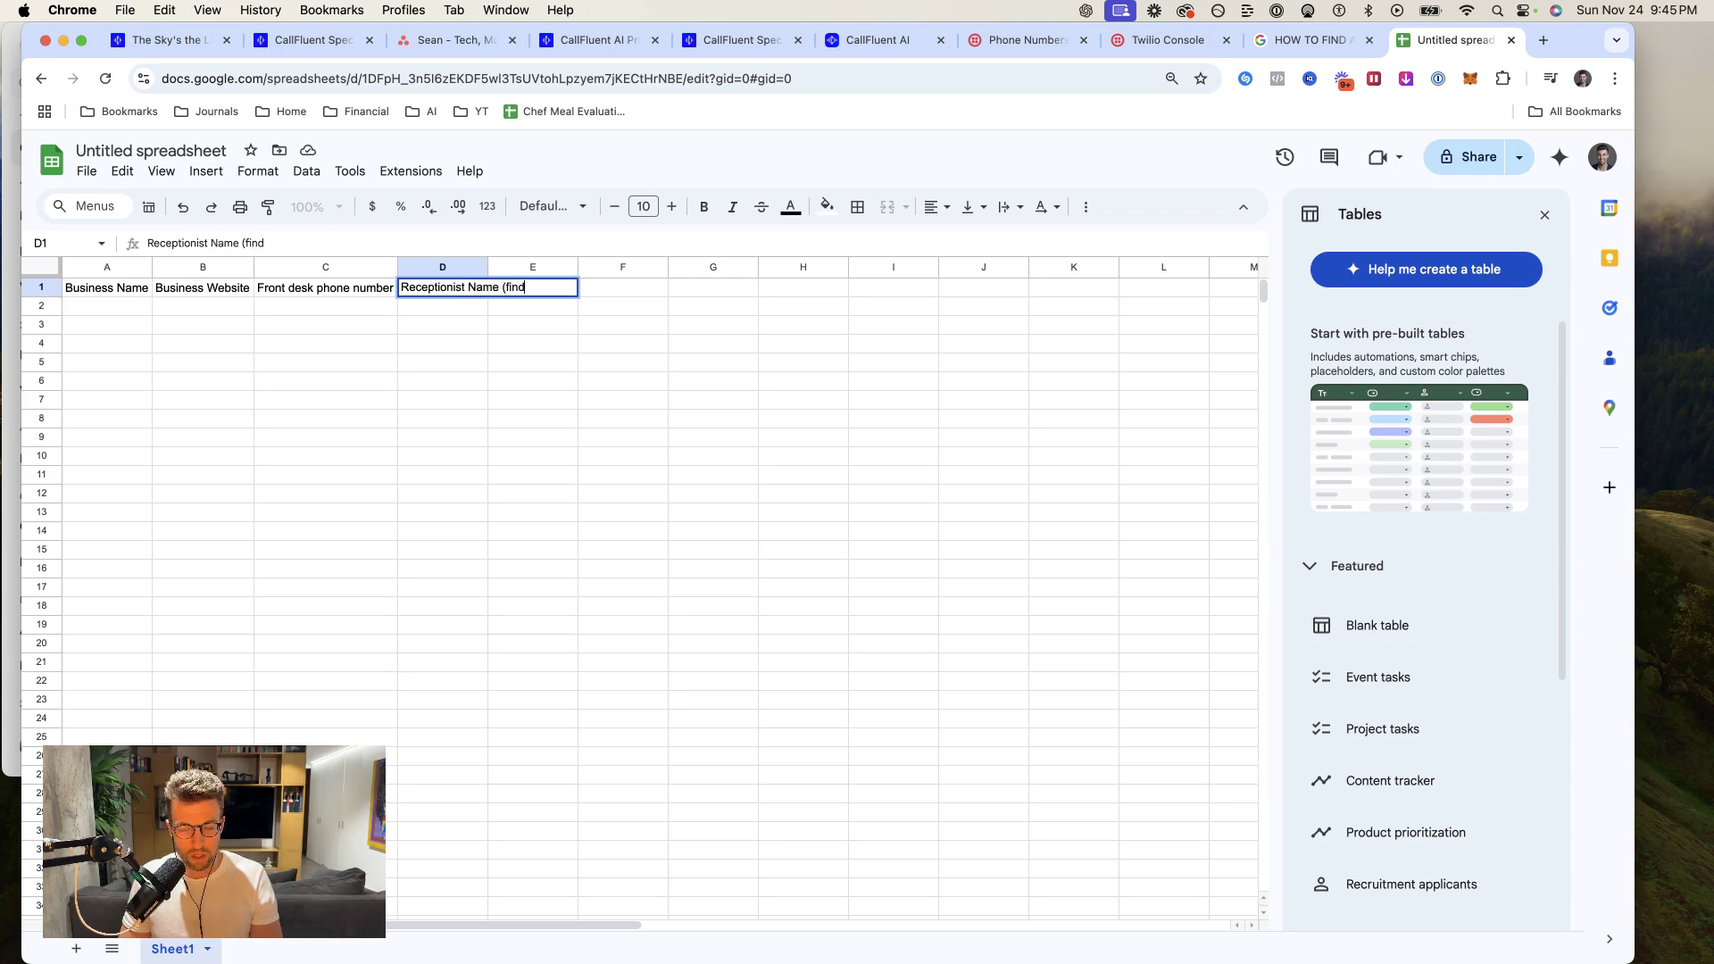
pyautogui.write(' on website)')
pyautogui.press('Tab')
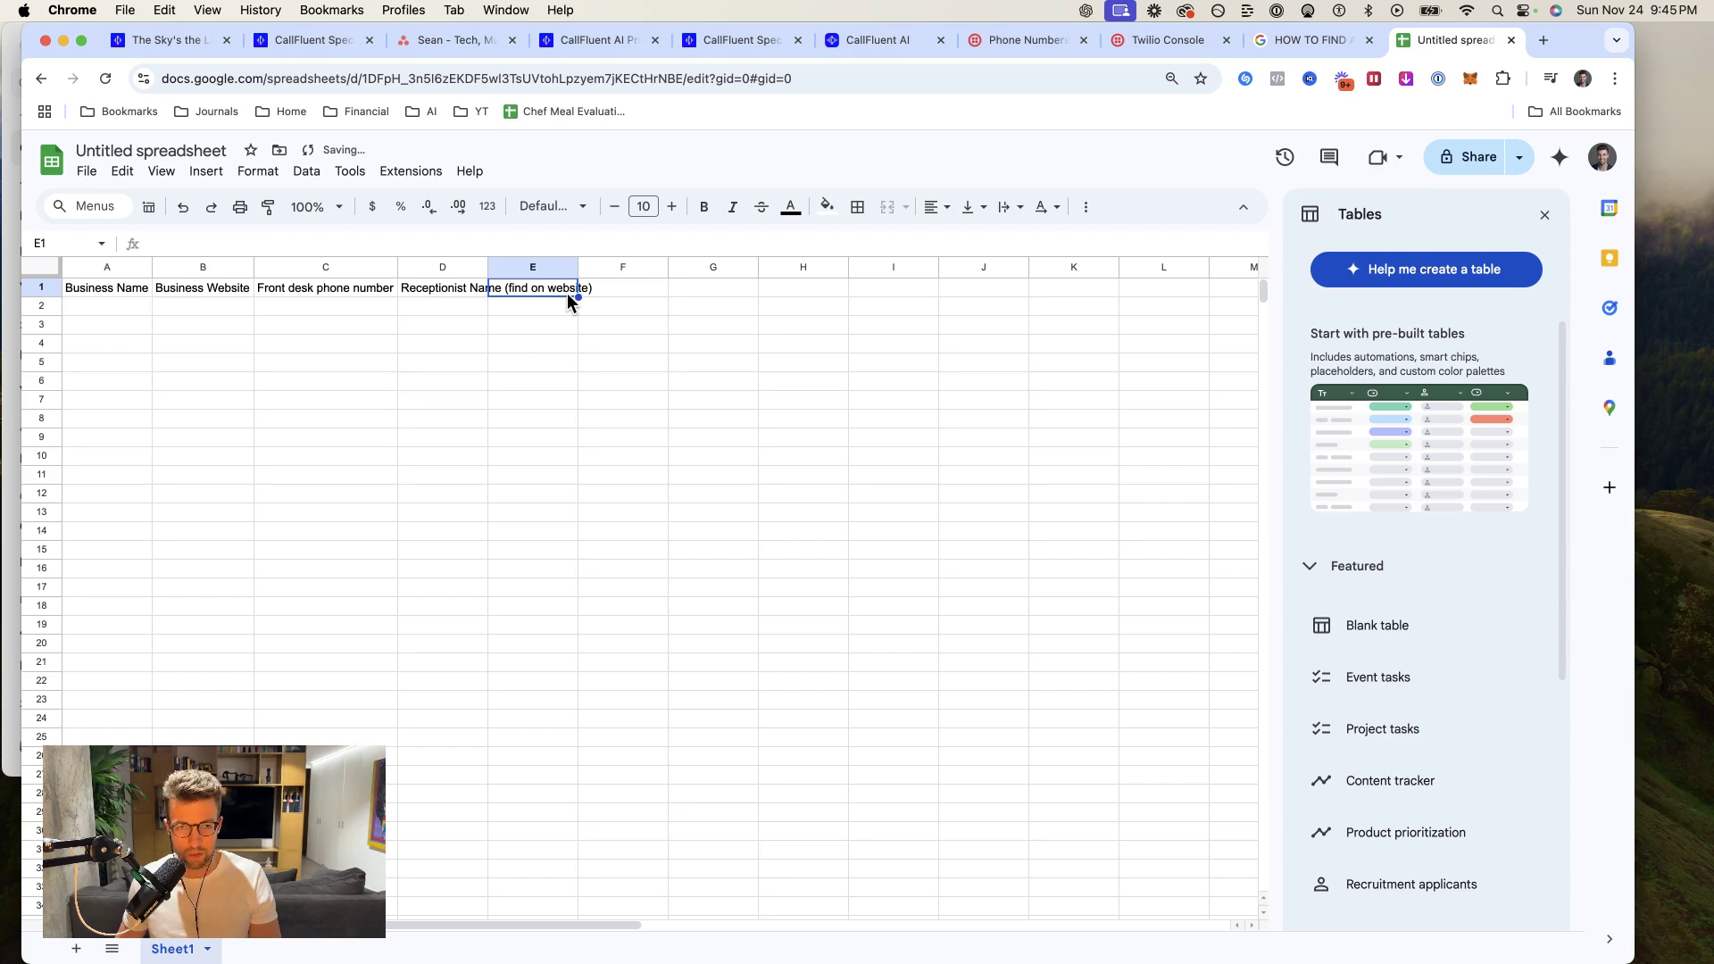
pyautogui.write('City')
pyautogui.press('Tab')
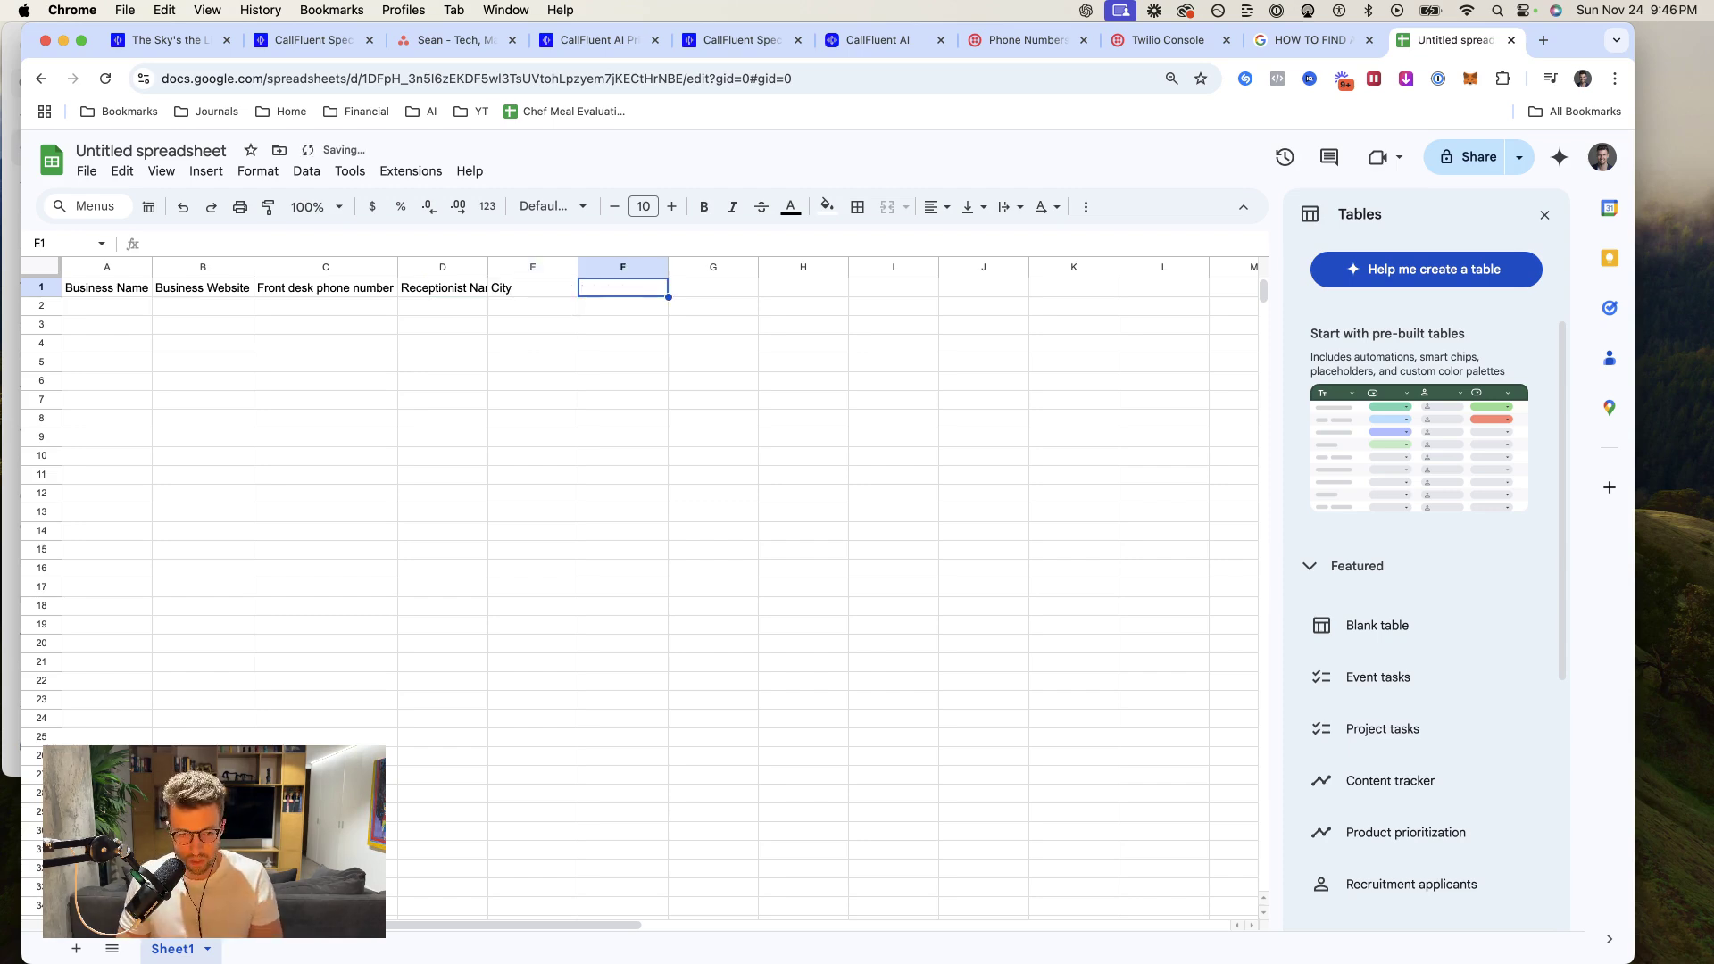
pyautogui.write('Doctor Name 1')
pyautogui.press('Tab')
pyautogui.write('Doctor Name 2')
pyautogui.press('Tab')
pyautogui.write('DOctor Name 4')
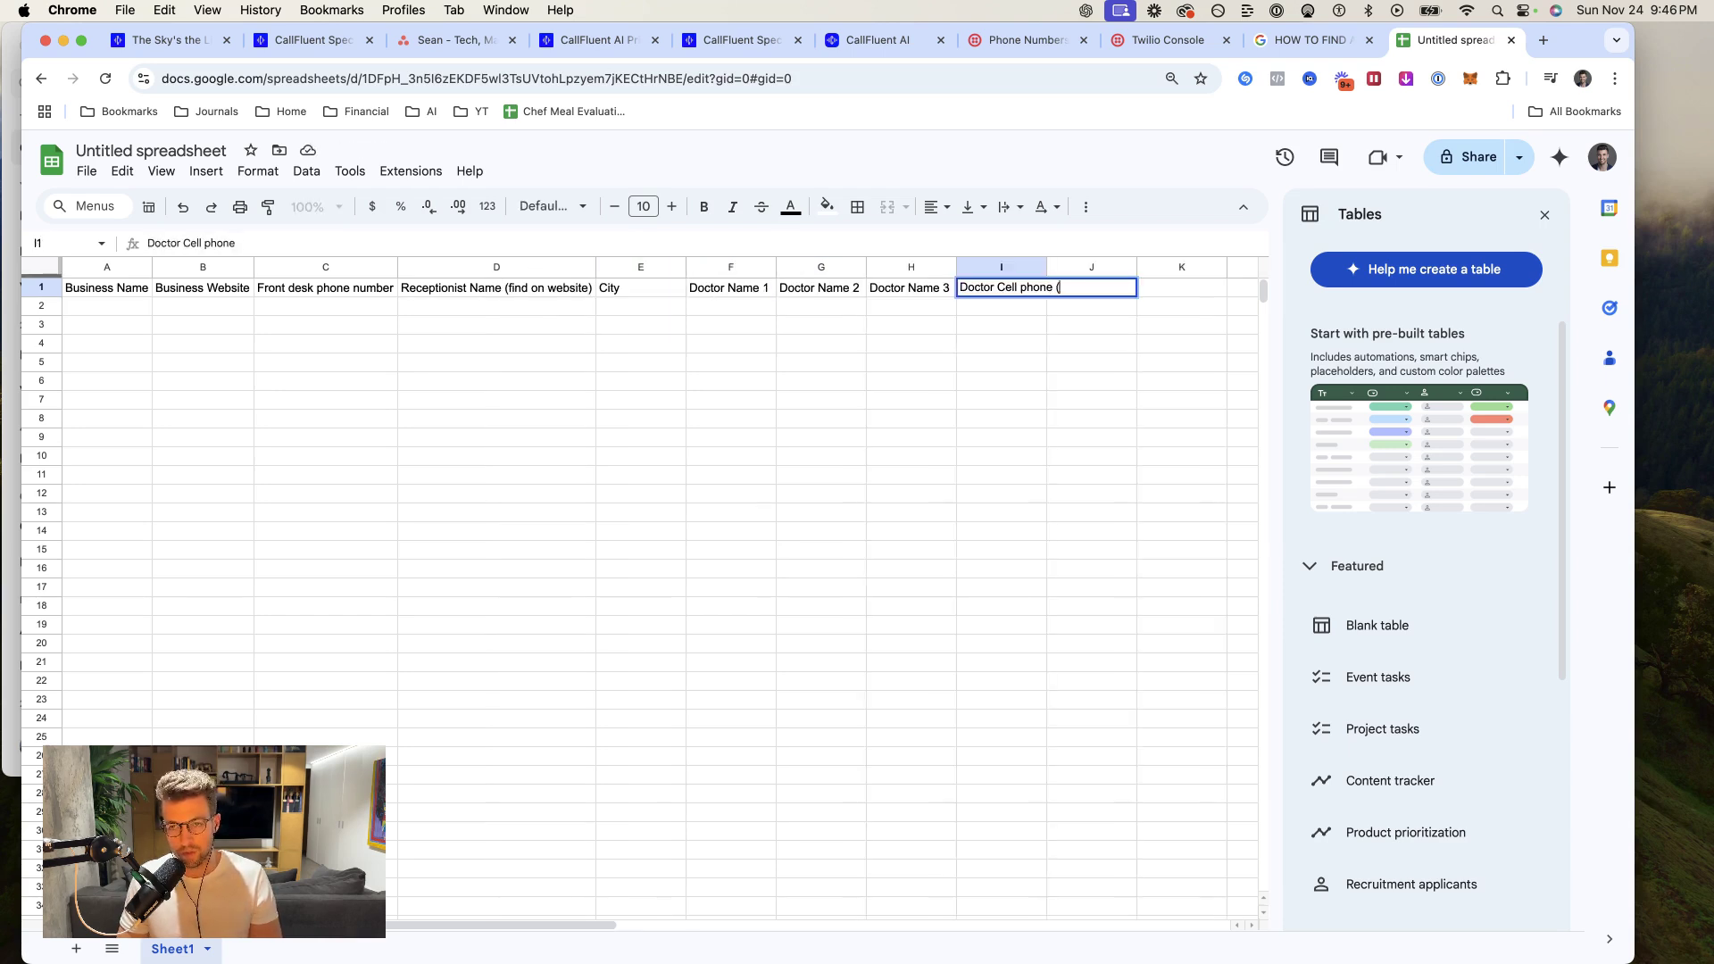
pyautogui.write('if possi')
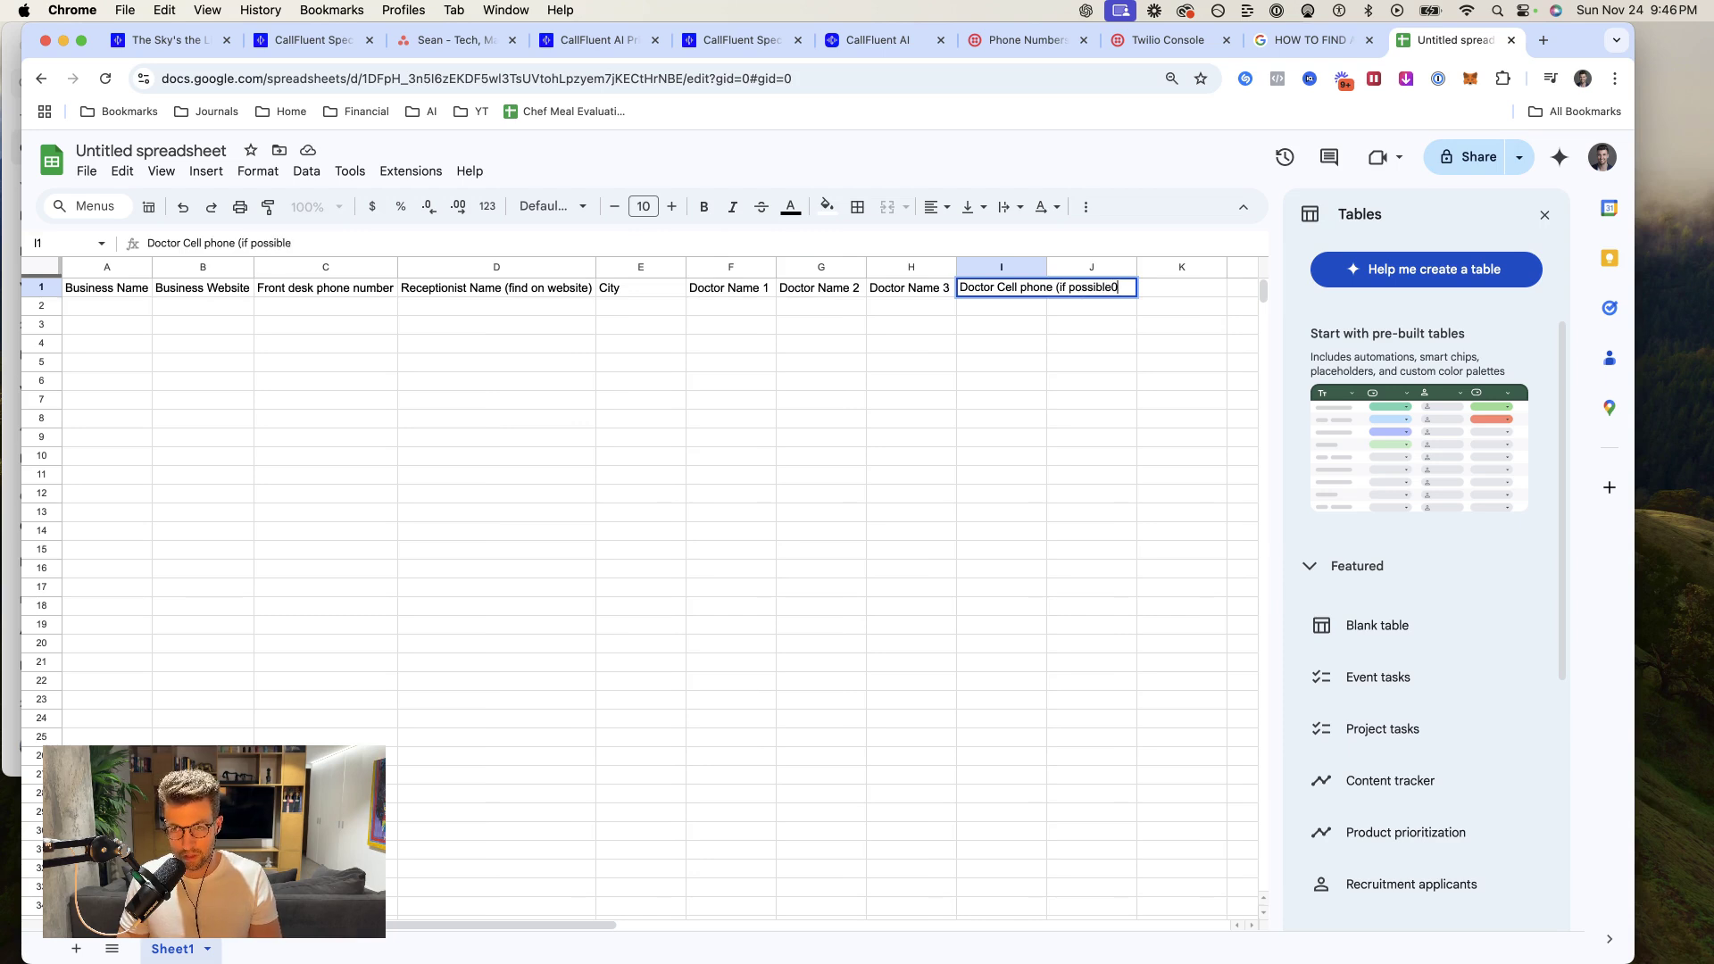
pyautogui.write('ble0')
pyautogui.press('BackSpace')
pyautogui.write(') 1')
pyautogui.press('Return')
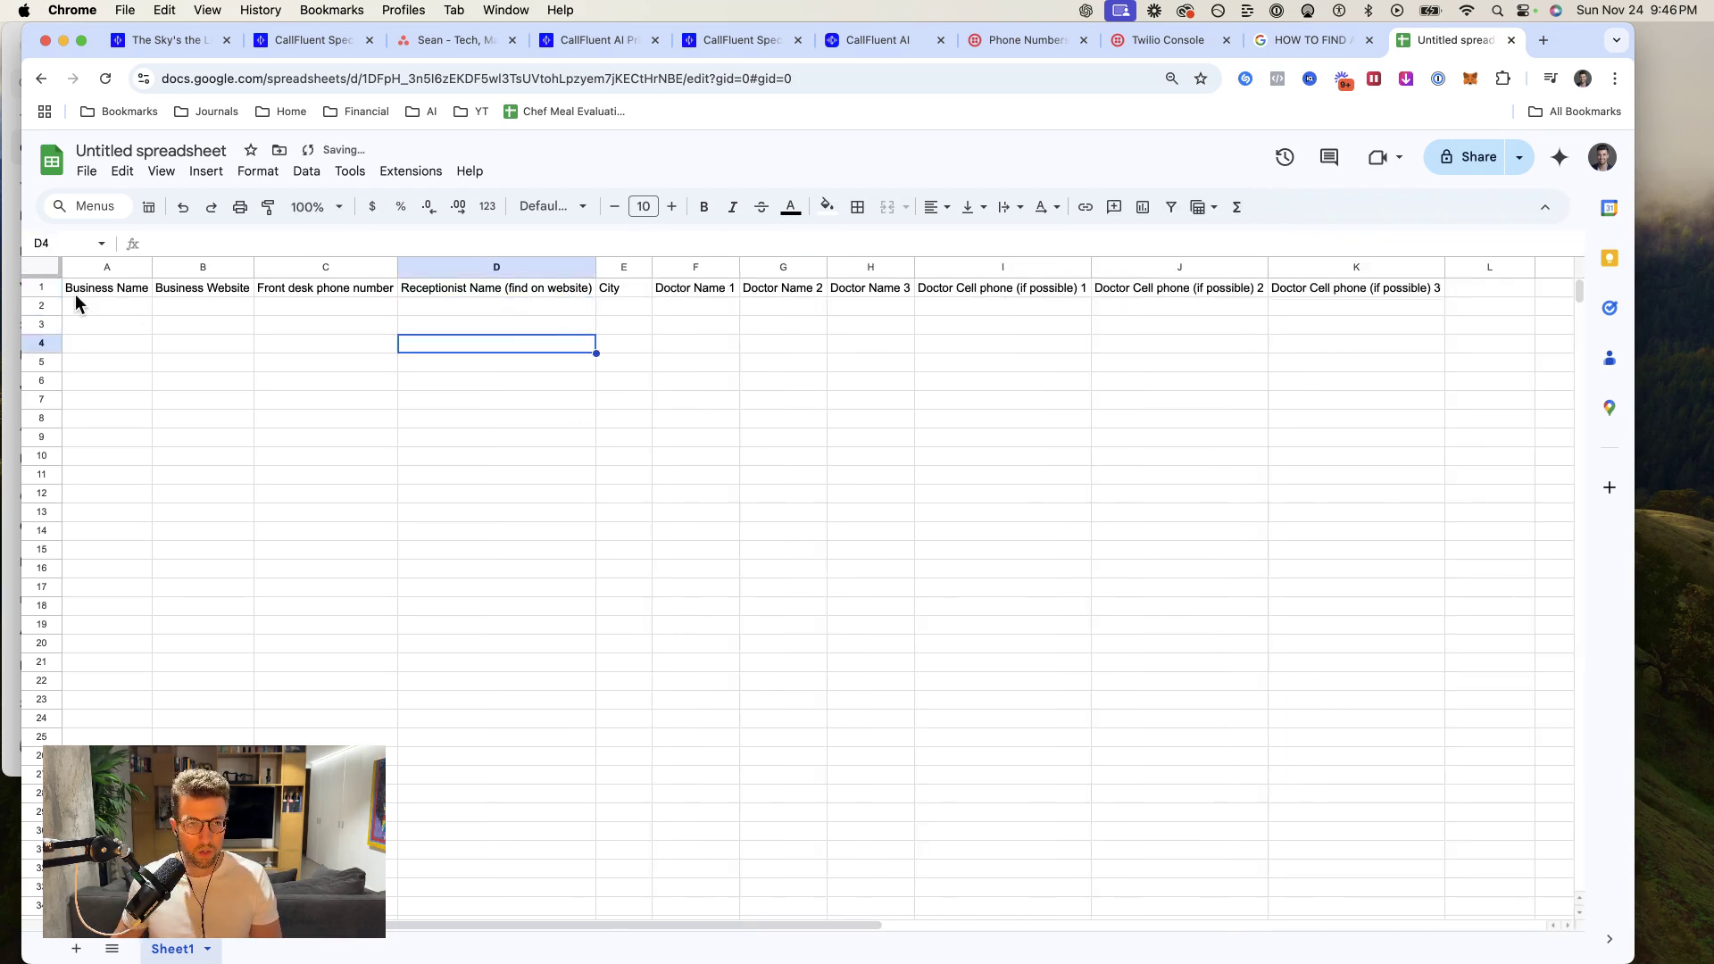
# - Name the spreadsheet 'CallFluent Chiro / RMT List - USA', share it with anyone with the link, and copy the link
pyautogui.click(149, 150)
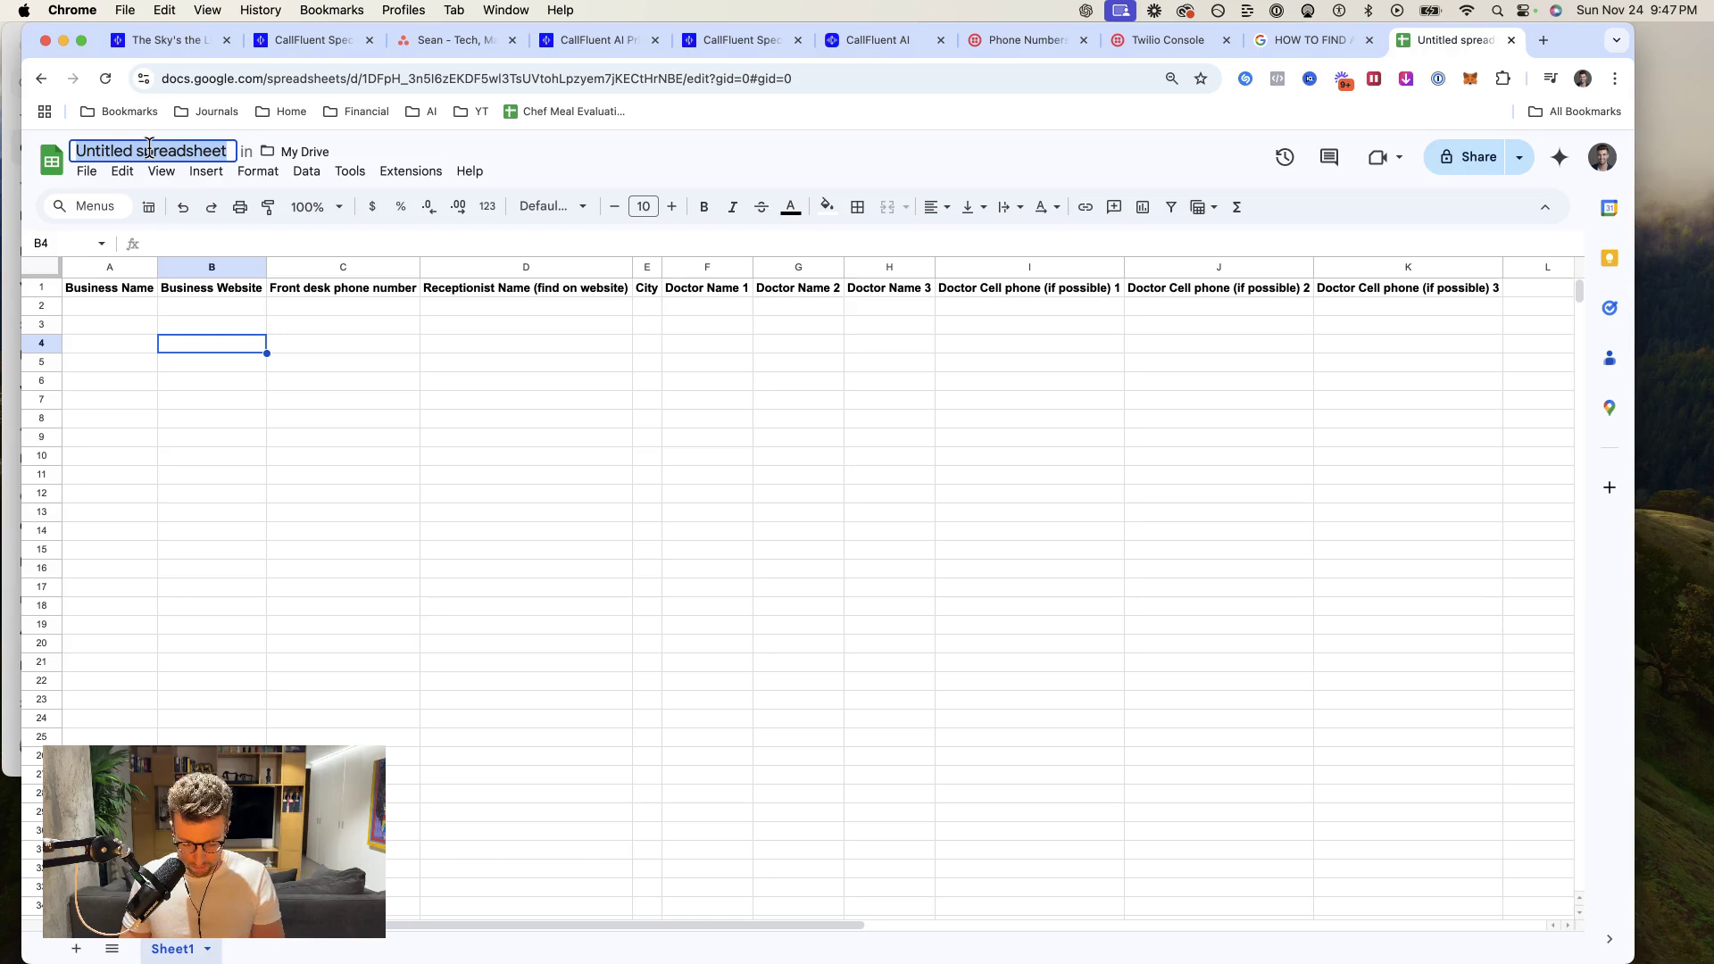
pyautogui.write('CallFl')
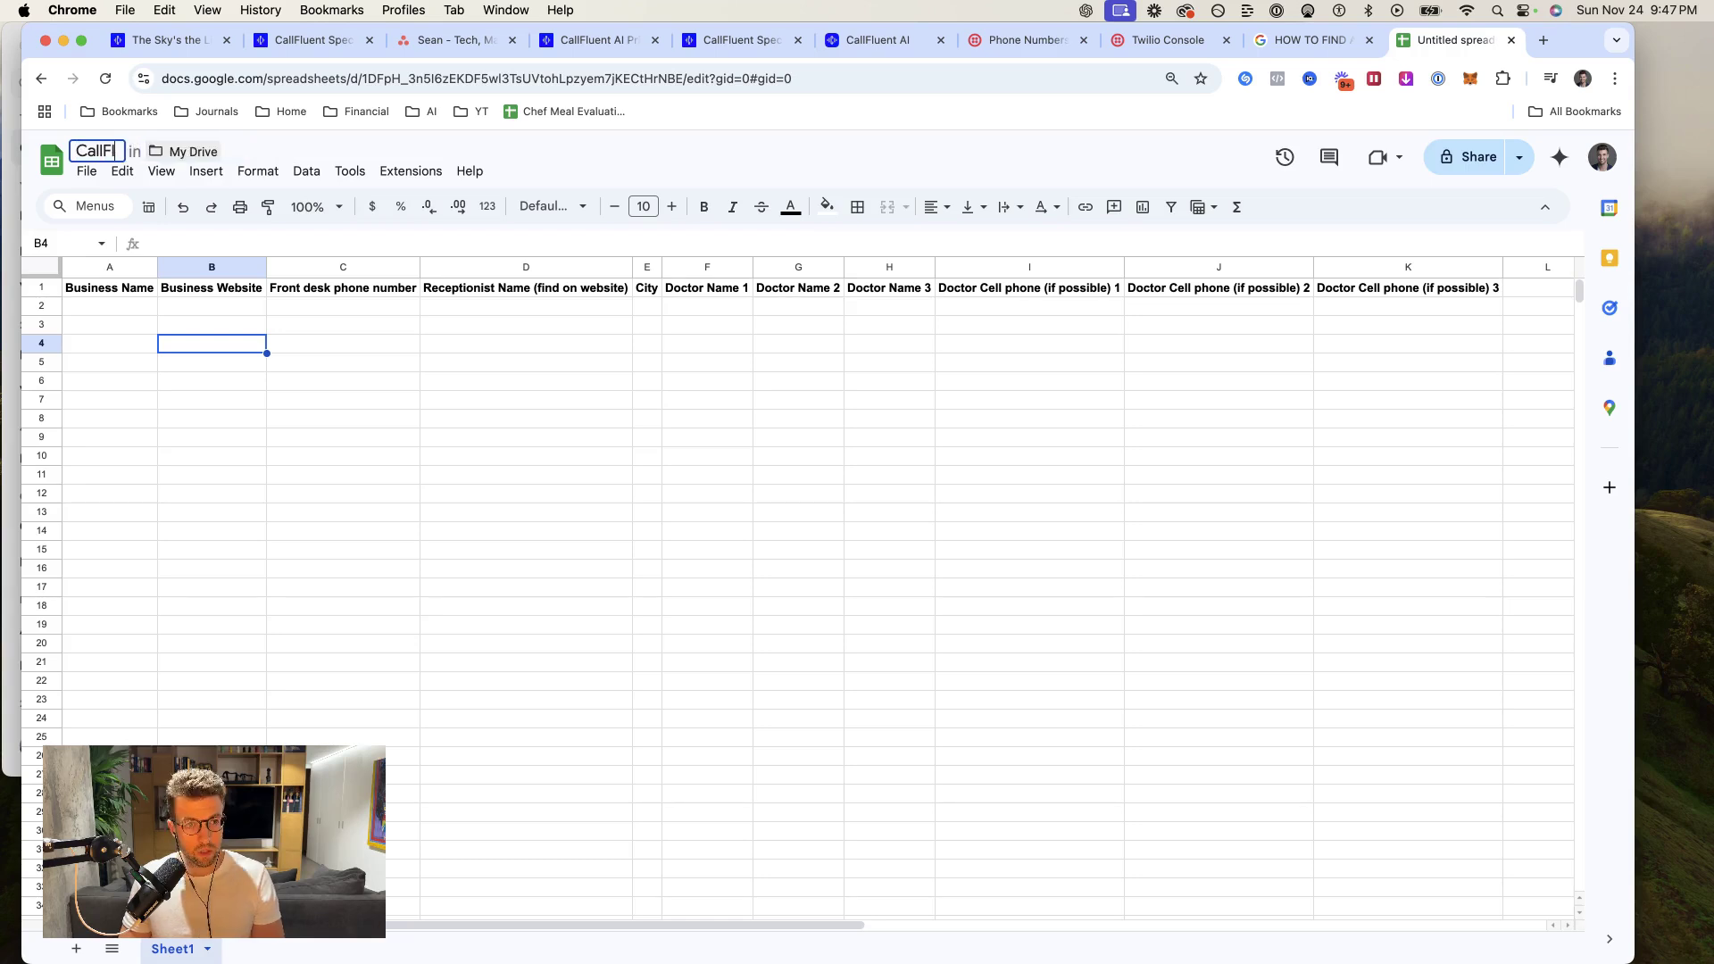
pyautogui.write('uent Chiro /')
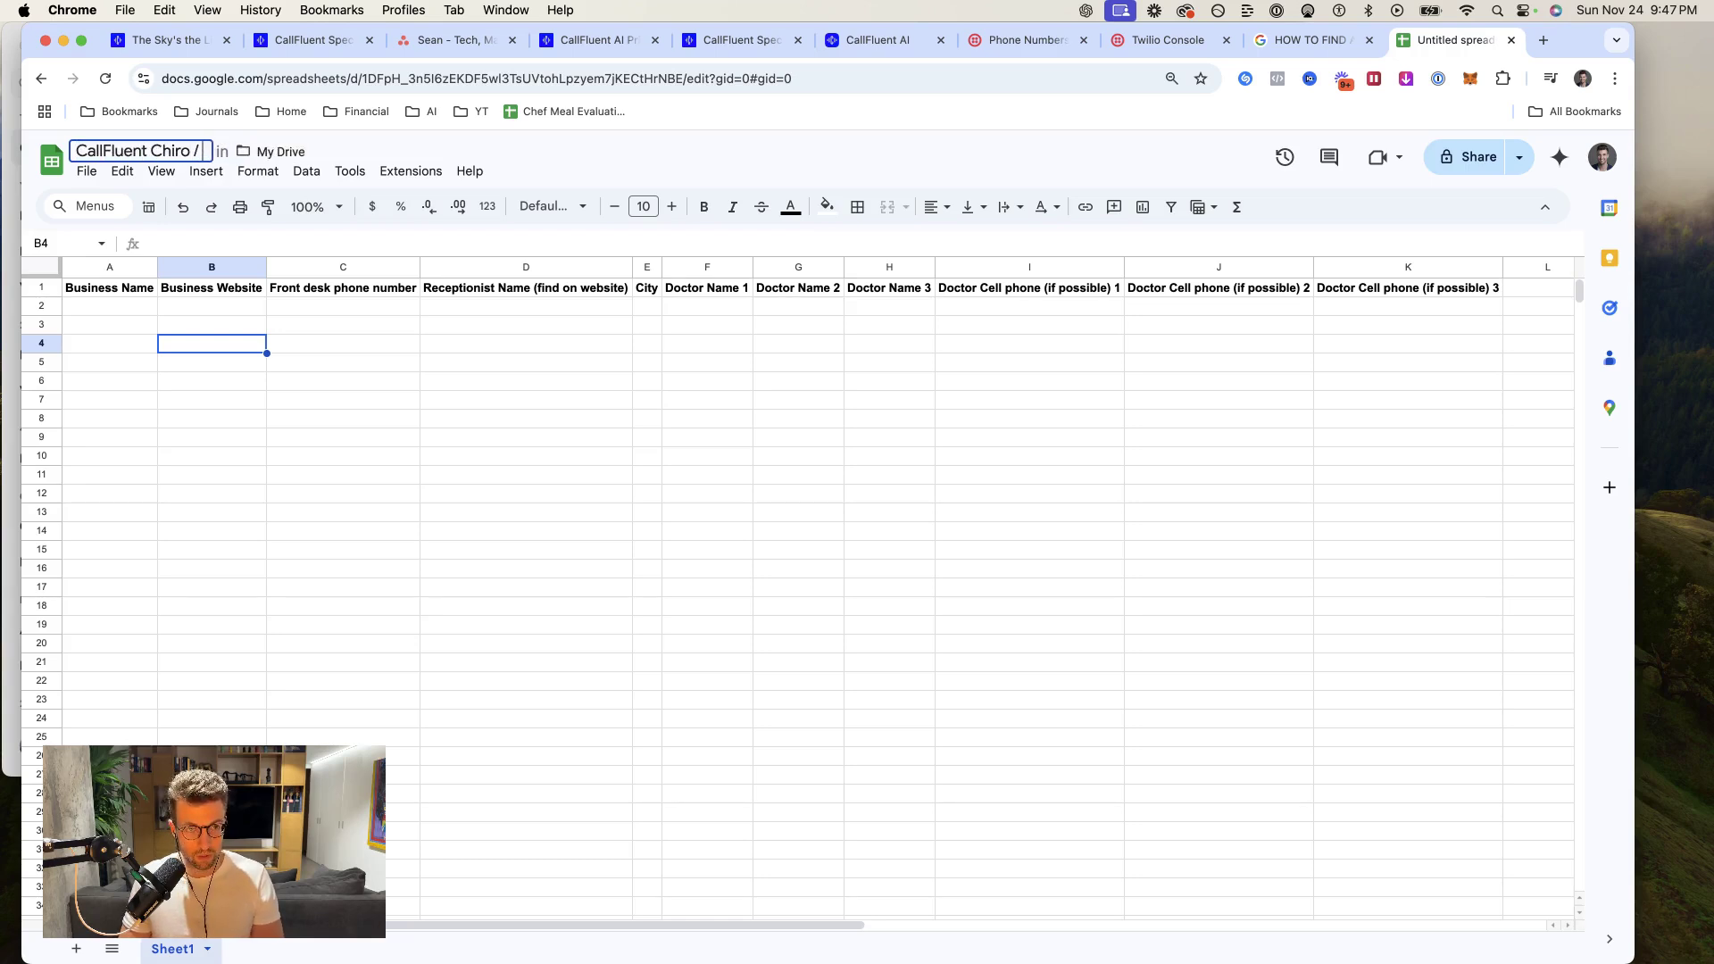
pyautogui.write(' RMT List - USA')
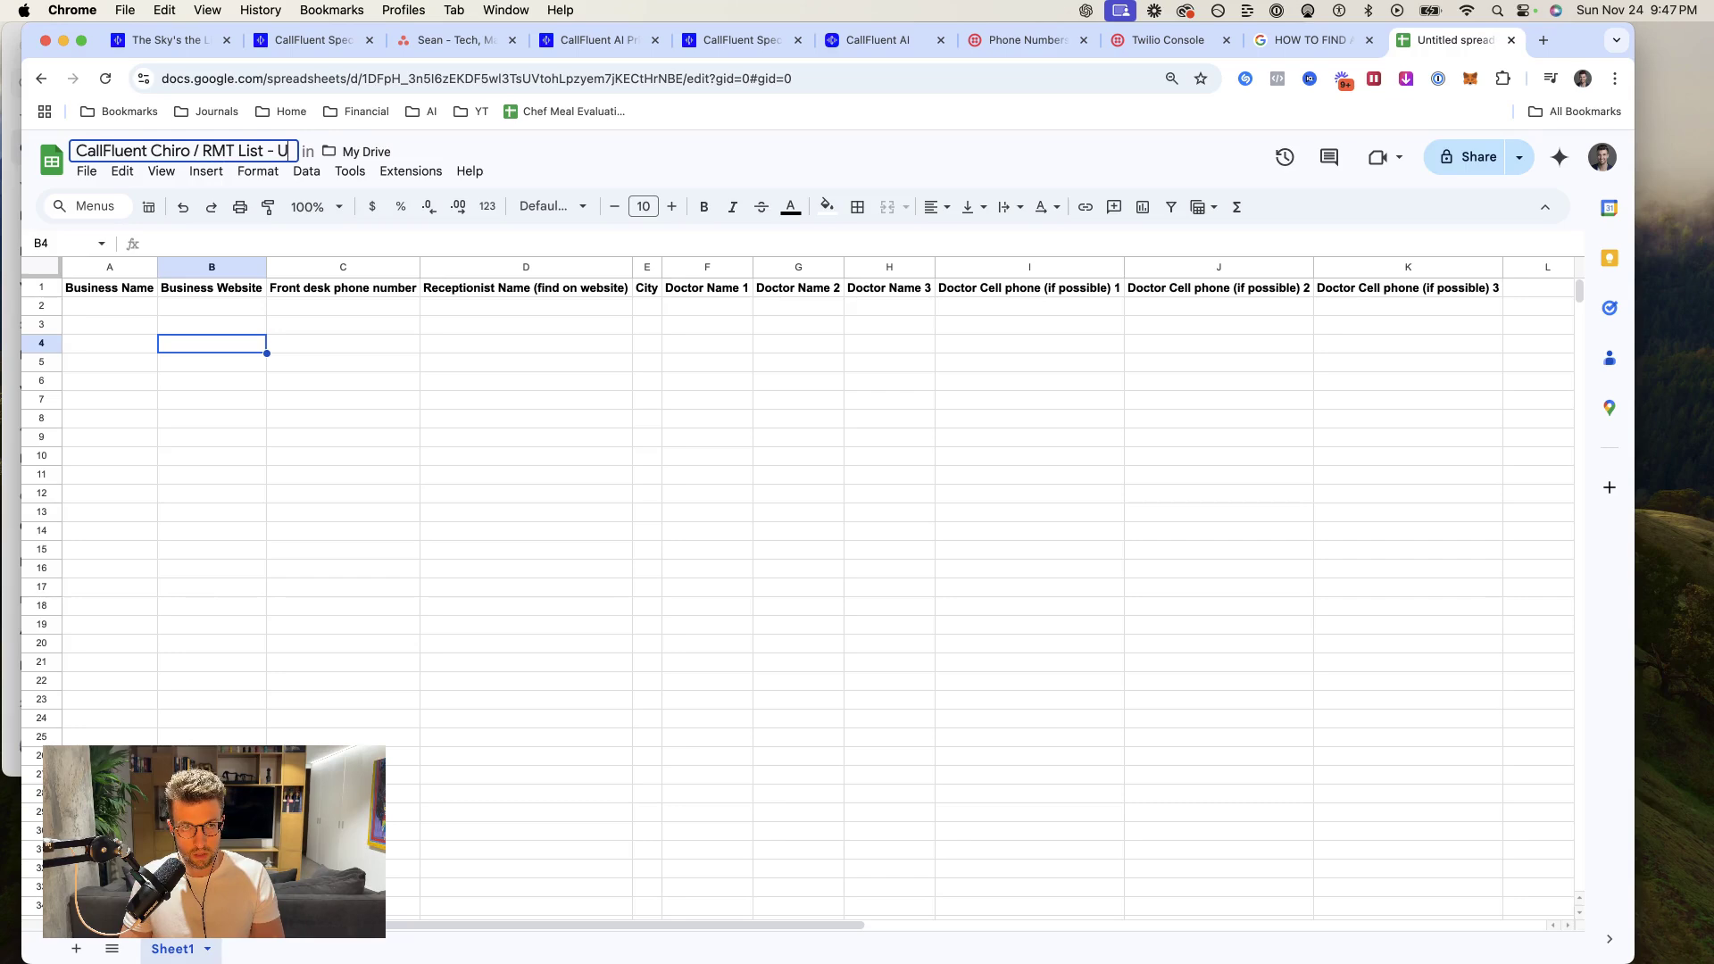
pyautogui.click(1482, 159)
pyautogui.click(697, 654)
pyautogui.click(723, 715)
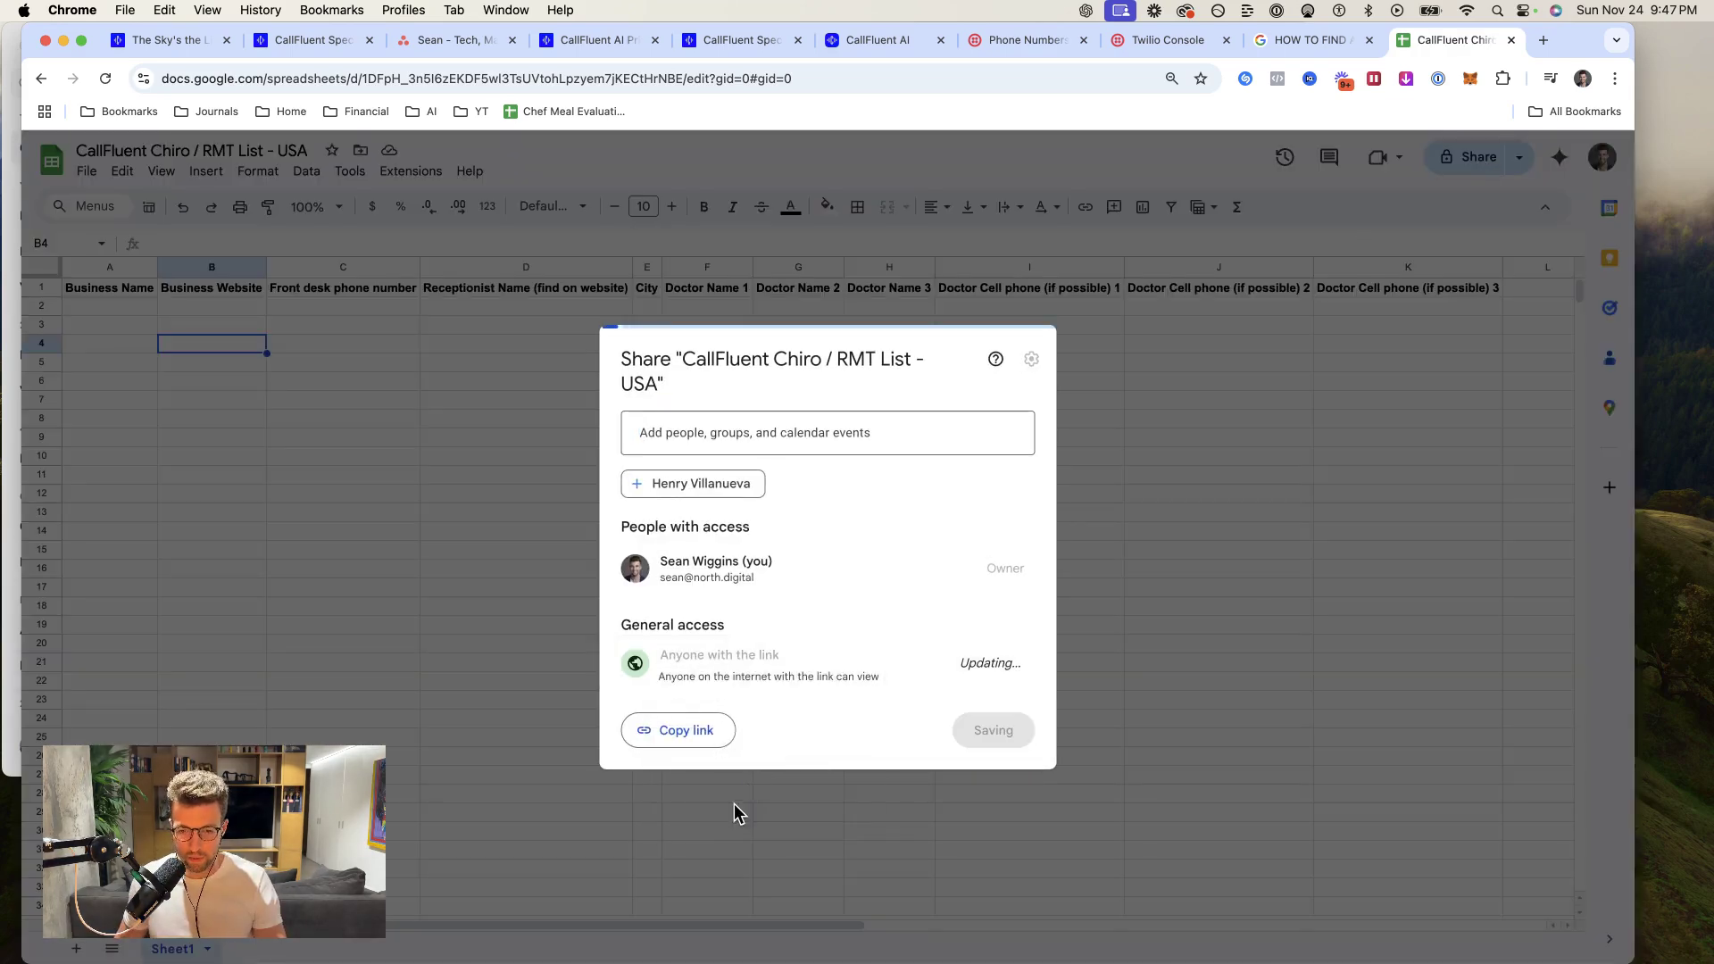
pyautogui.click(681, 725)
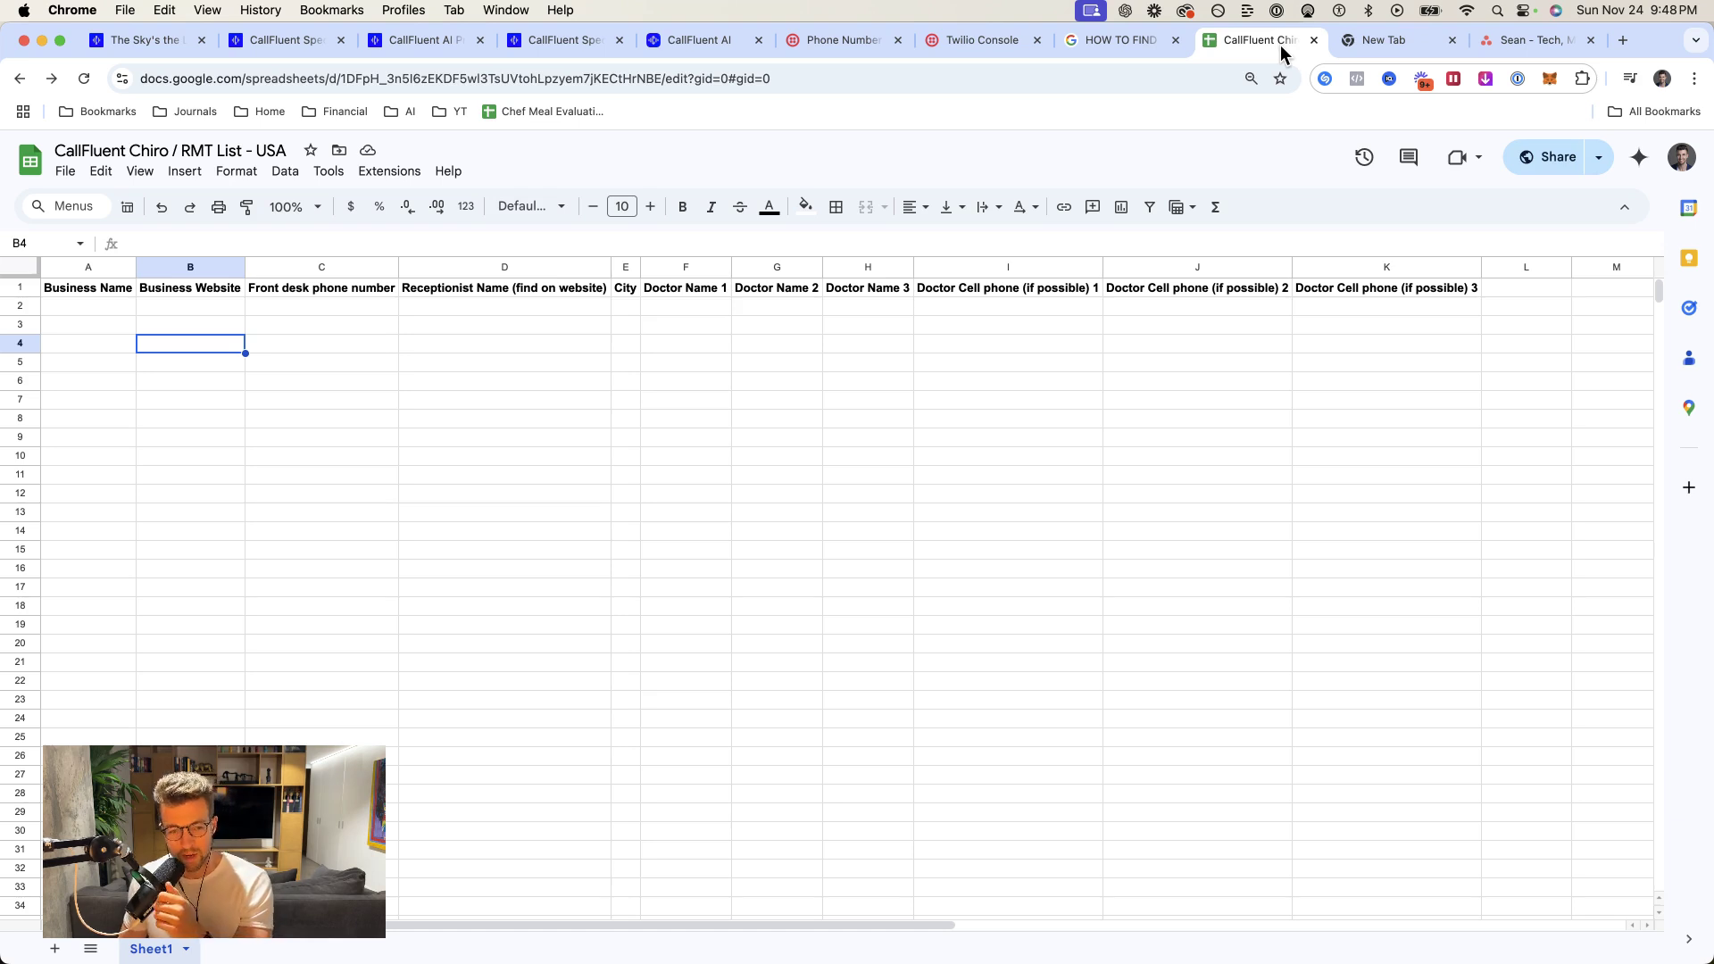
pyautogui.click(1517, 45)
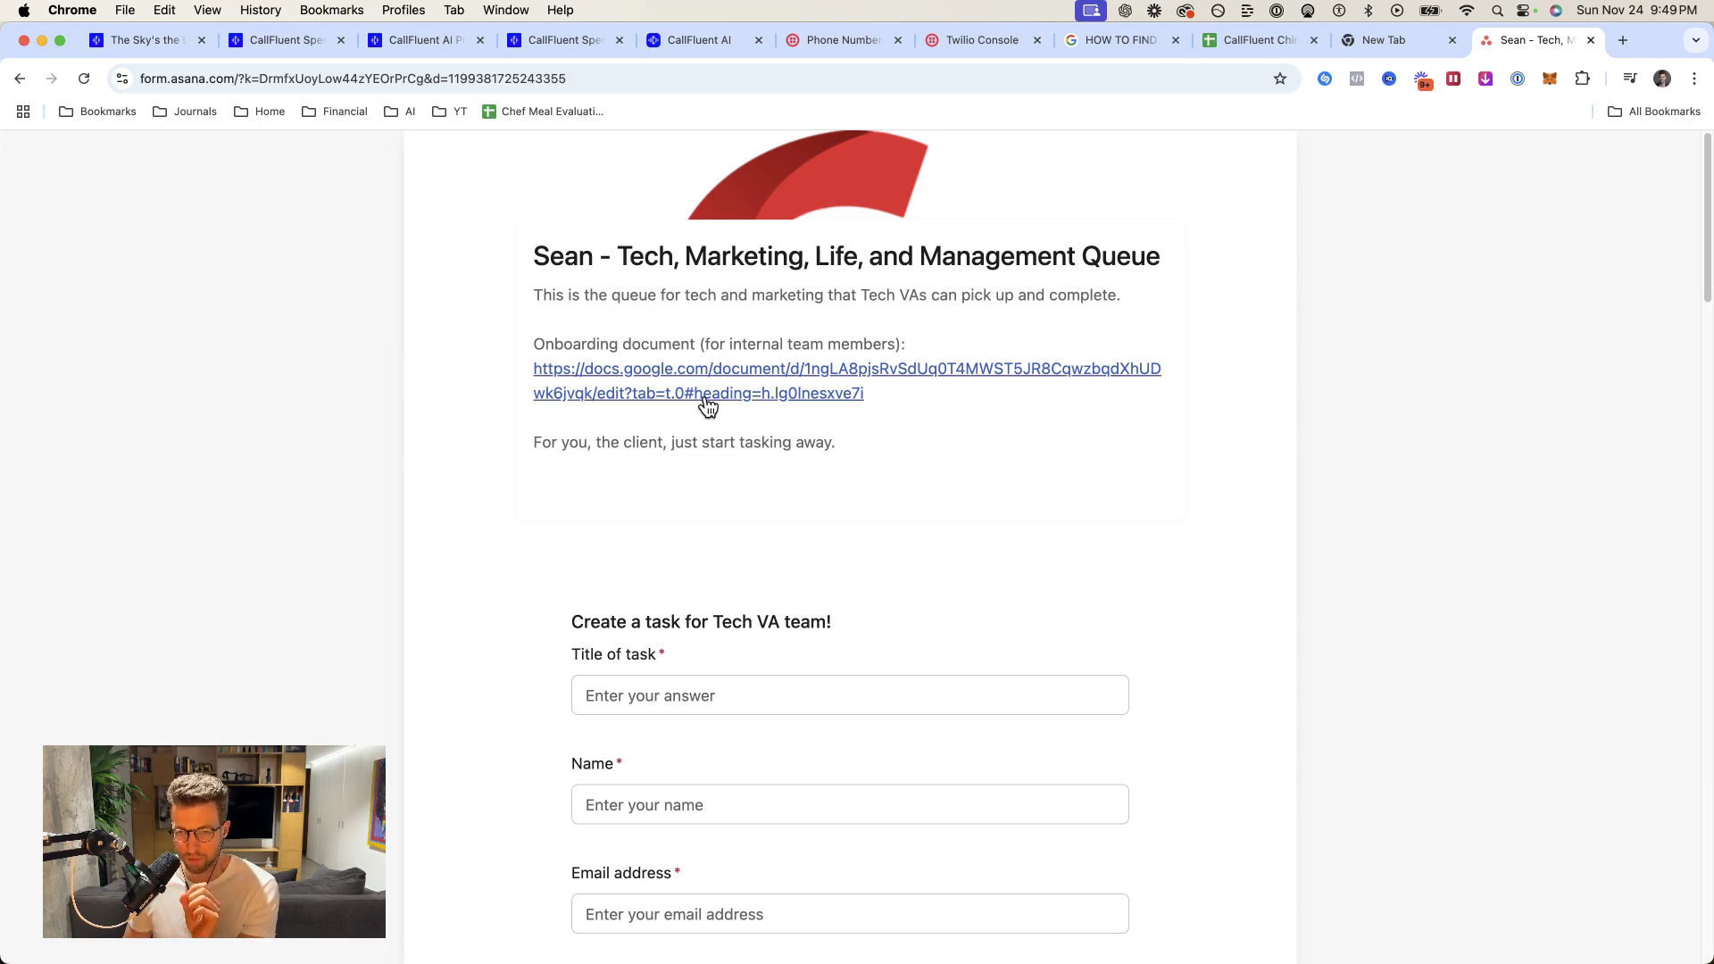
# - Paste the task title, fill in the requester's name and e-mail, and set urgency to 4
pyautogui.scroll(-4, 713, 412)
pyautogui.click(590, 368)
pyautogui.write('Create a list of 200 Chiropractor / RMT clinic businesses - data scraping')
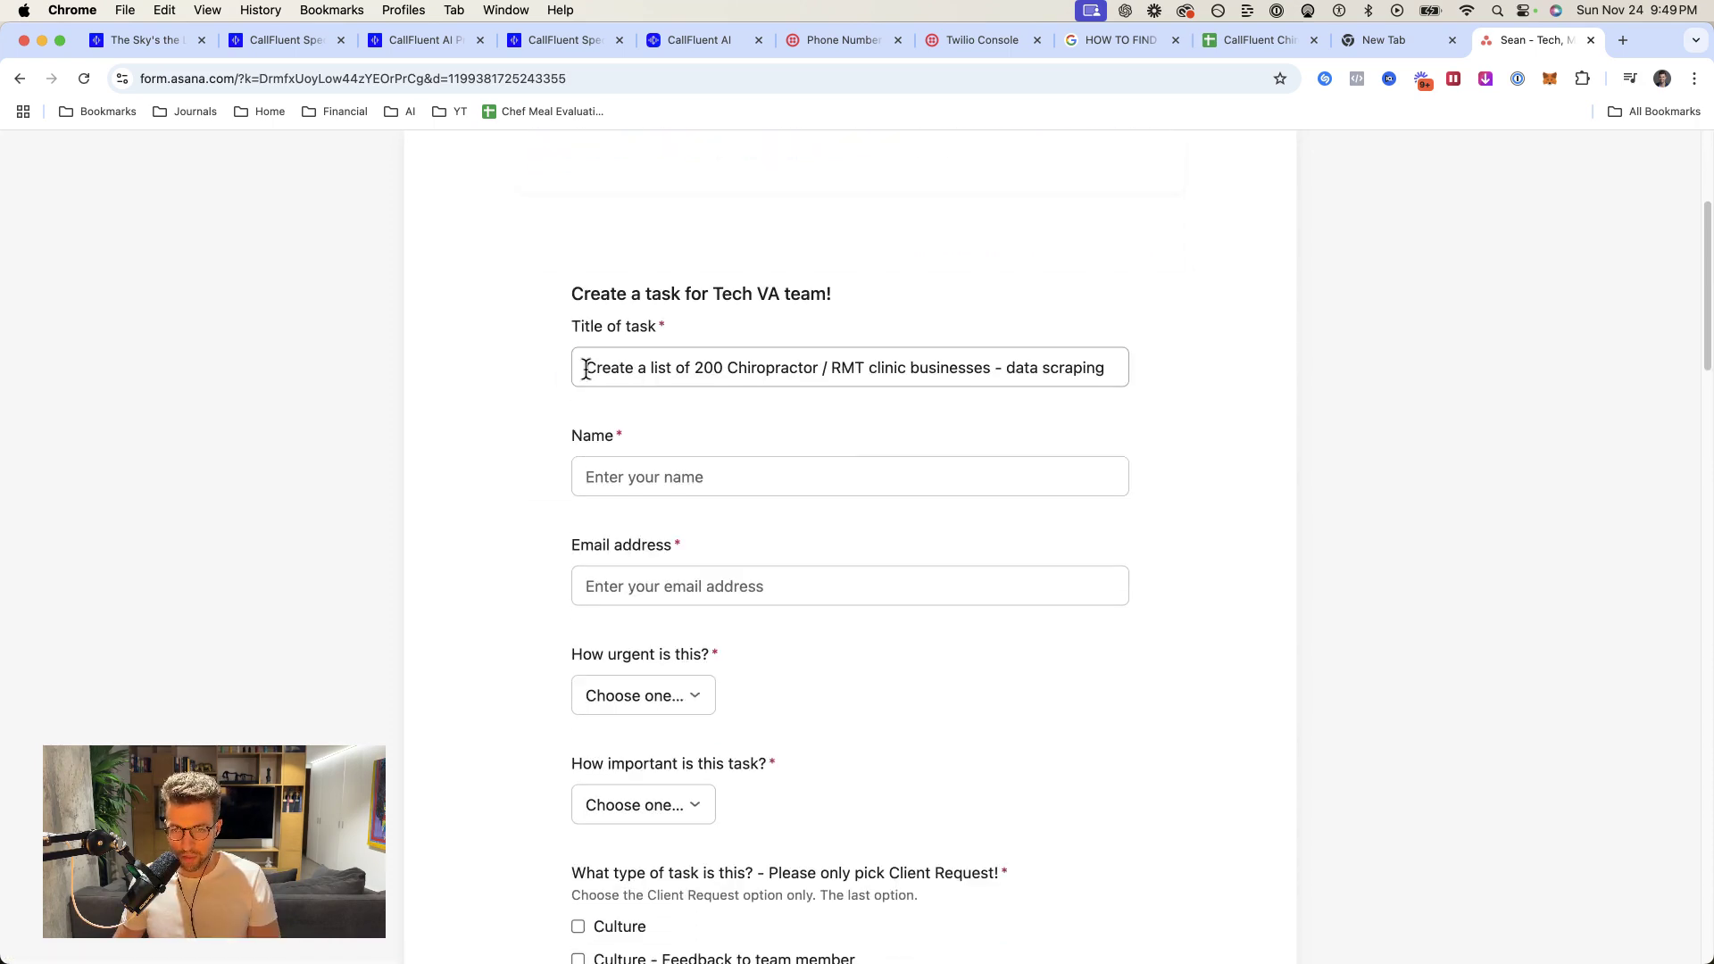
pyautogui.moveTo(589, 369); pyautogui.dragTo(1086, 367)
pyautogui.click(719, 321)
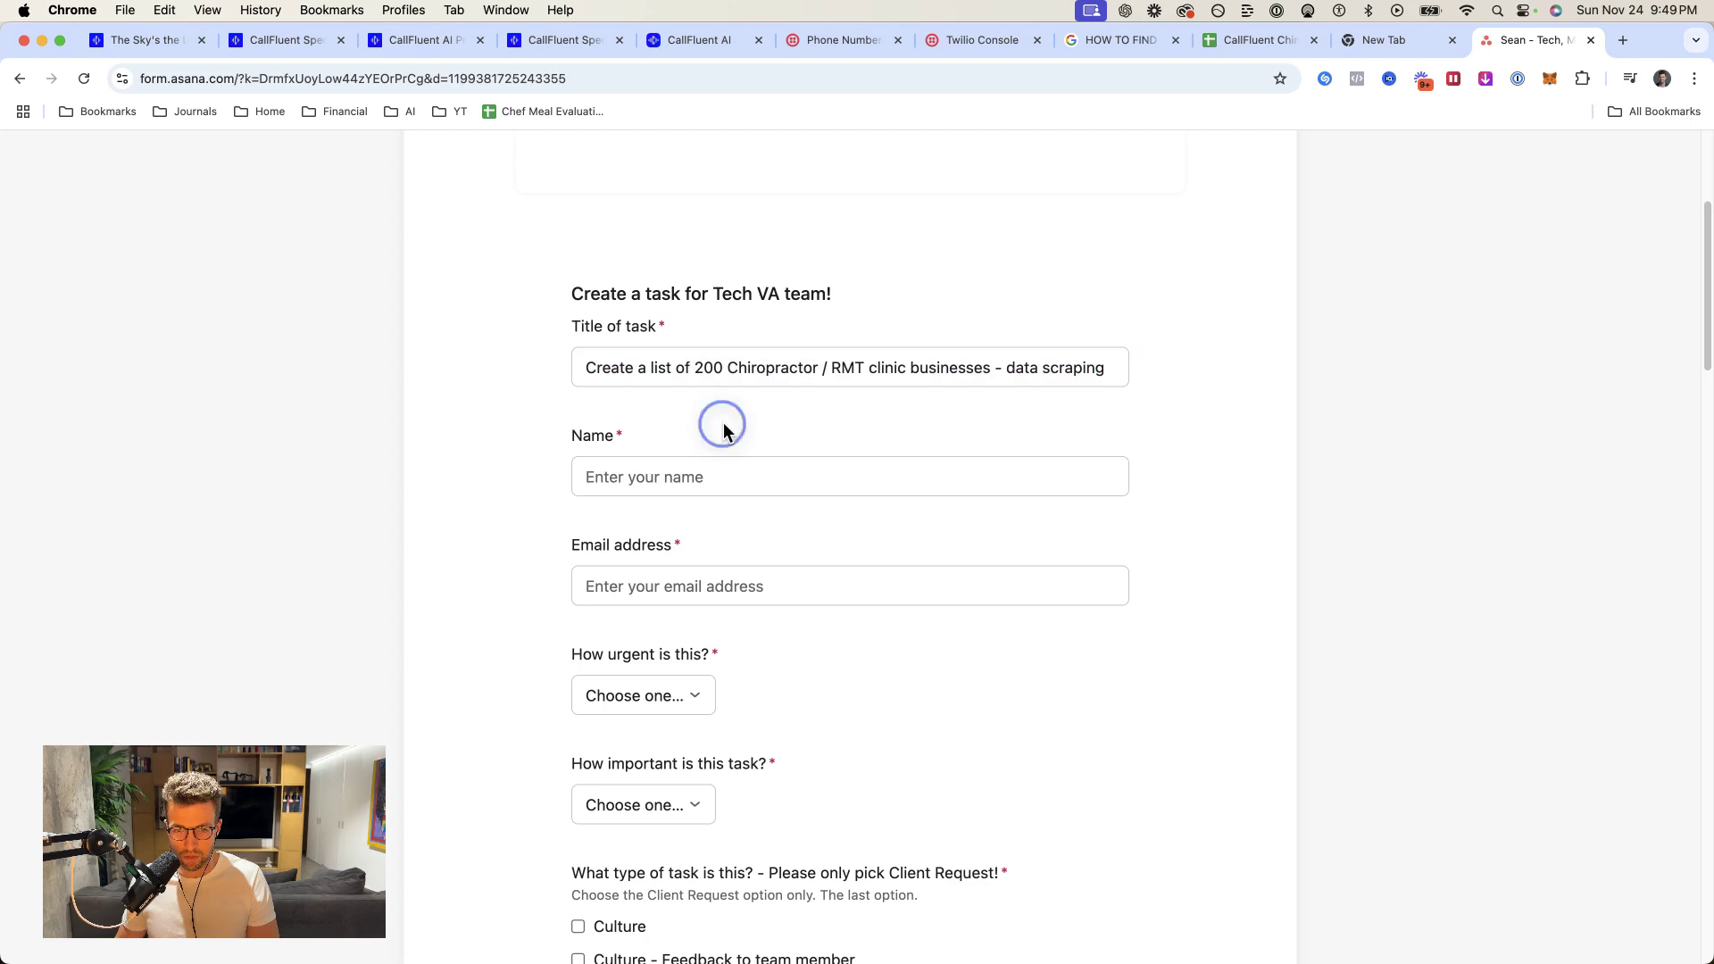
pyautogui.click(711, 475)
pyautogui.click(669, 706)
pyautogui.click(803, 783)
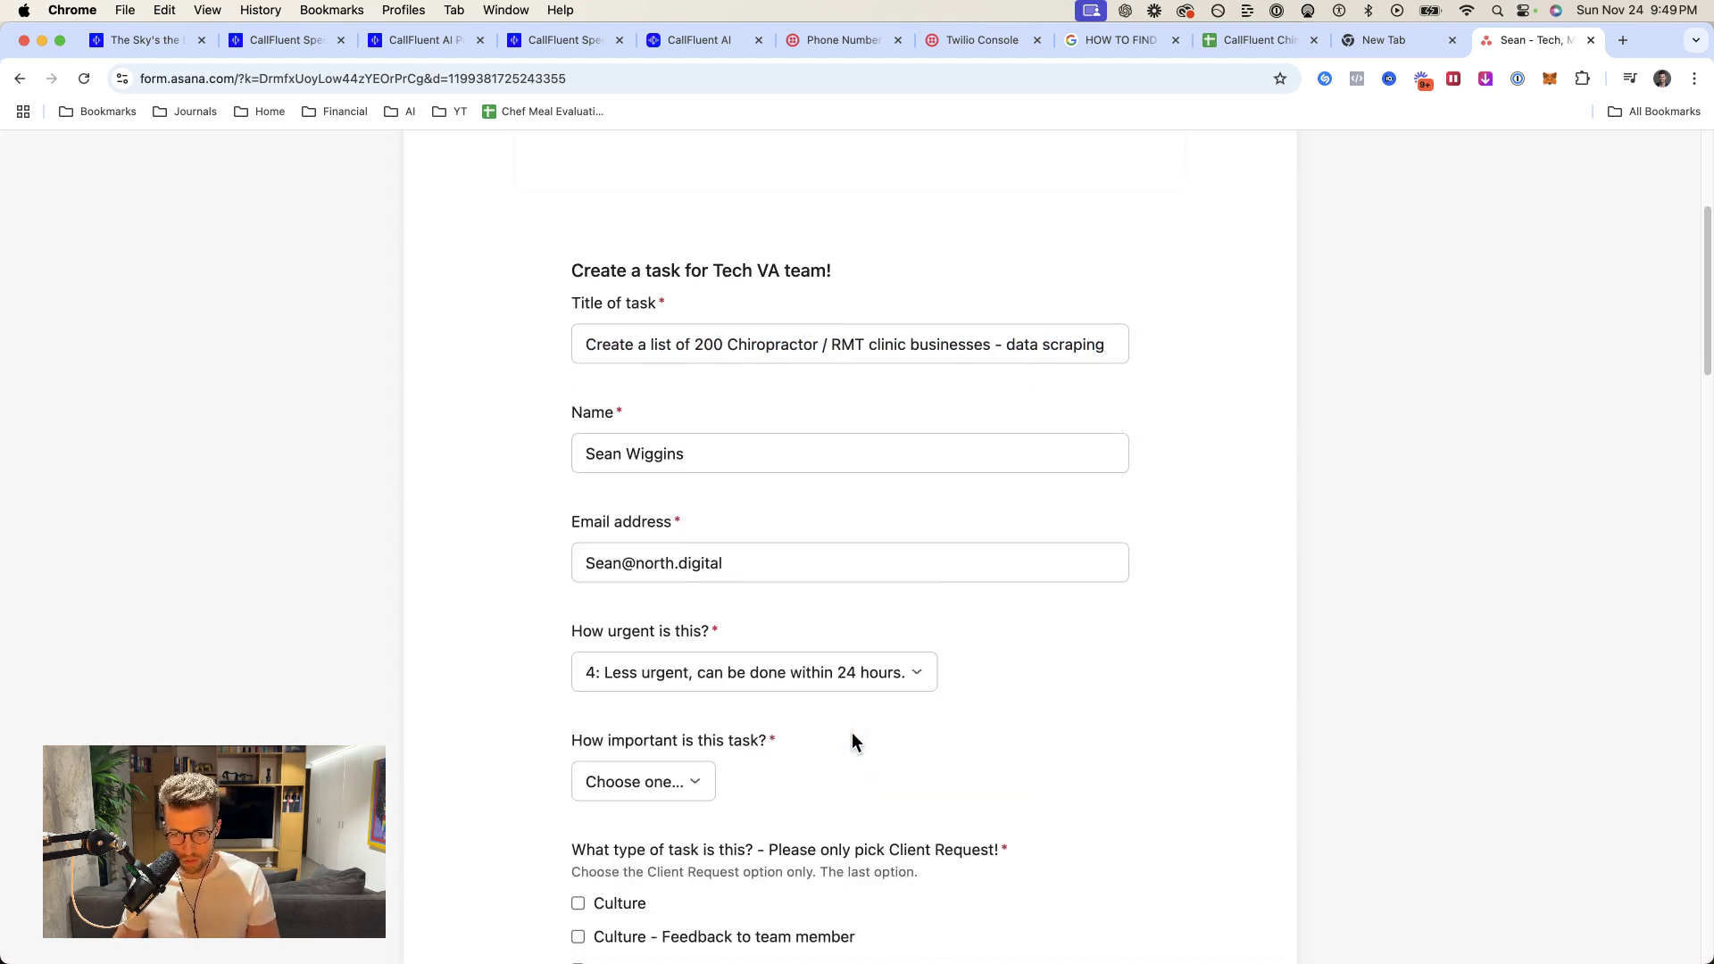
# - Set importance to 4 (department bottleneck) and tick Data Scraping as the required skill
pyautogui.scroll(-3, 852, 732)
pyautogui.click(682, 647)
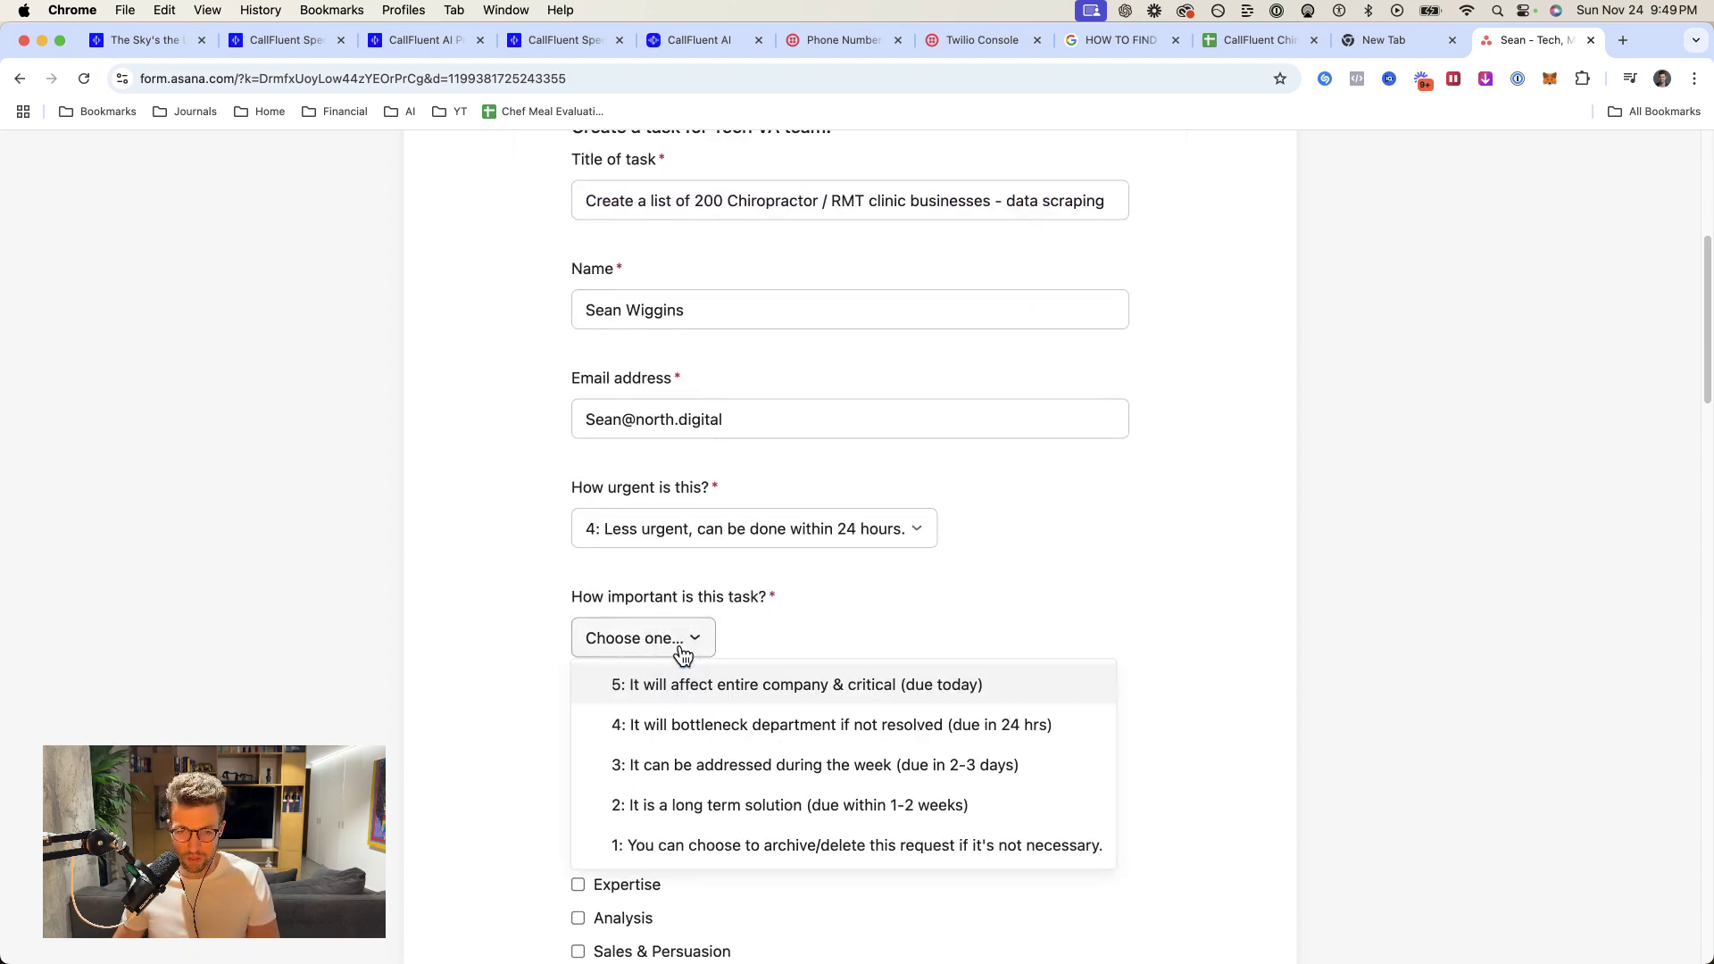
pyautogui.click(681, 724)
pyautogui.scroll(-4, 661, 750)
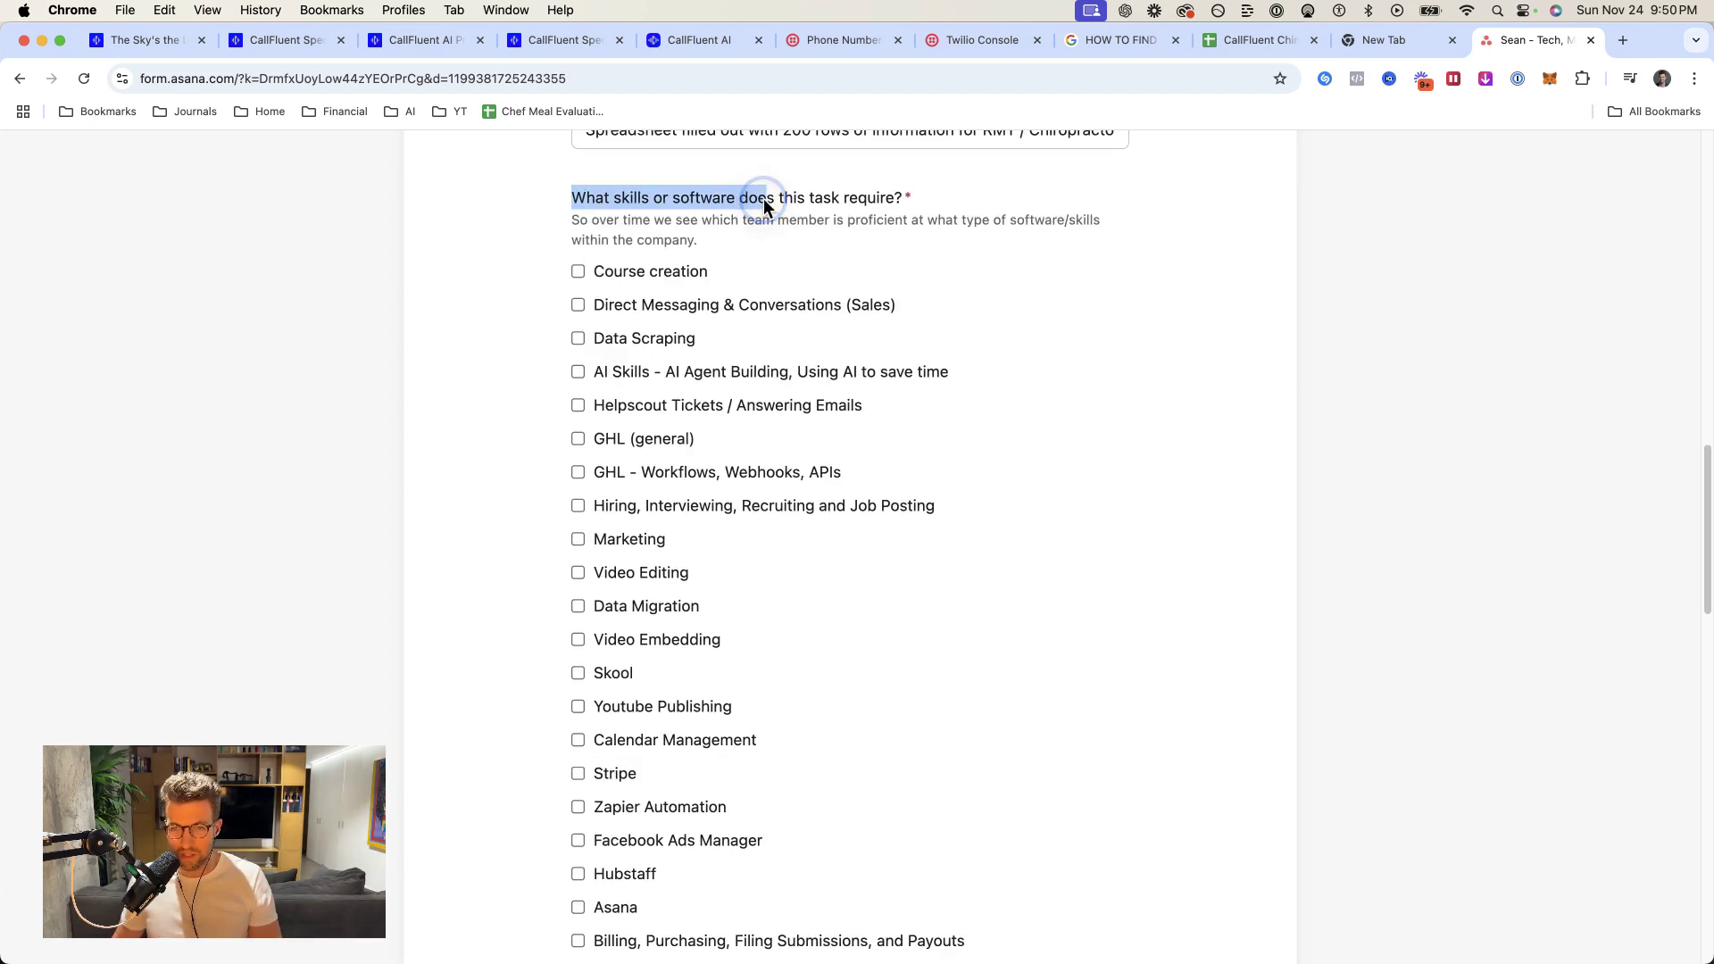
pyautogui.click(578, 339)
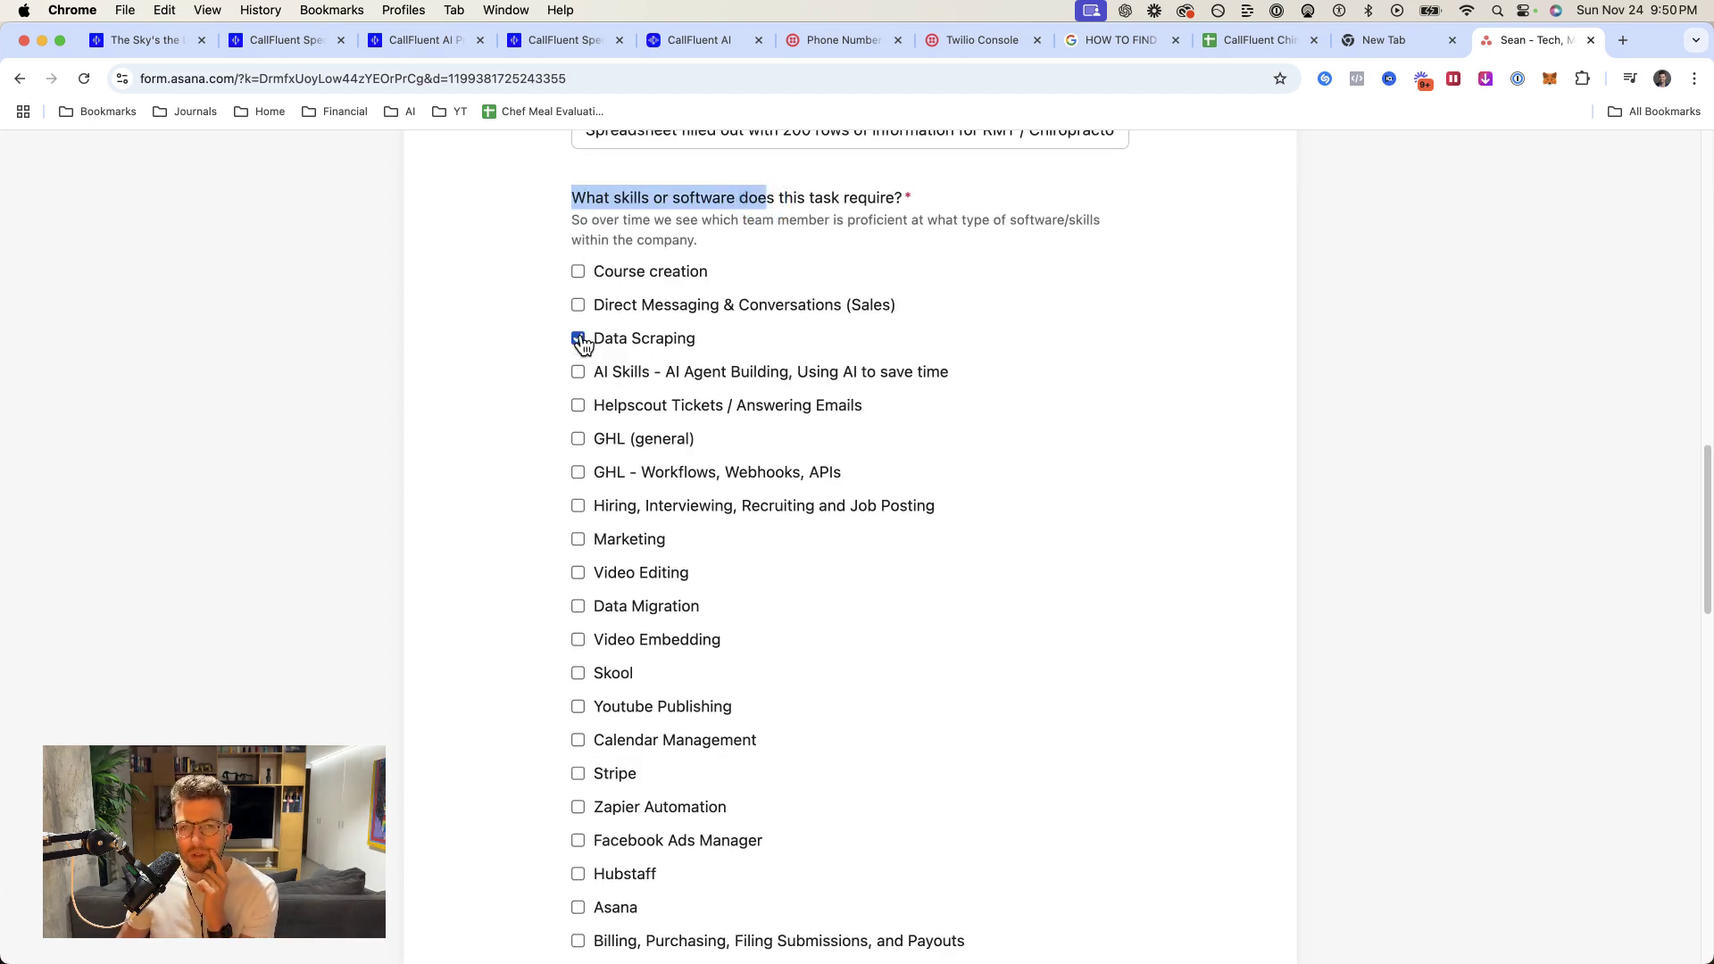
# - Enter a 3:00 time estimate, set the due date to tomorrow, Nov 25, and submit the task
pyautogui.scroll(-5, 677, 816)
pyautogui.scroll(-3, 677, 808)
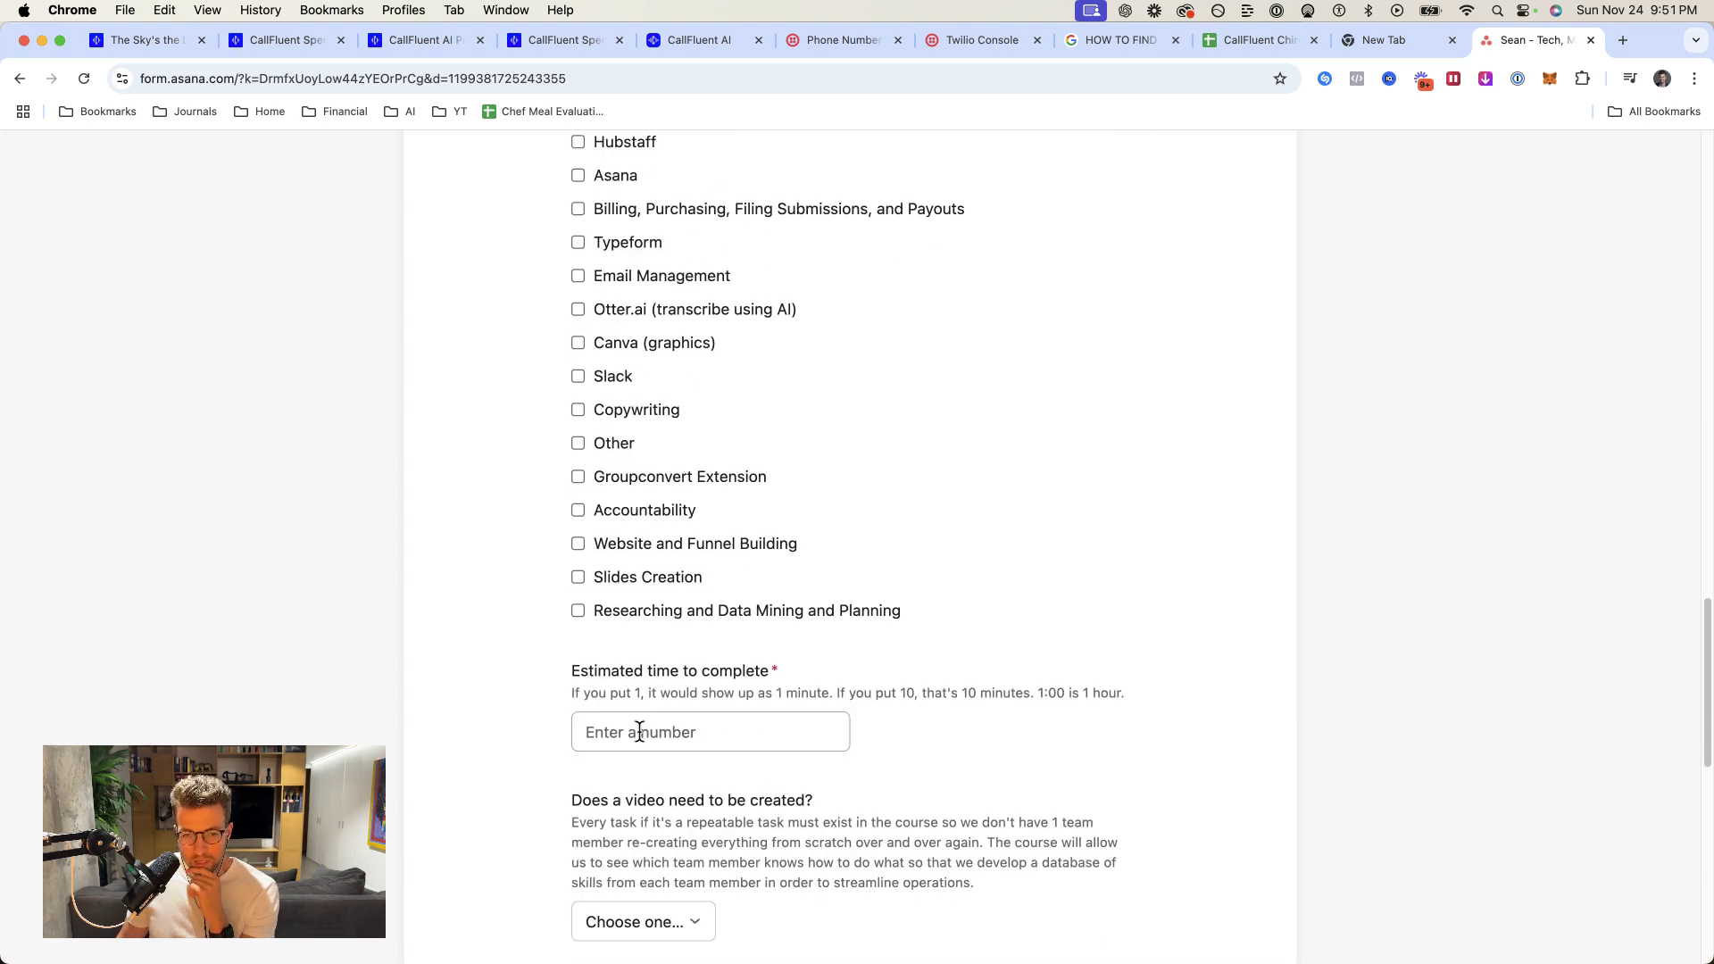
pyautogui.click(639, 733)
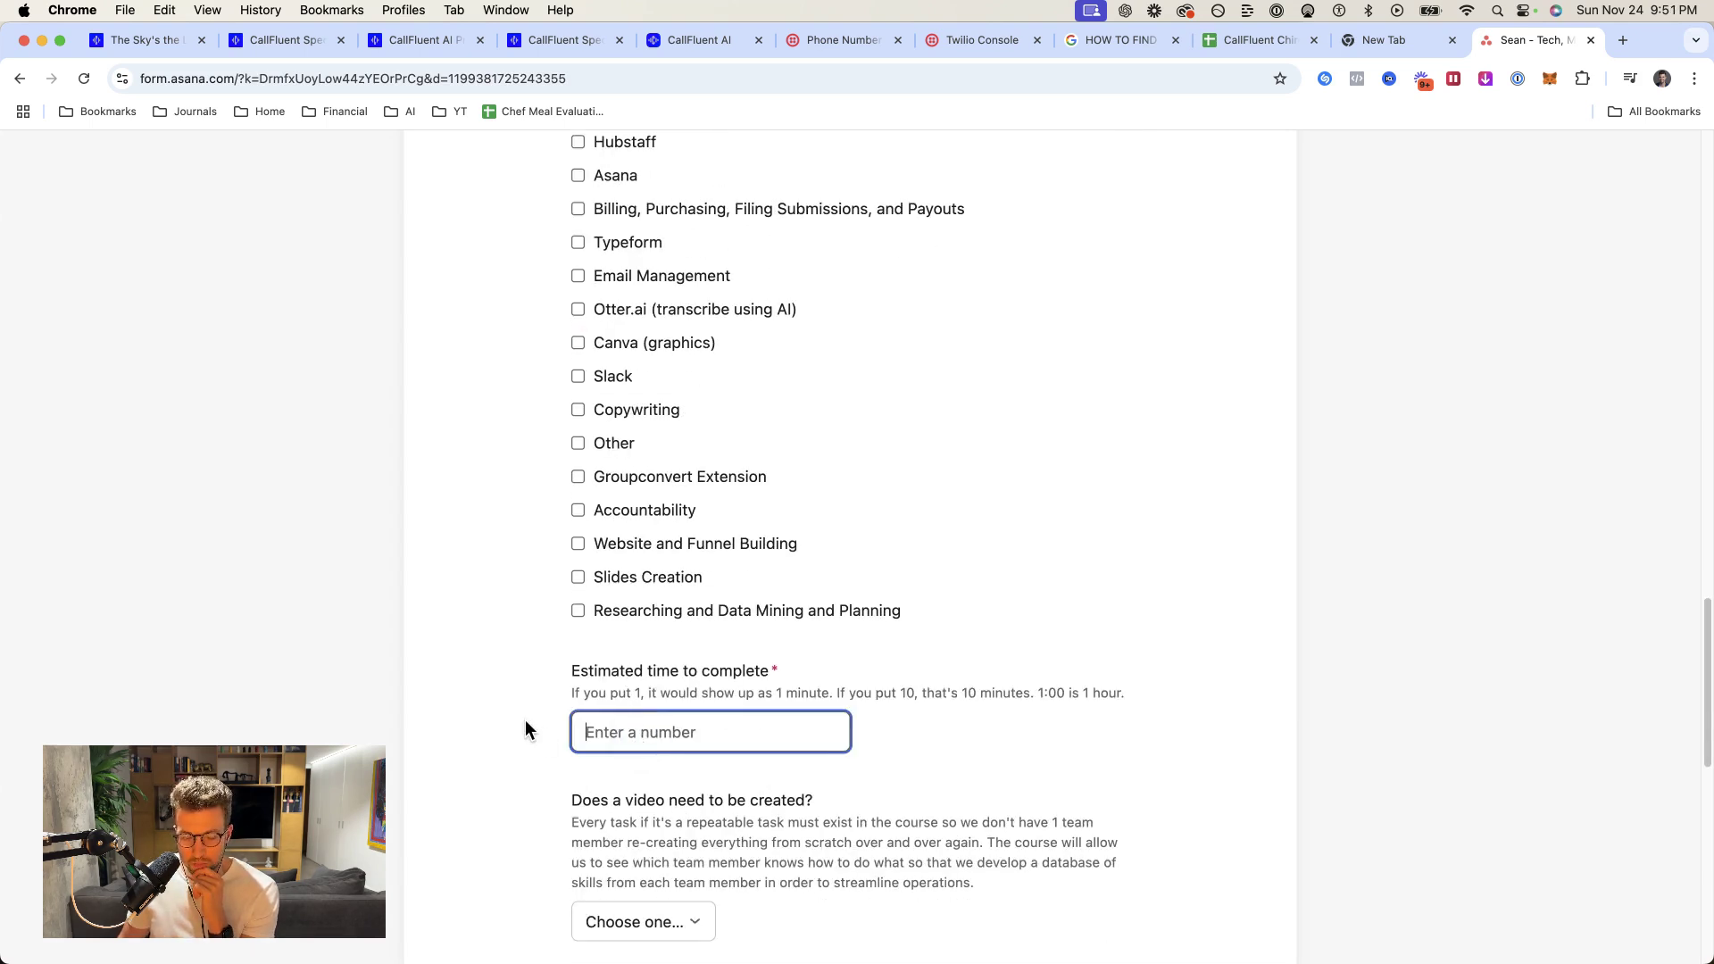
pyautogui.write('3:00')
pyautogui.scroll(-4, 618, 417)
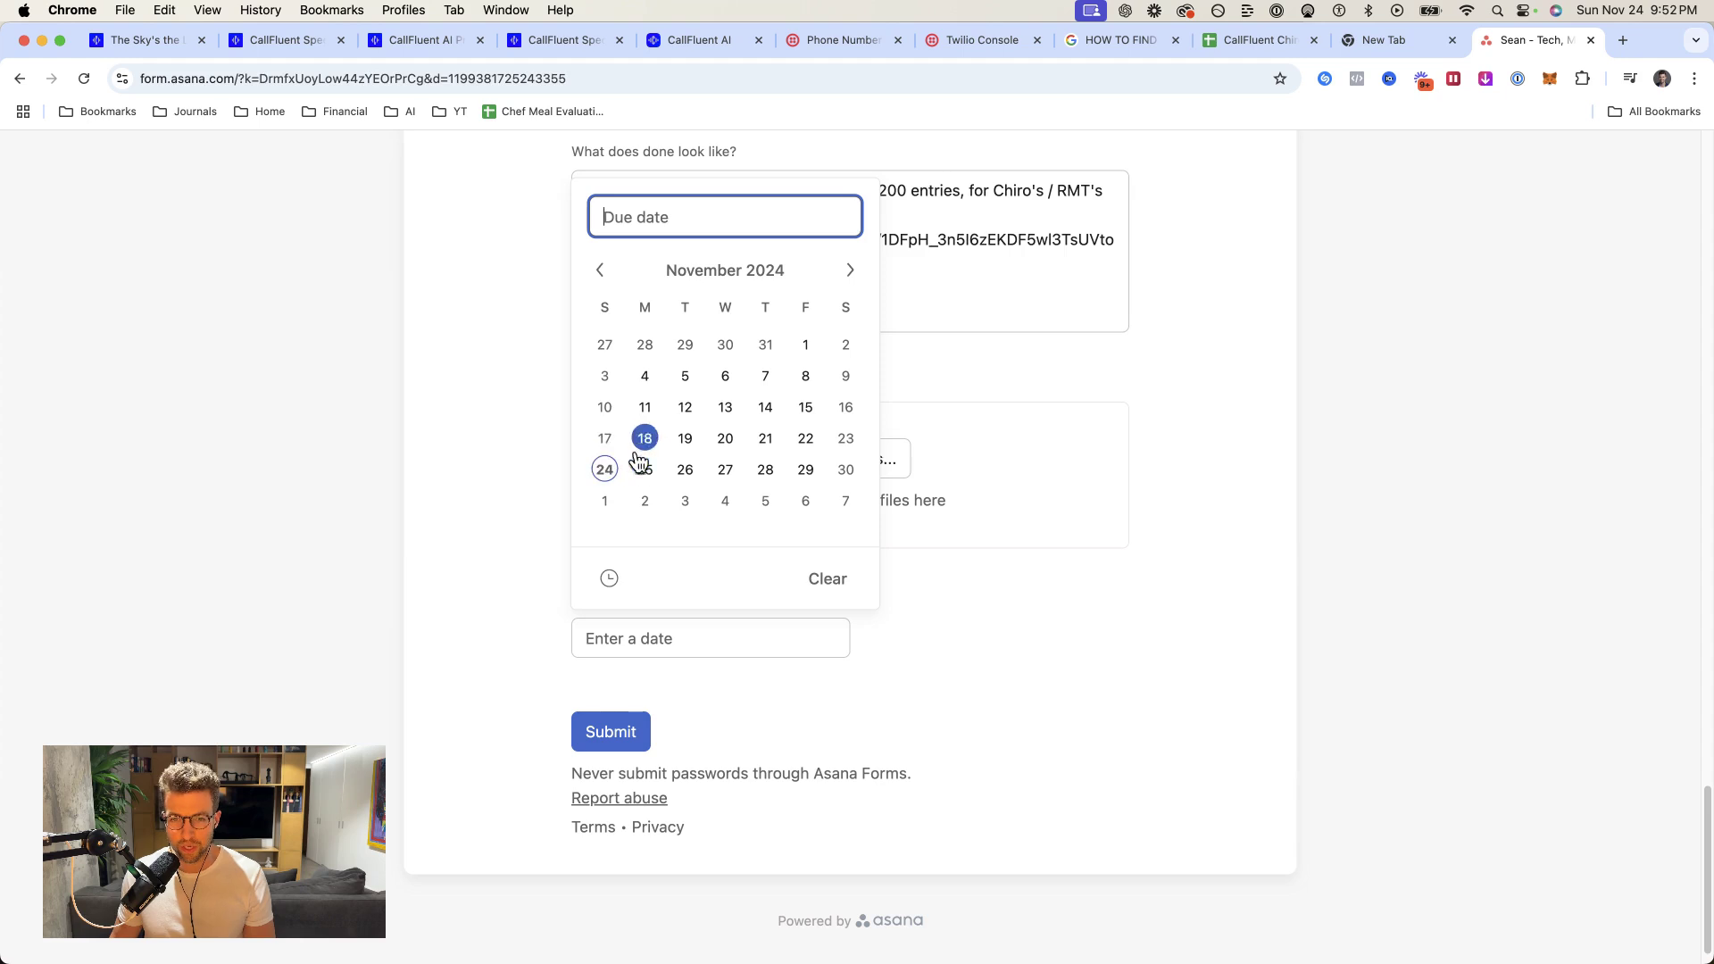
pyautogui.click(644, 469)
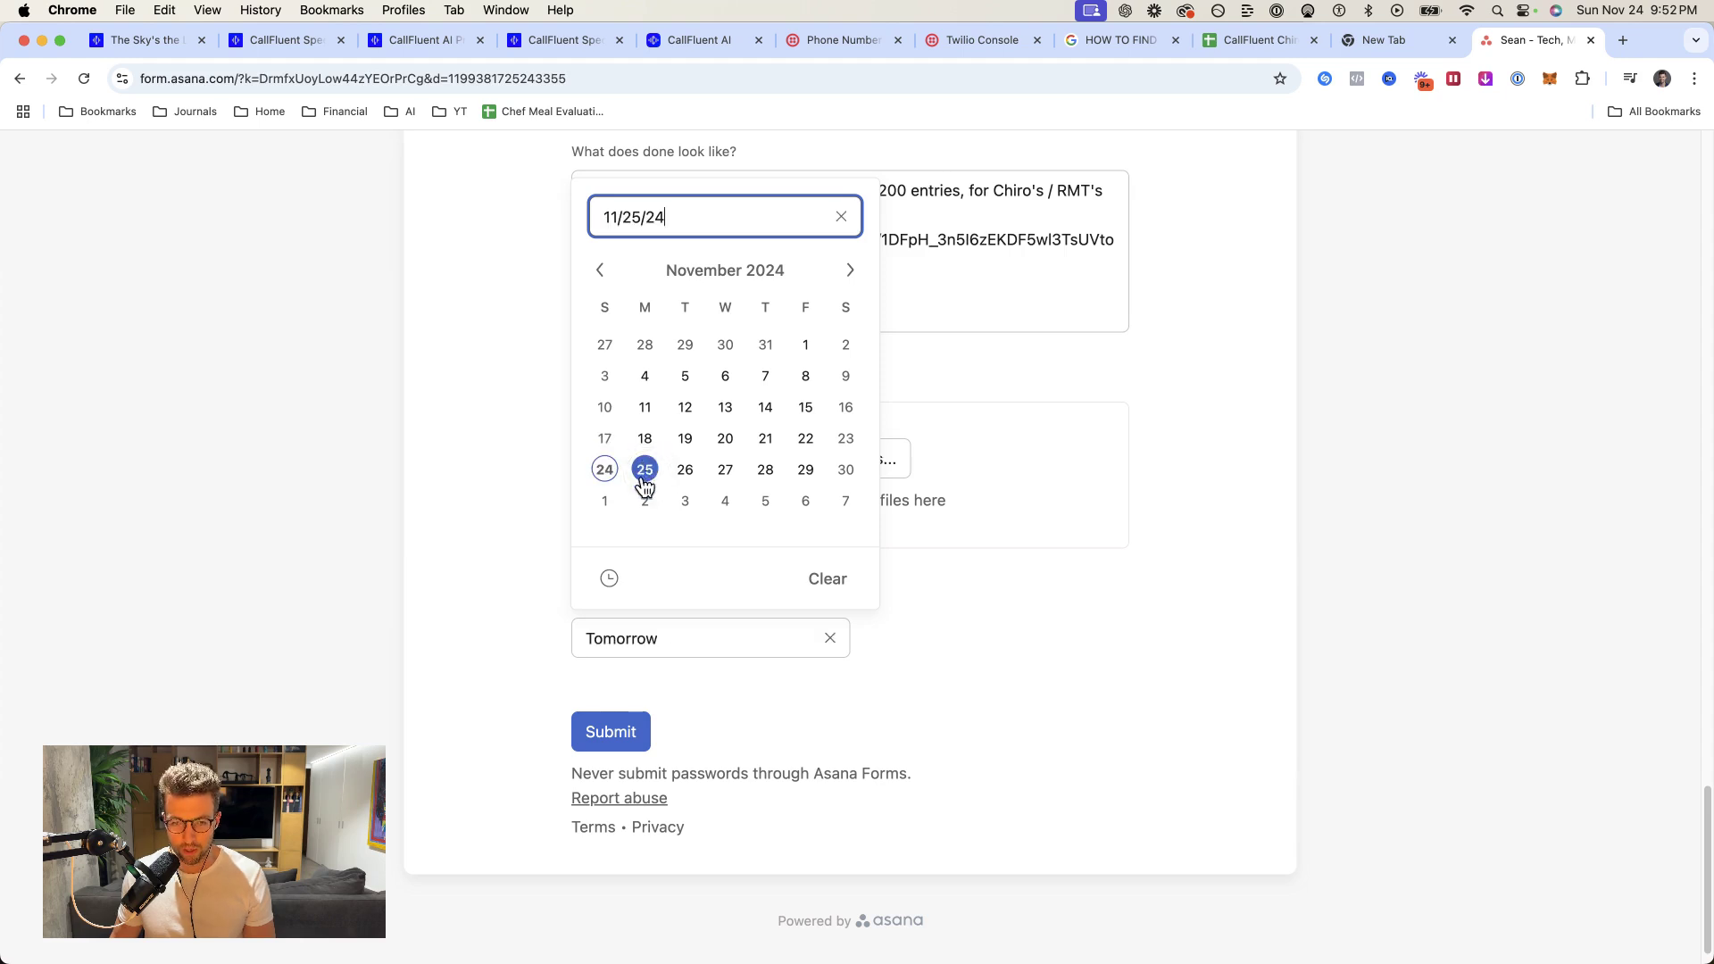
pyautogui.click(610, 697)
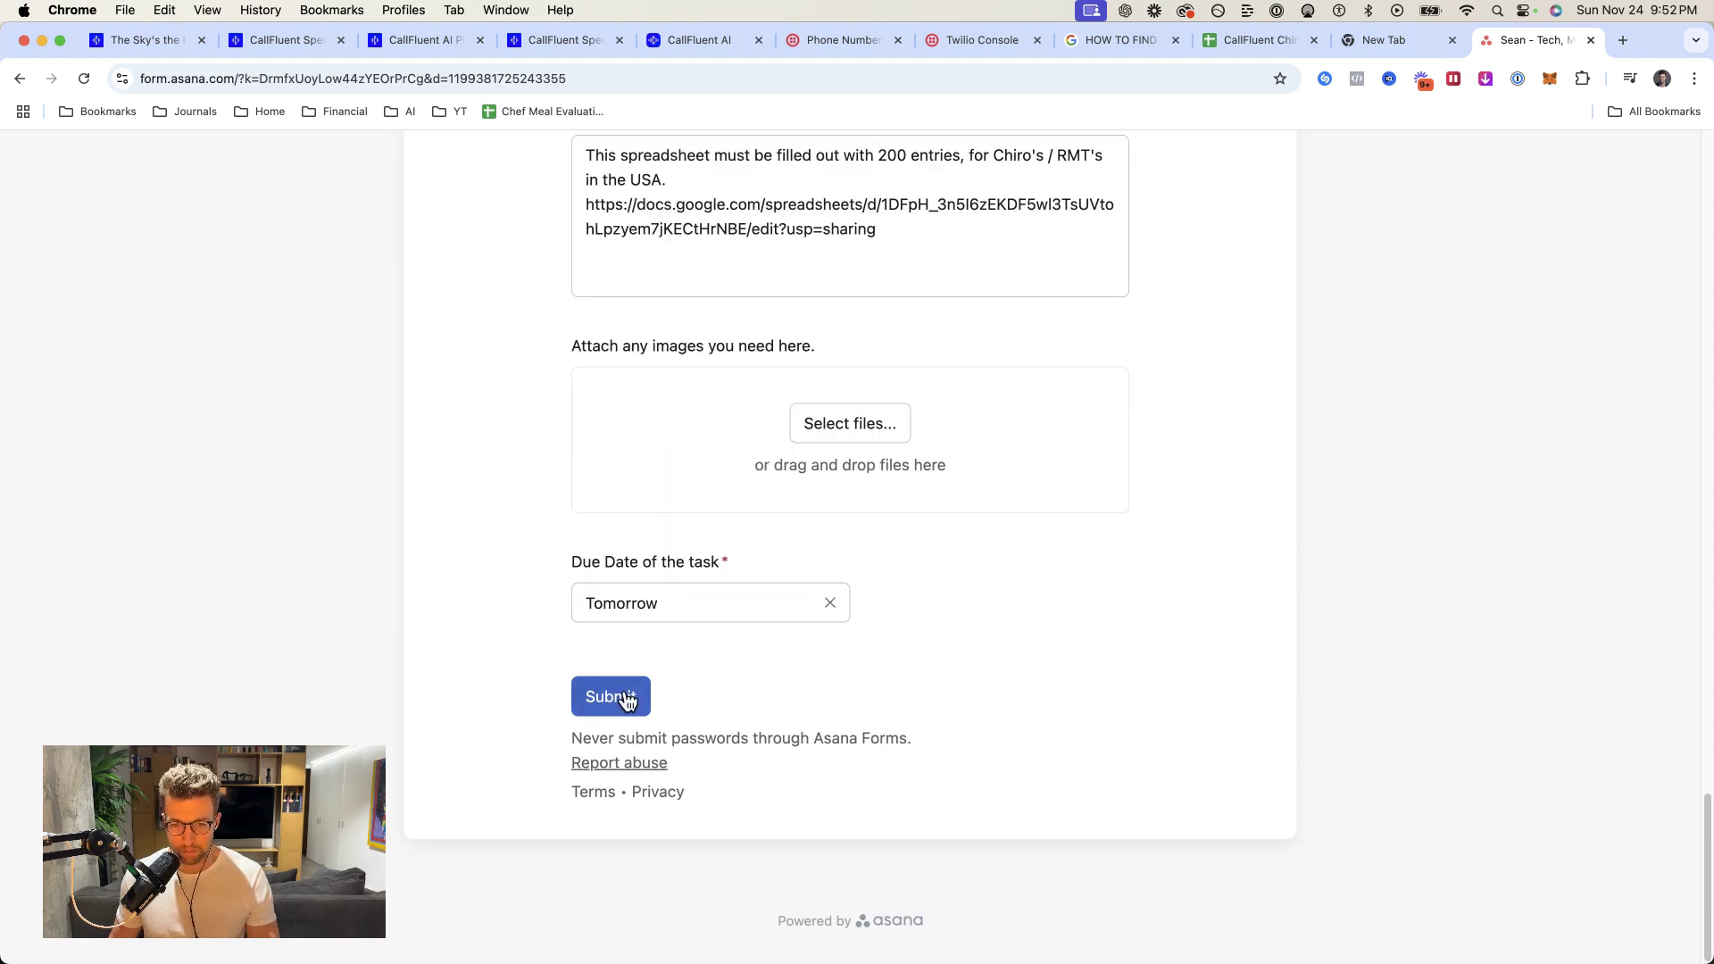